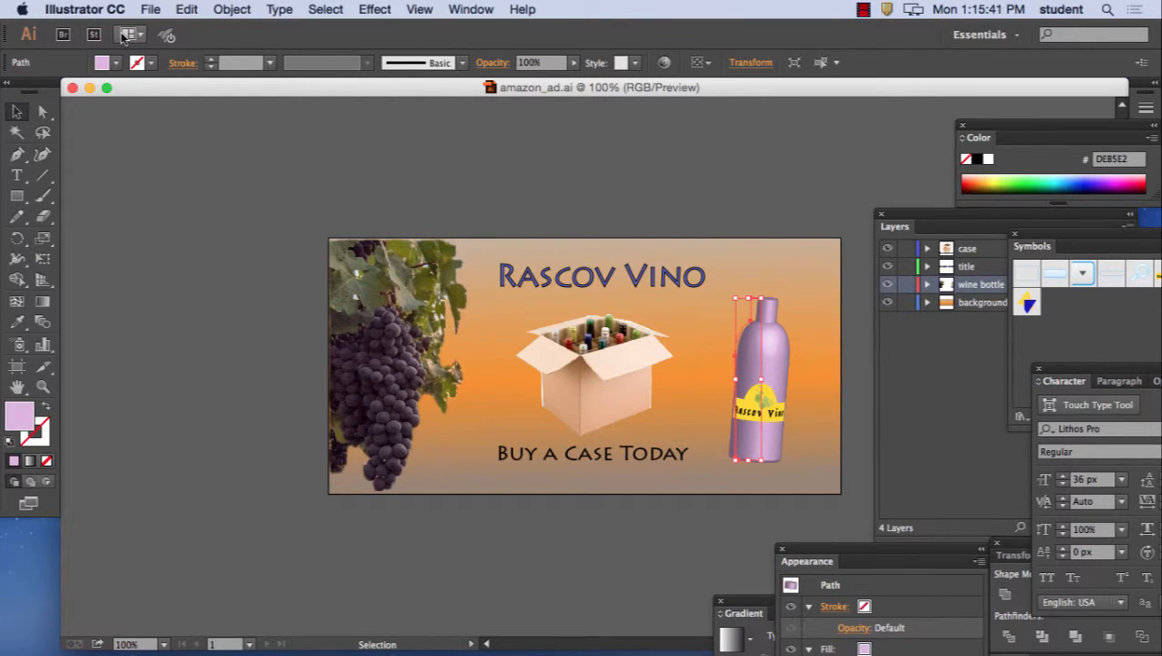
Expand the appearance of the selected wine bottle path
{"action": "left_click", "coordinate": [230, 9]}
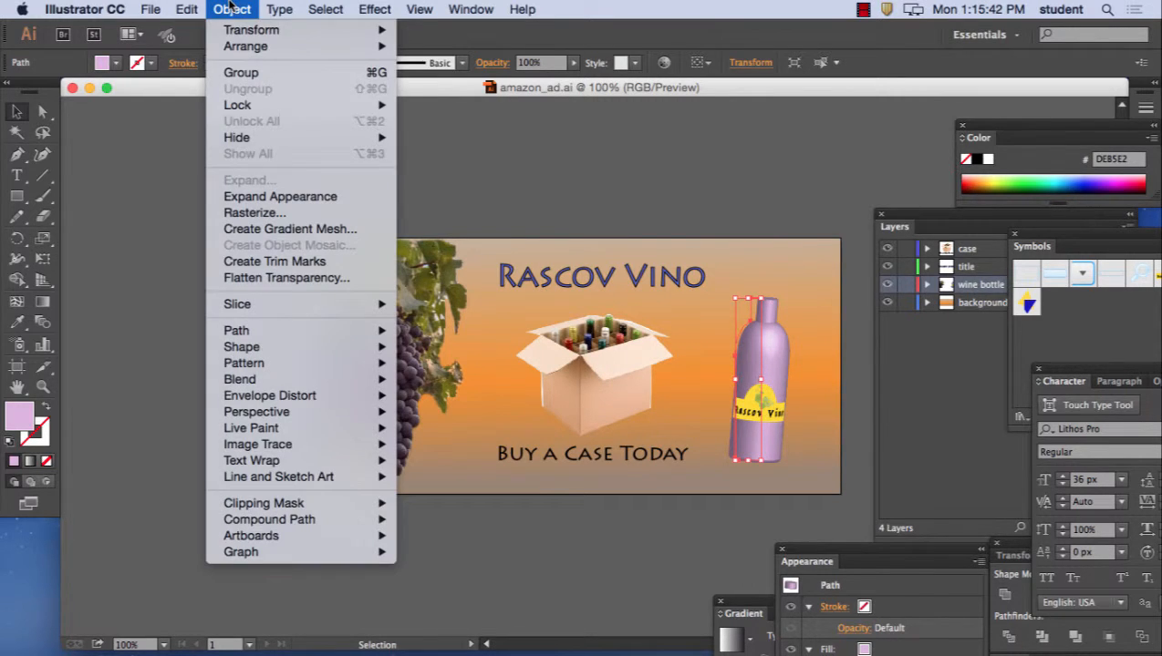
{"action": "left_click", "coordinate": [288, 196]}
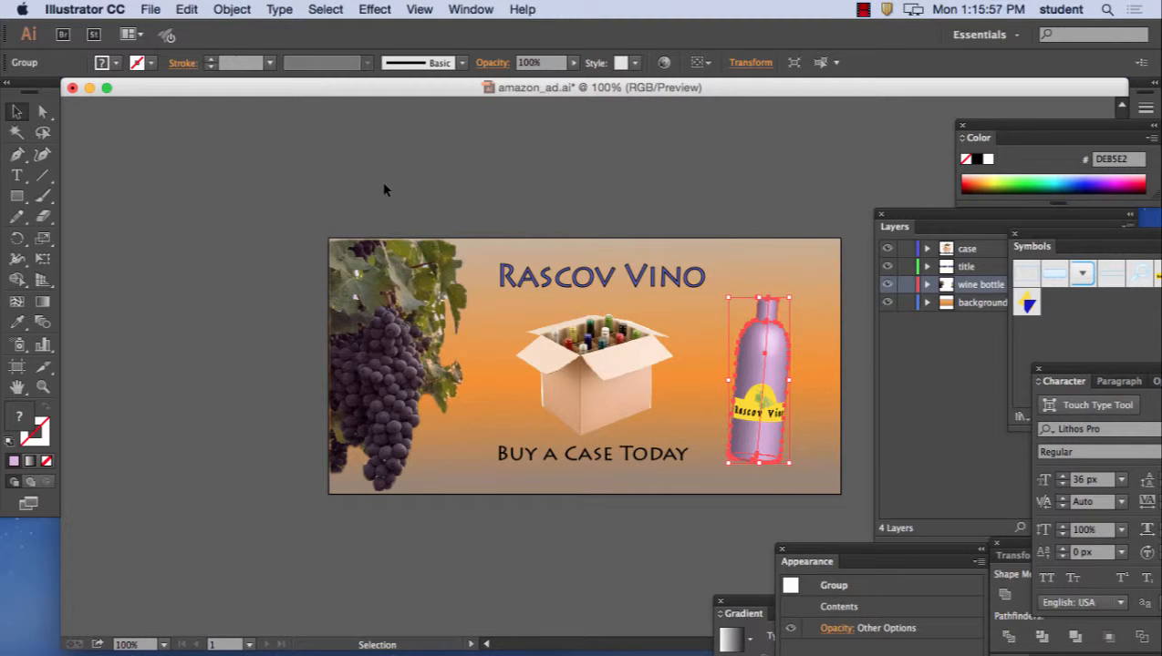
Convert the "Rascov Vino" title and the "Buy a Case Today" text to outlines
{"action": "left_click", "coordinate": [566, 278]}
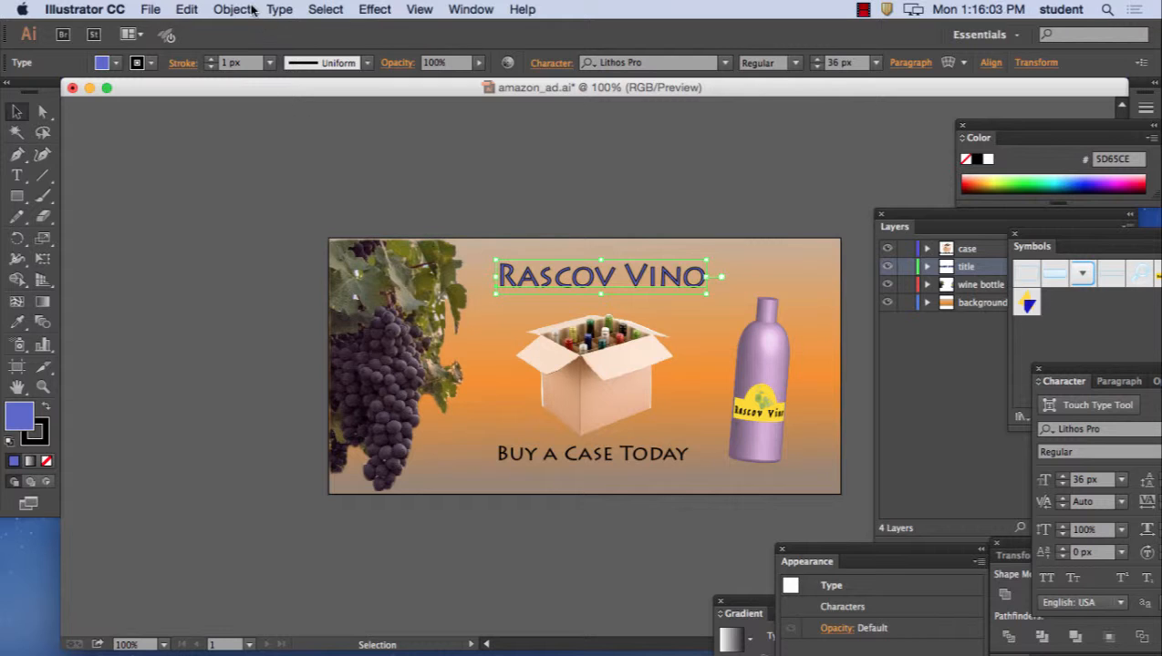
{"action": "left_click", "coordinate": [280, 9]}
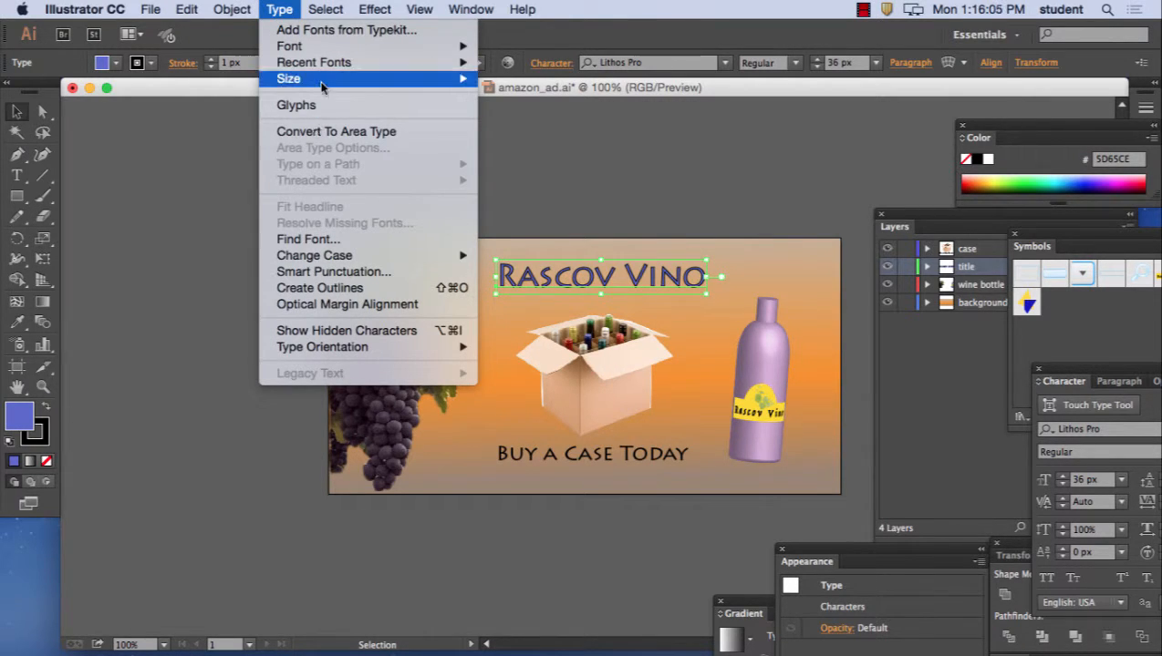
{"action": "left_click", "coordinate": [319, 291]}
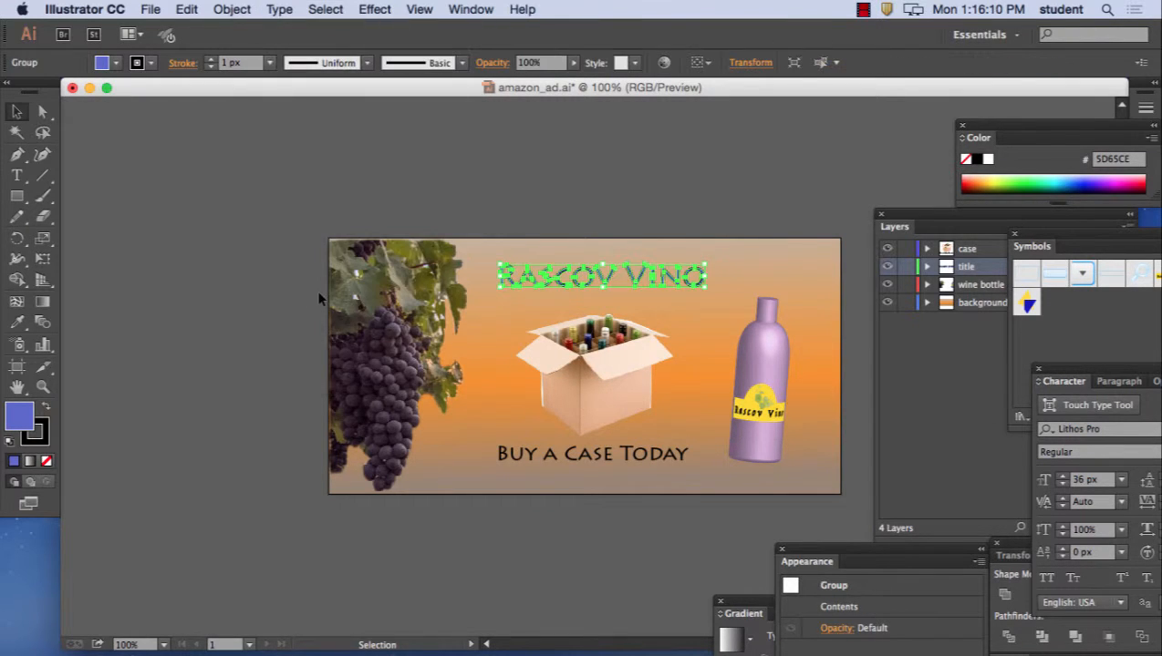
{"action": "left_click", "coordinate": [565, 461]}
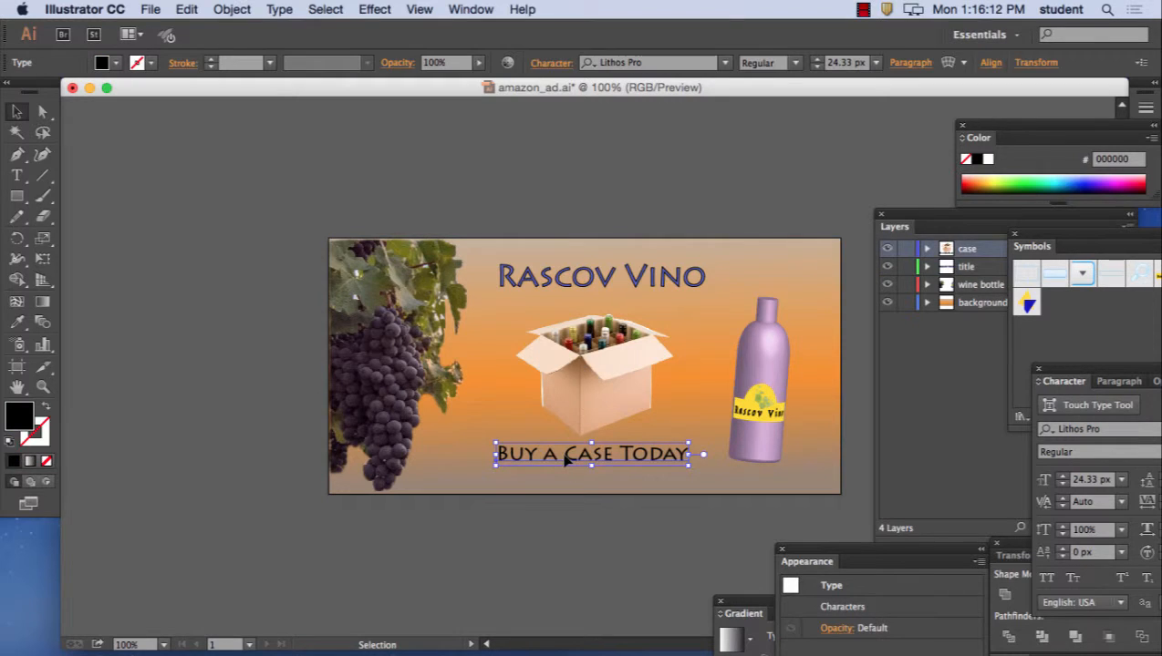
{"action": "left_click", "coordinate": [276, 9]}
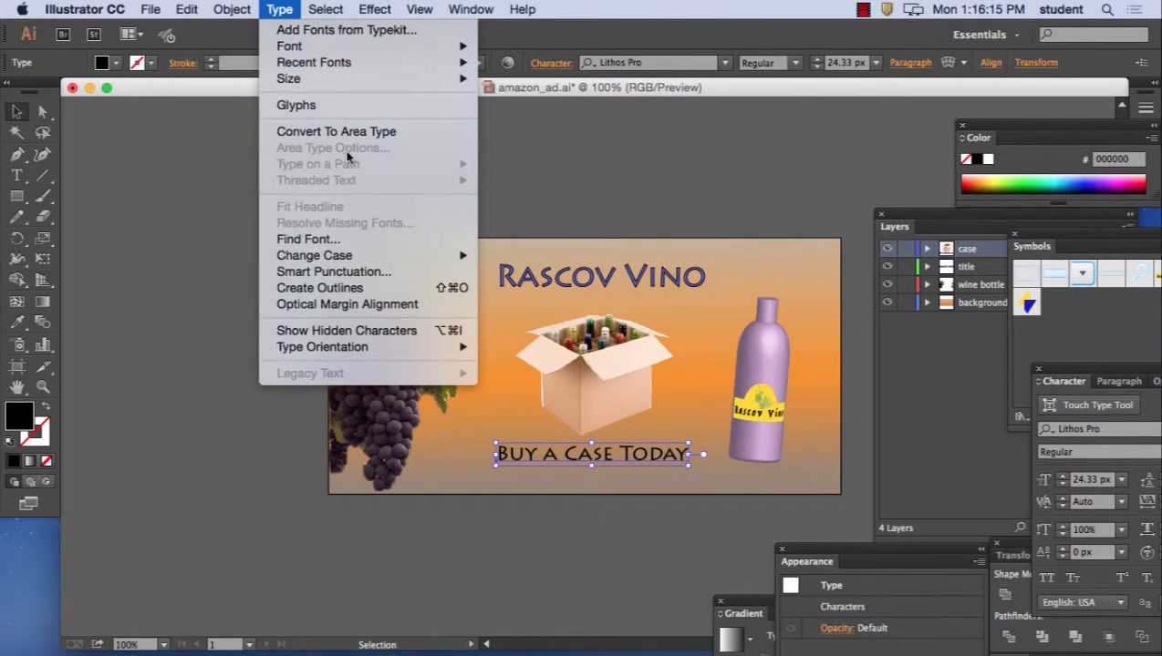
{"action": "left_click", "coordinate": [336, 290]}
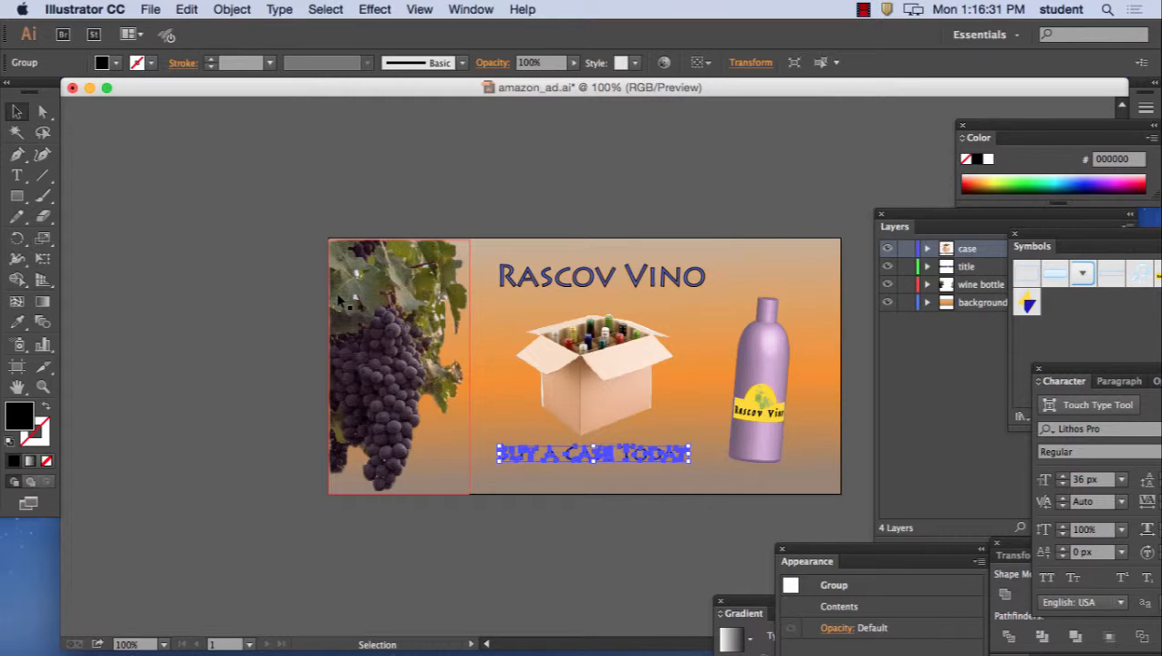
Save the artwork to the Desktop as amazon_ad.ai in Illustrator CC format, replacing the existing file
{"action": "left_click", "coordinate": [149, 10]}
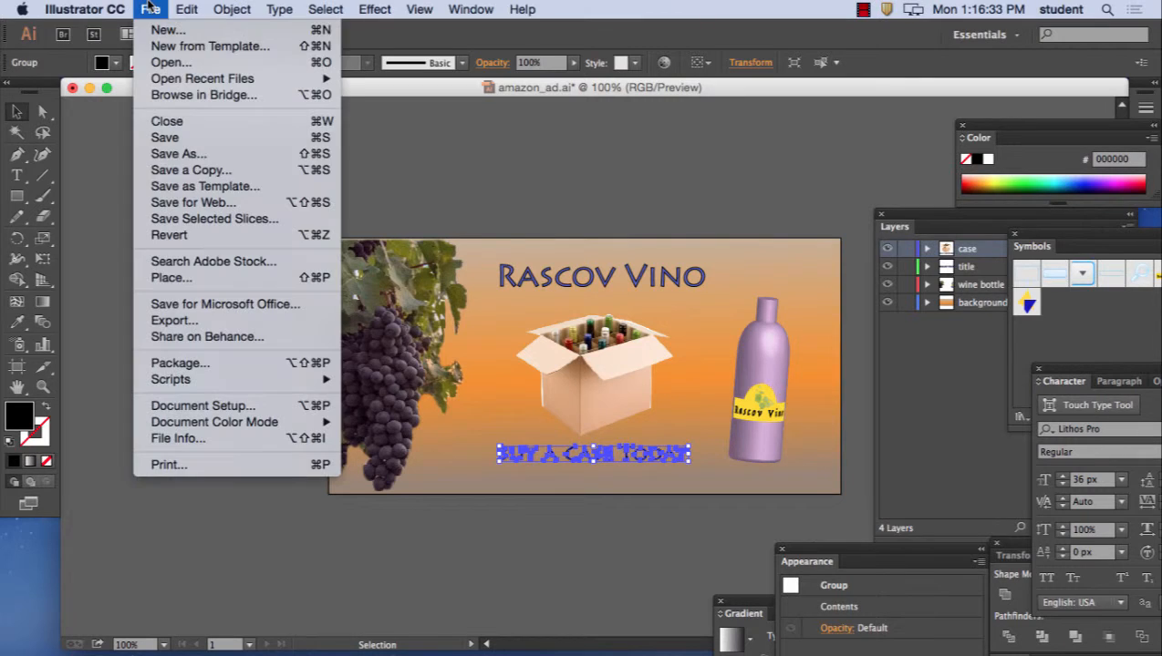
{"action": "left_click", "coordinate": [180, 153]}
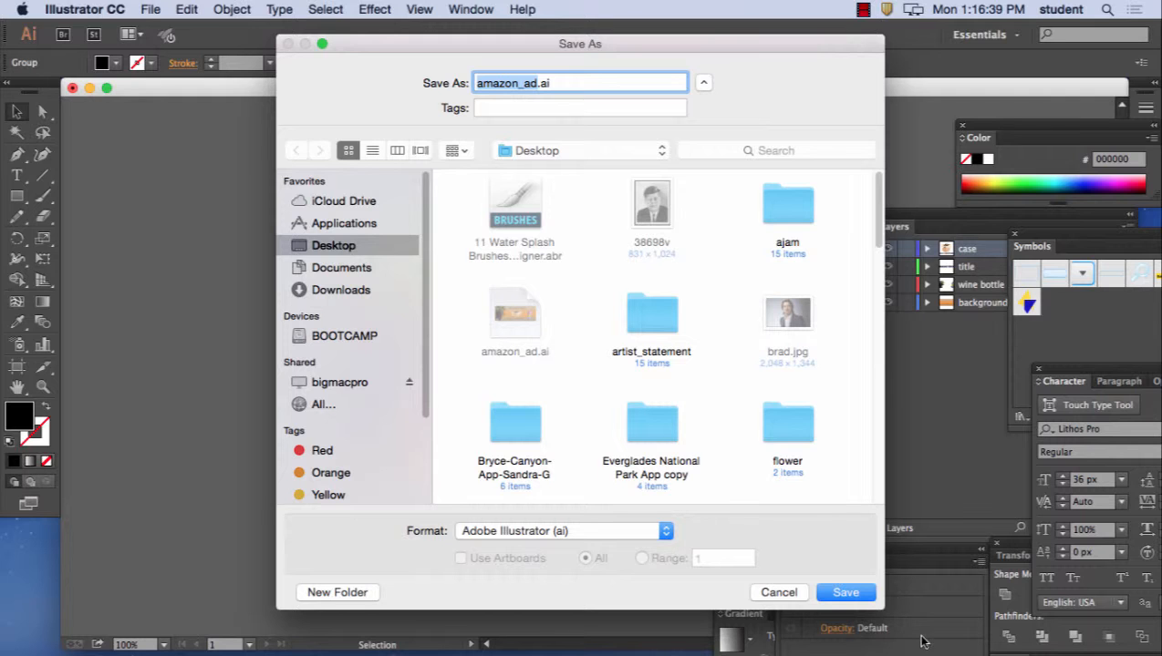
{"action": "left_click", "coordinate": [868, 594]}
{"action": "left_click", "coordinate": [720, 157]}
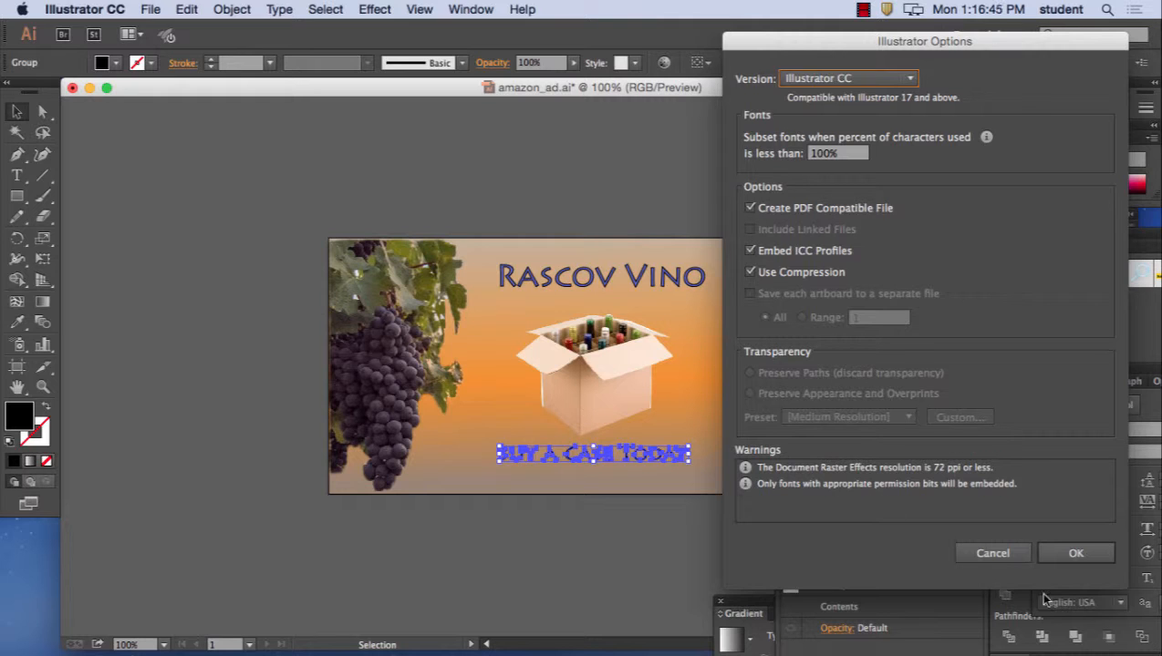
{"action": "left_click", "coordinate": [1088, 552]}
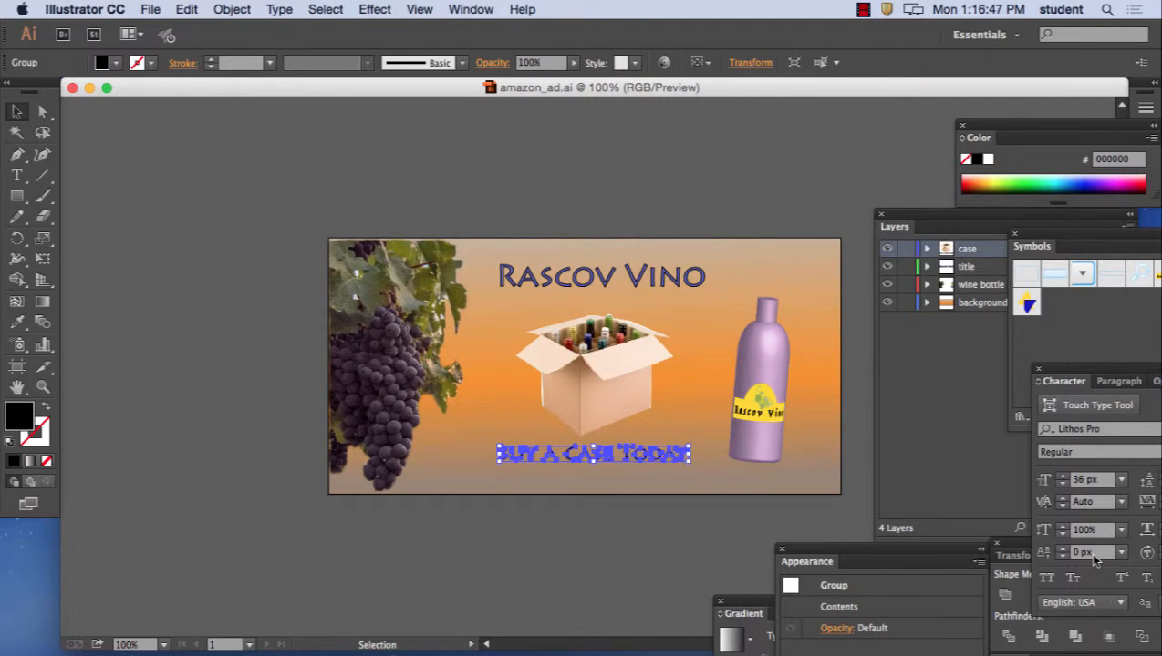
Hide Illustrator and close the open Adobe Premiere Pro CC 2015 folder window
{"action": "left_click", "coordinate": [82, 8]}
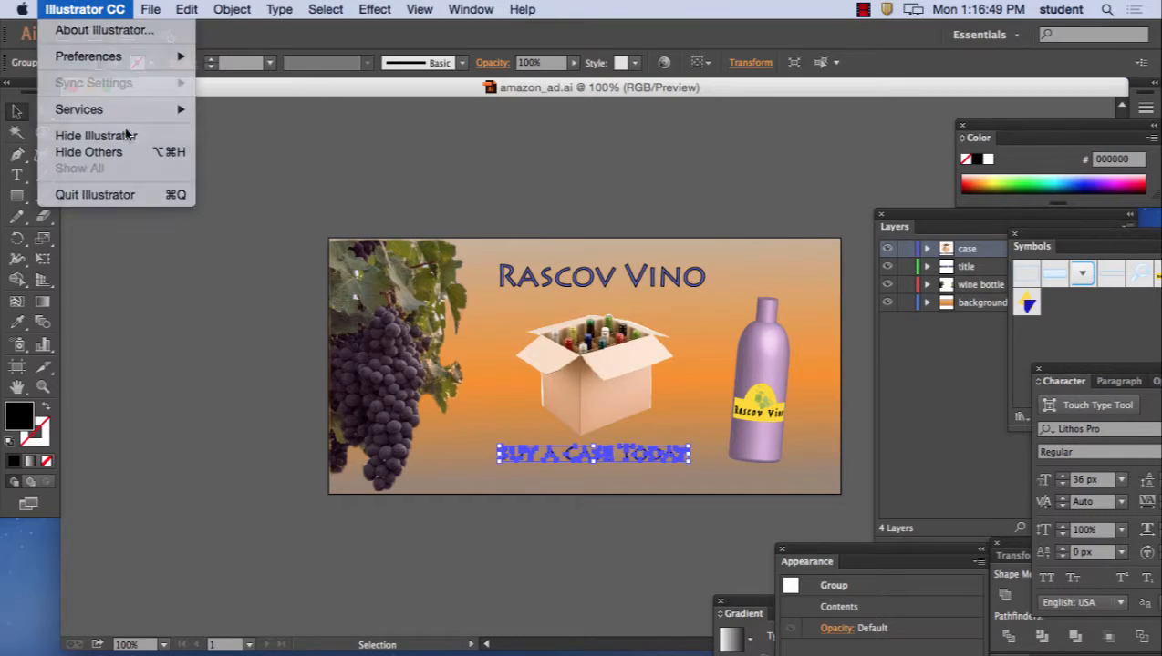
{"action": "left_click", "coordinate": [126, 135]}
{"action": "left_click", "coordinate": [265, 91]}
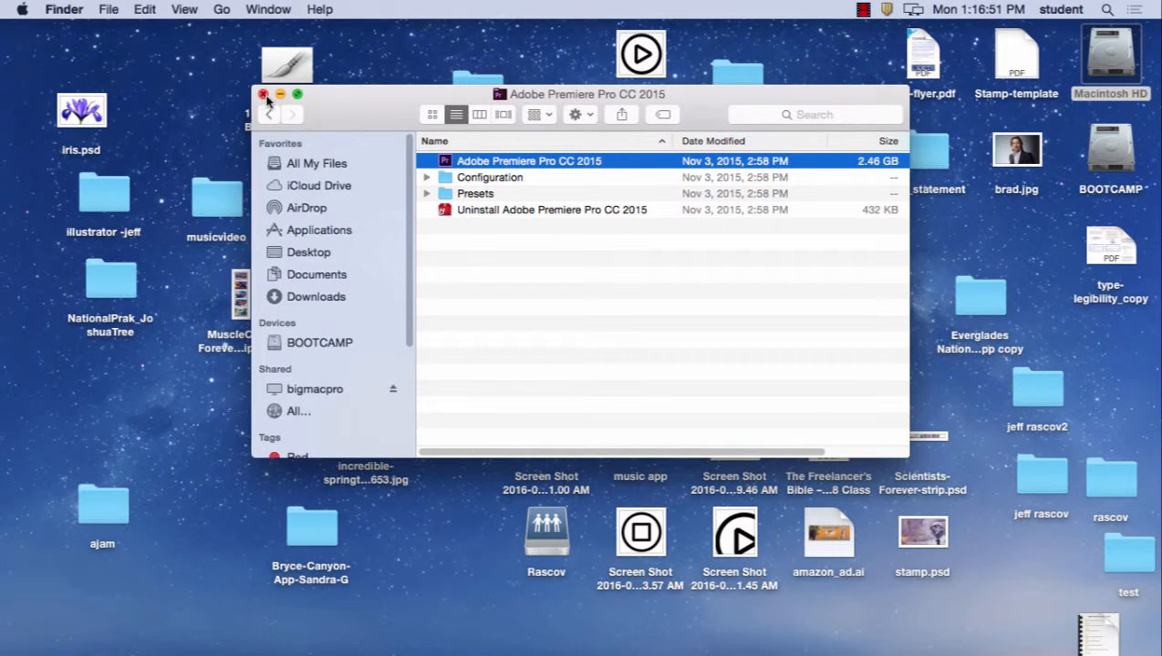
{"action": "left_click", "coordinate": [263, 94]}
Launch Adobe Flash CC 2015 from the Applications folder on Macintosh HD
{"action": "mouse_move", "coordinate": [356, 638]}
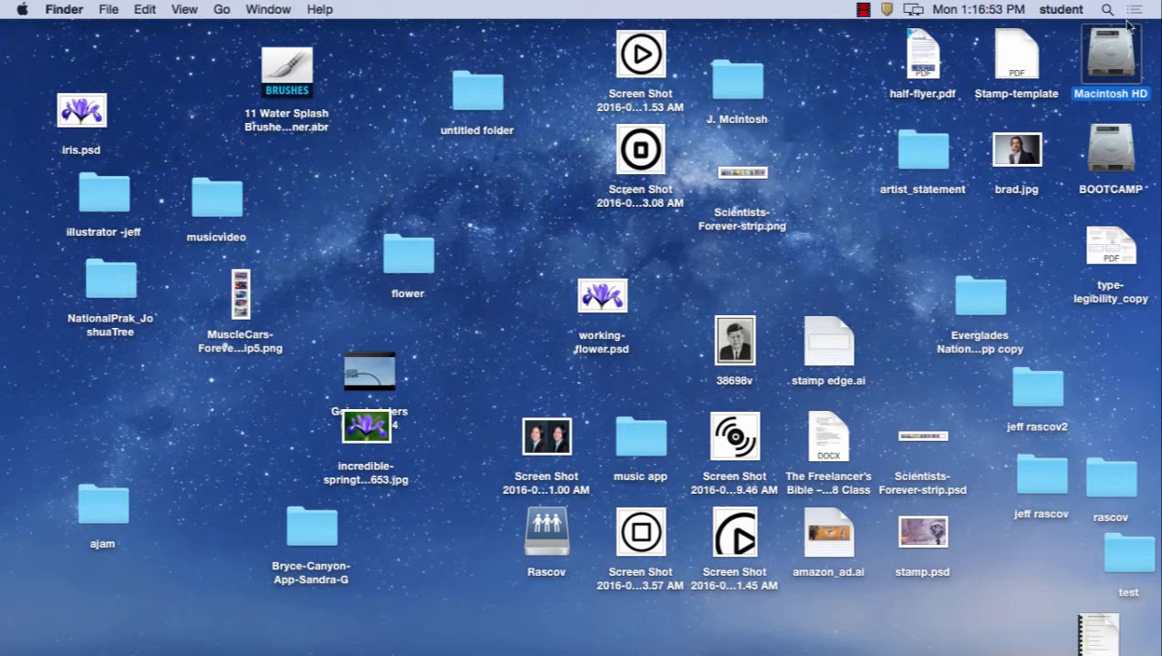
{"action": "double_click", "coordinate": [1104, 65]}
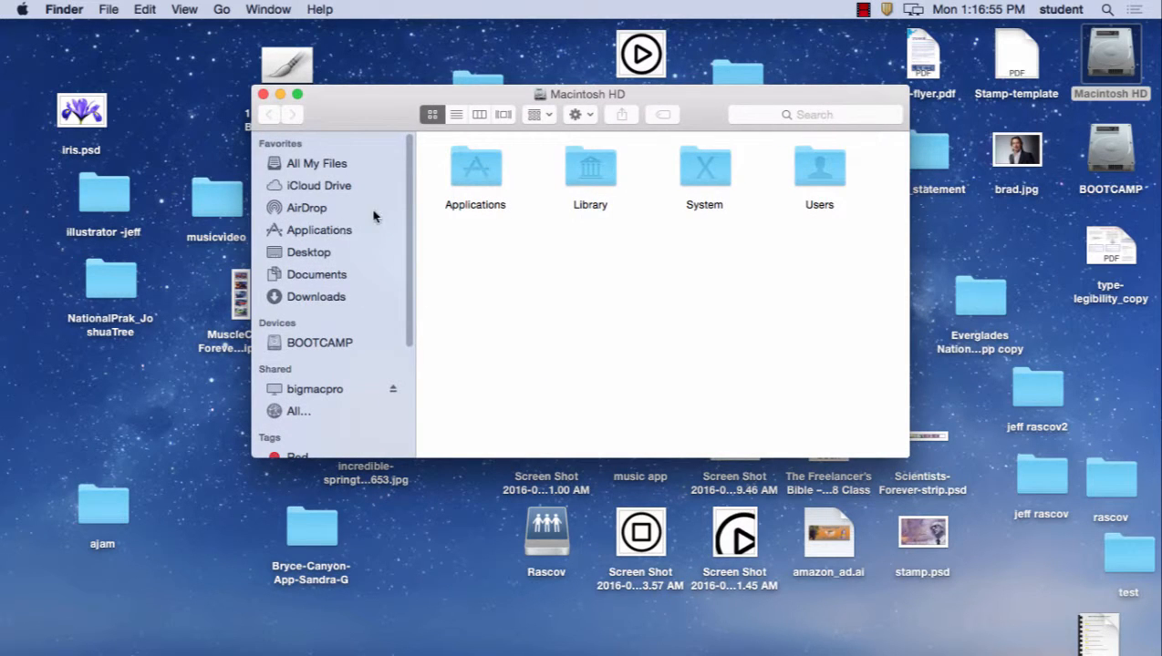
{"action": "left_click", "coordinate": [328, 232]}
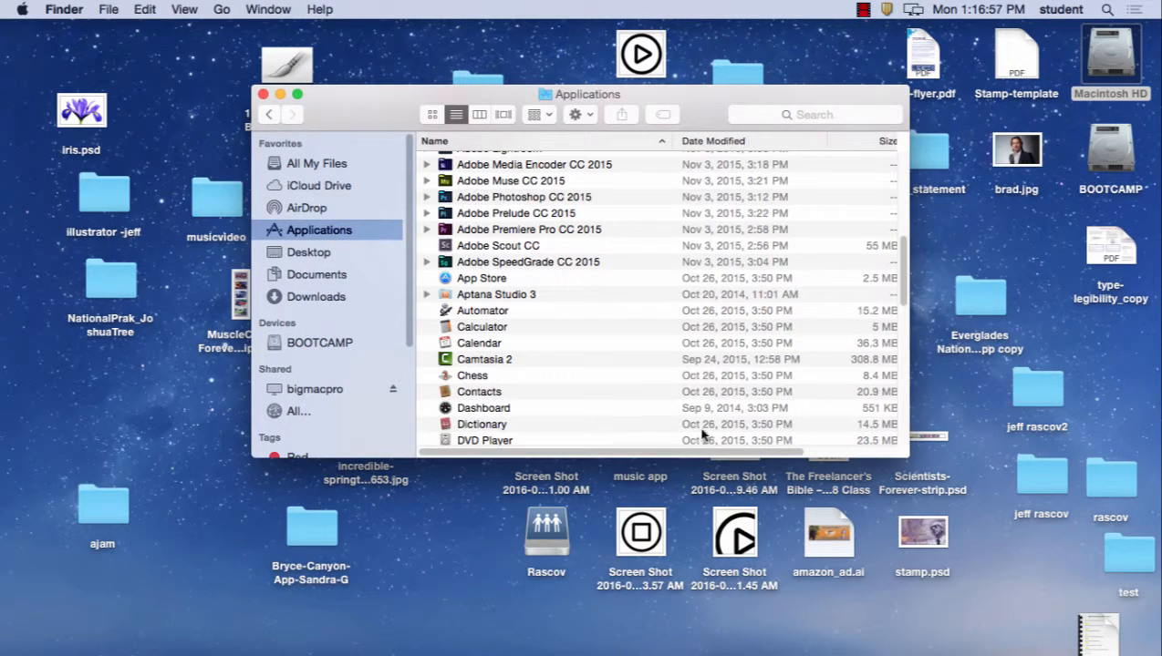
{"action": "scroll", "coordinate": [547, 320], "scroll_direction": "up", "scroll_amount": 5}
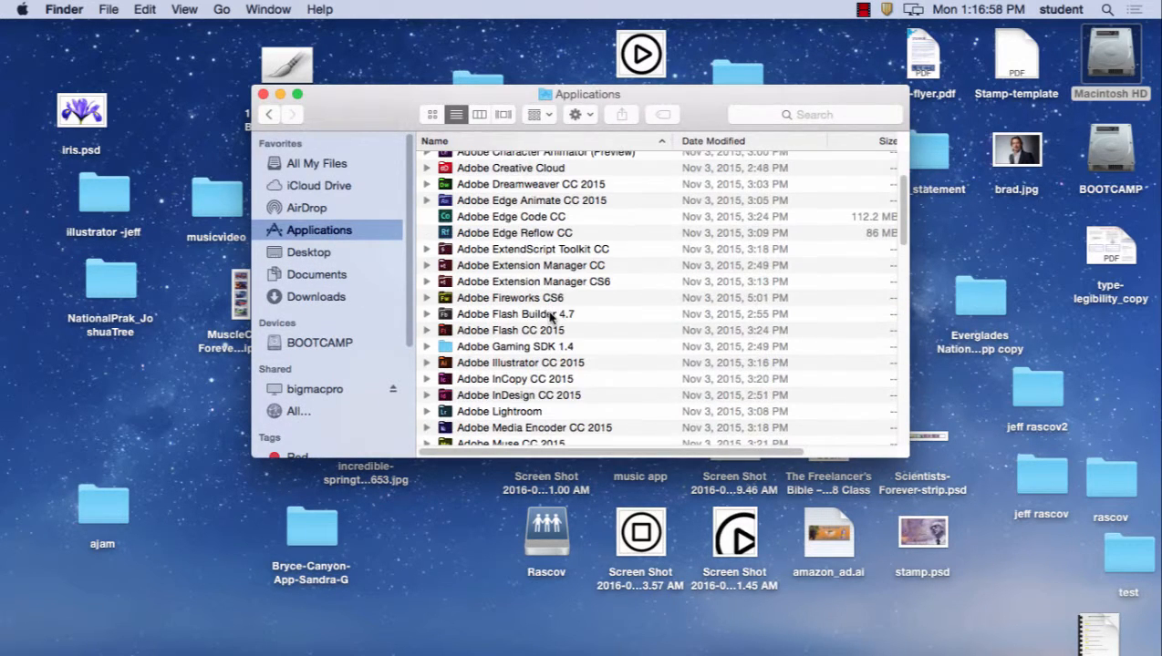
{"action": "double_click", "coordinate": [497, 330]}
{"action": "left_click", "coordinate": [504, 162]}
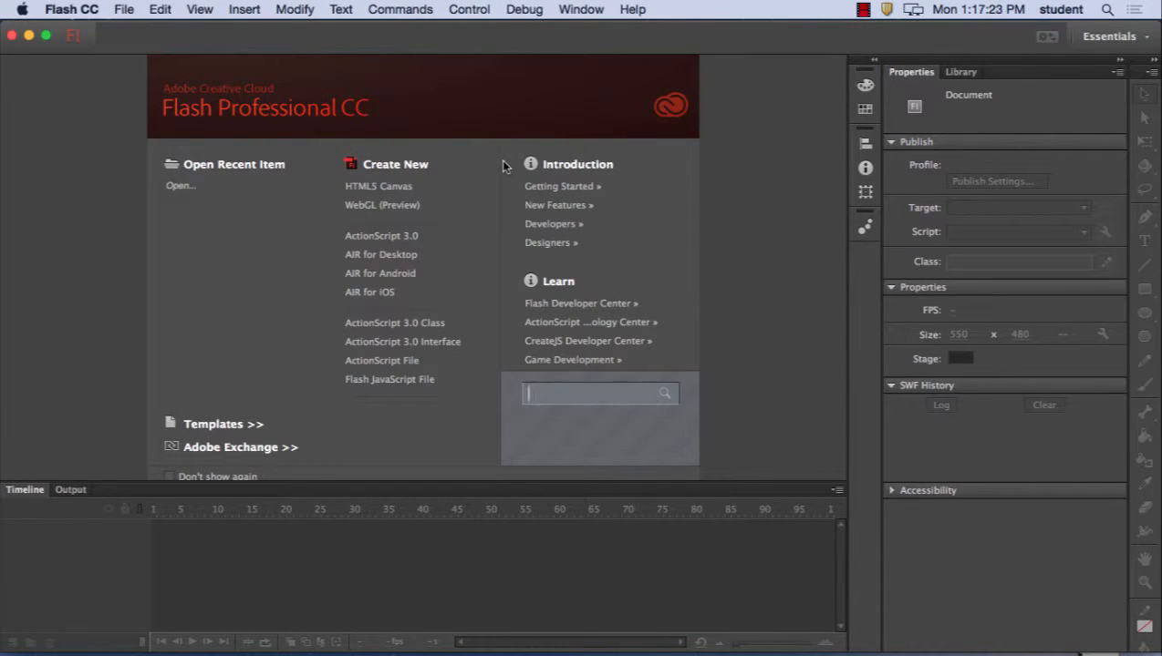
{"action": "type", "text": "How to make HTML5 ads?"}
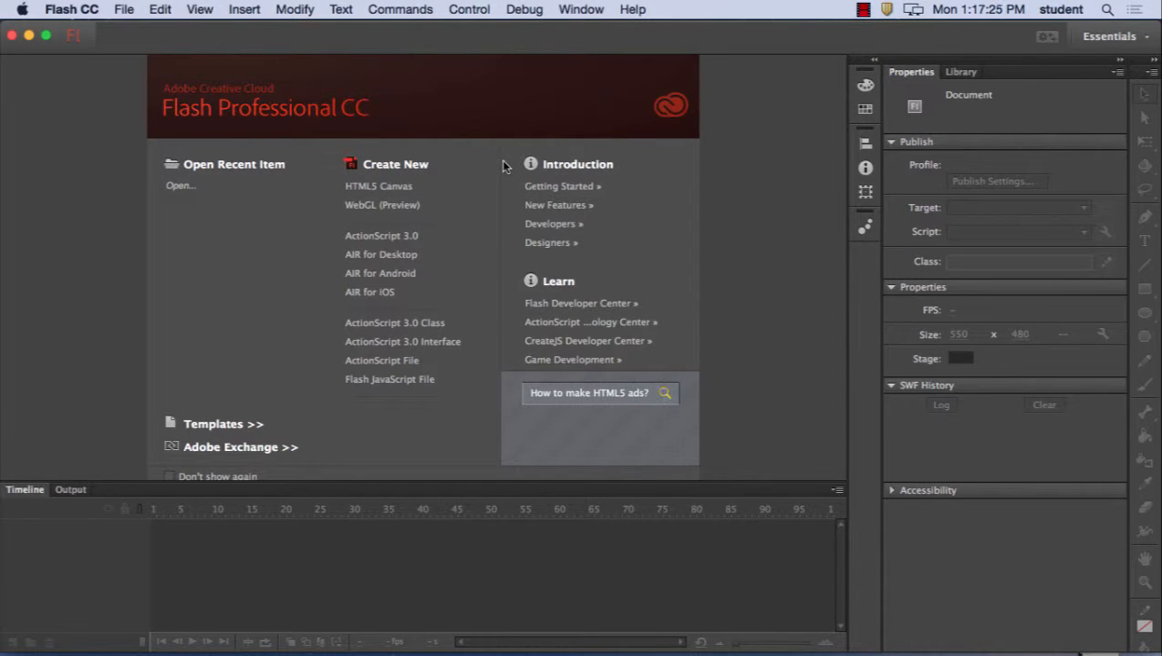
{"action": "key", "text": "Return"}
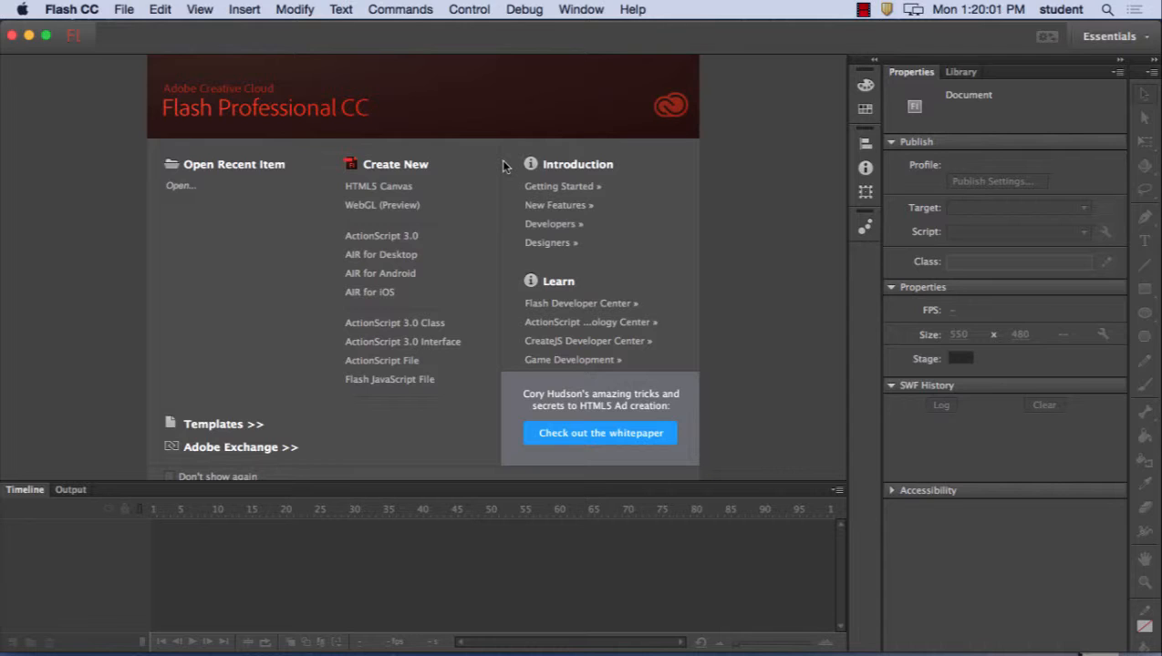
{"action": "type", "text": "How"}
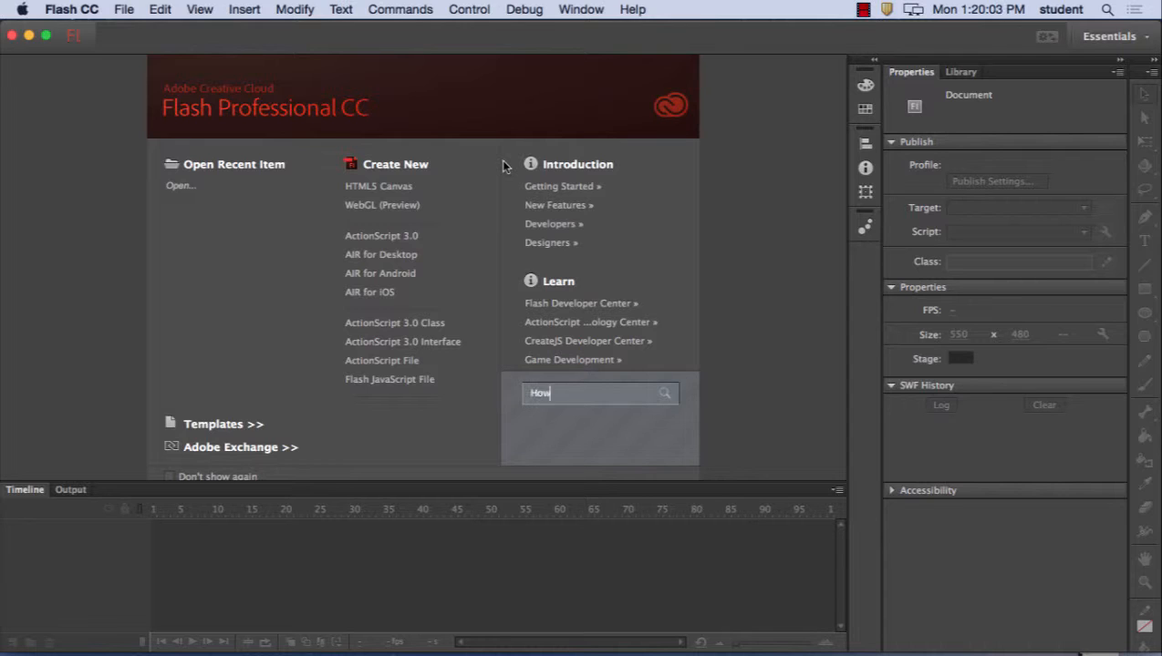
{"action": "type", "text": " to make HTML5 ads?"}
{"action": "key", "text": "Return"}
{"action": "type", "text": "How to make HTML5 ads?"}
{"action": "key", "text": "Return"}
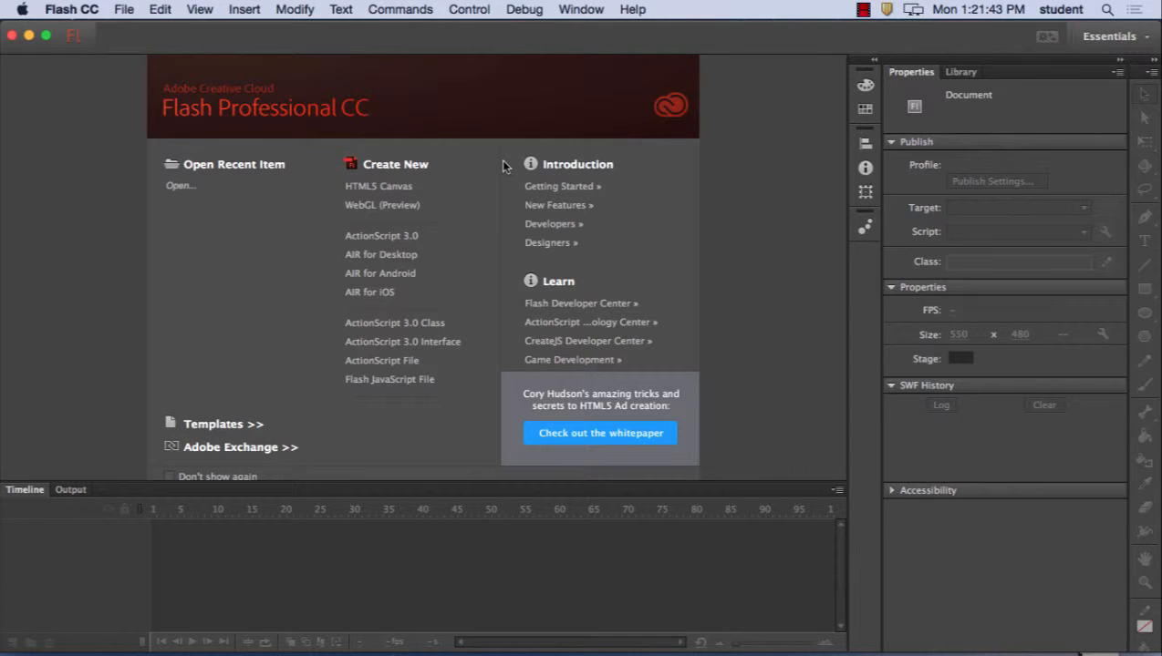
{"action": "type", "text": "How to make HTML5 ads?"}
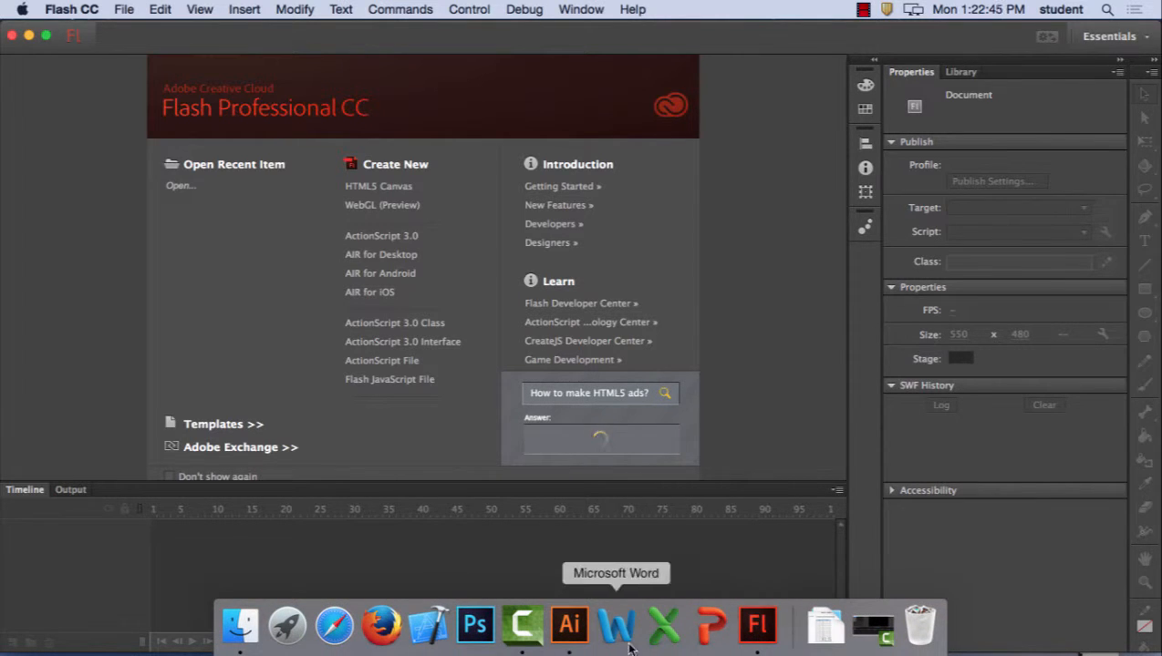
Switch to Illustrator and check the artboard's width and height in its options, leaving them as they are
{"action": "left_click", "coordinate": [569, 626]}
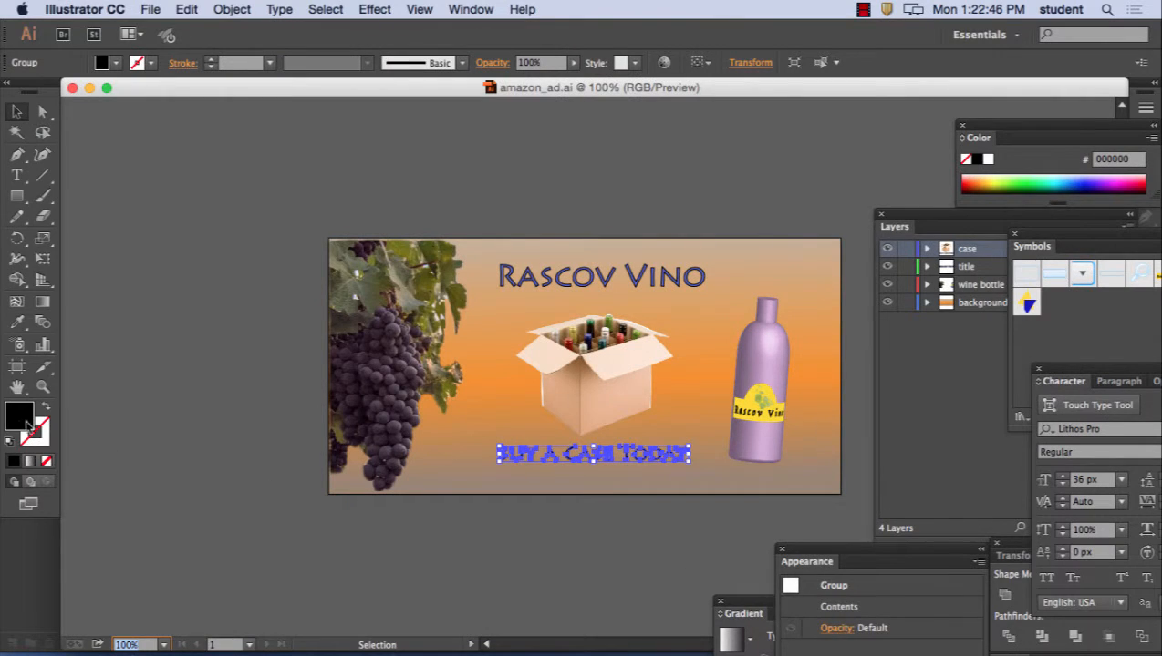
{"action": "left_click", "coordinate": [17, 368]}
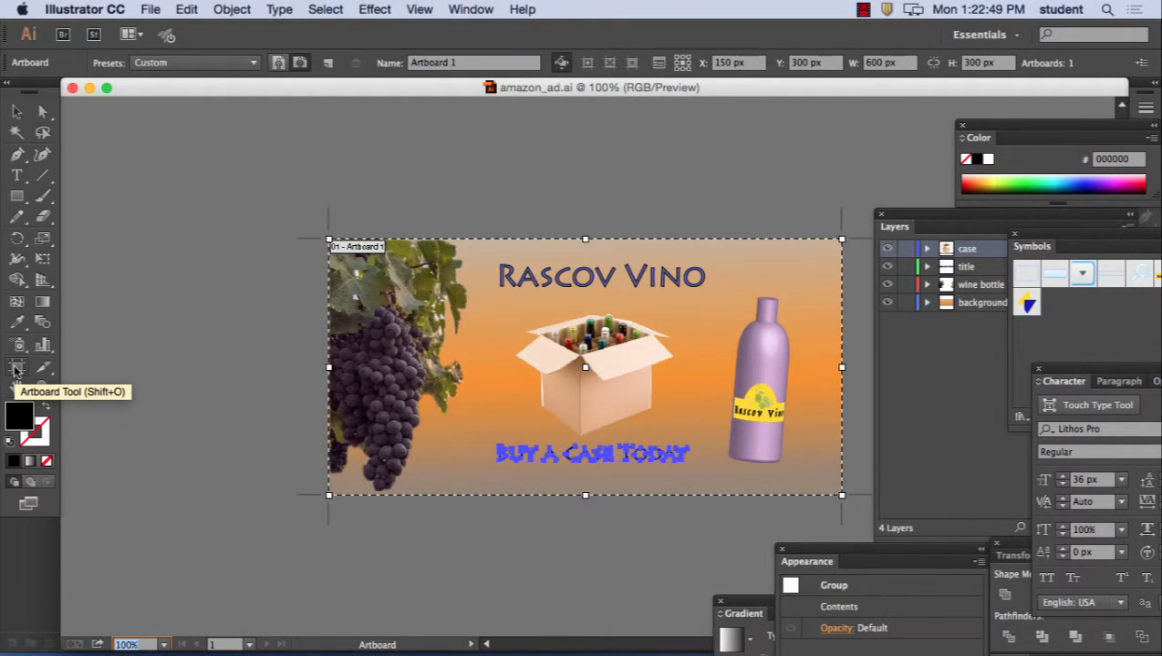
{"action": "double_click", "coordinate": [17, 367]}
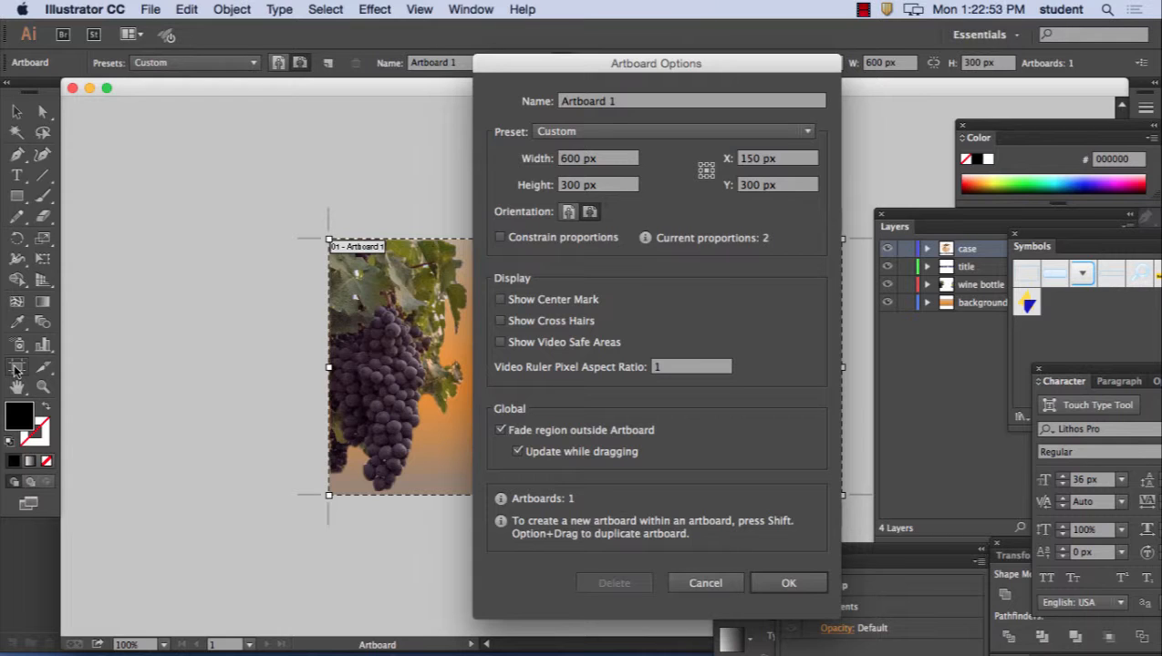
{"action": "left_click", "coordinate": [726, 581]}
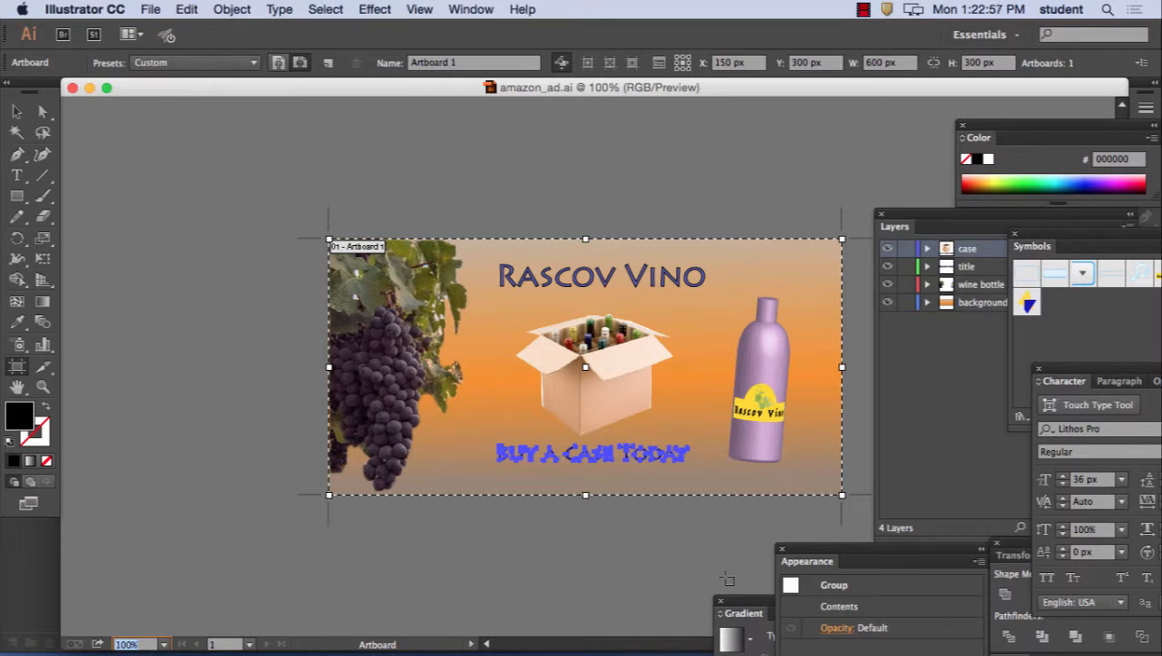
Switch to Flash CC and create an HTML5 Canvas document 600 px wide and 300 px high
{"action": "mouse_move", "coordinate": [570, 631]}
{"action": "left_click", "coordinate": [756, 627]}
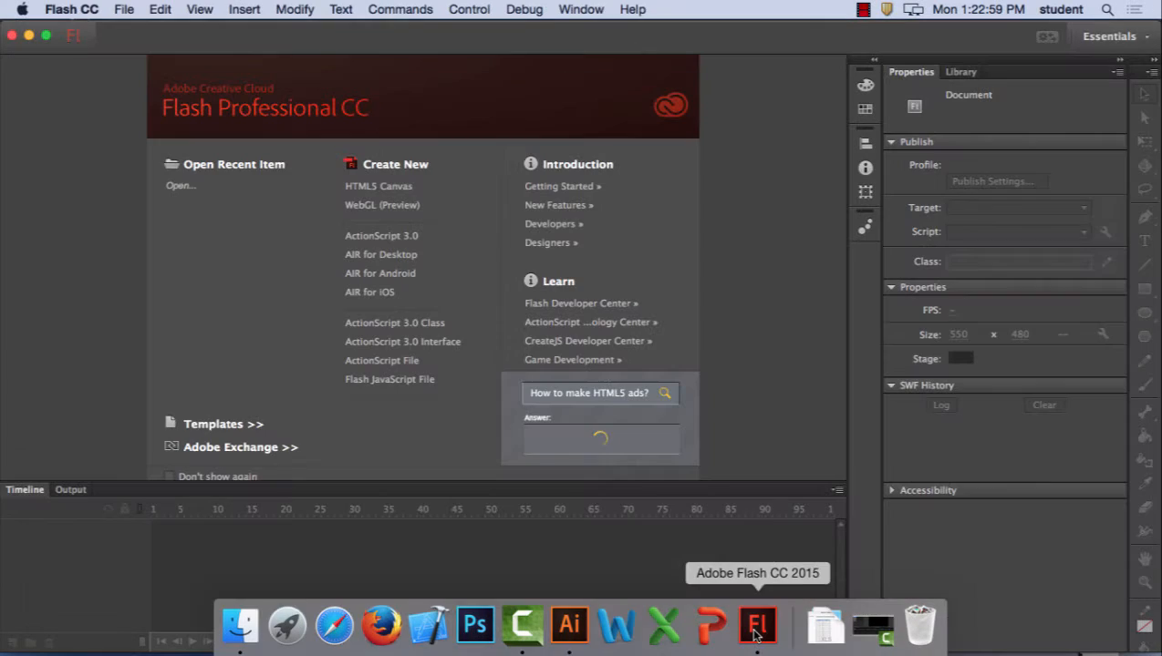
{"action": "left_click", "coordinate": [128, 9]}
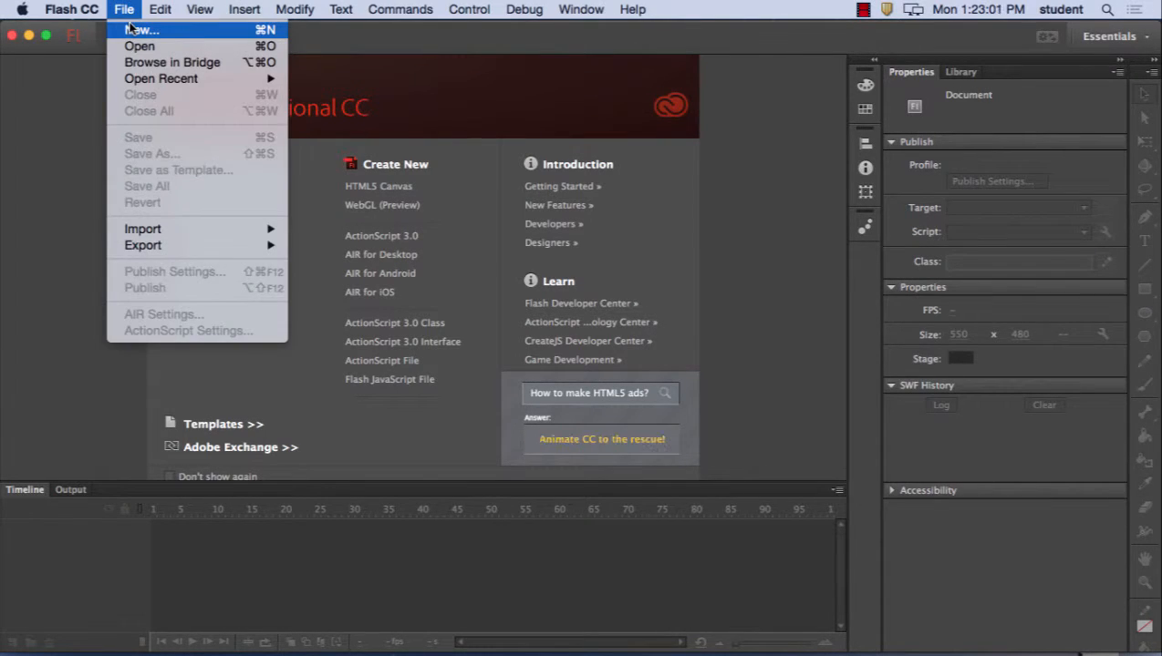
{"action": "left_click", "coordinate": [130, 30]}
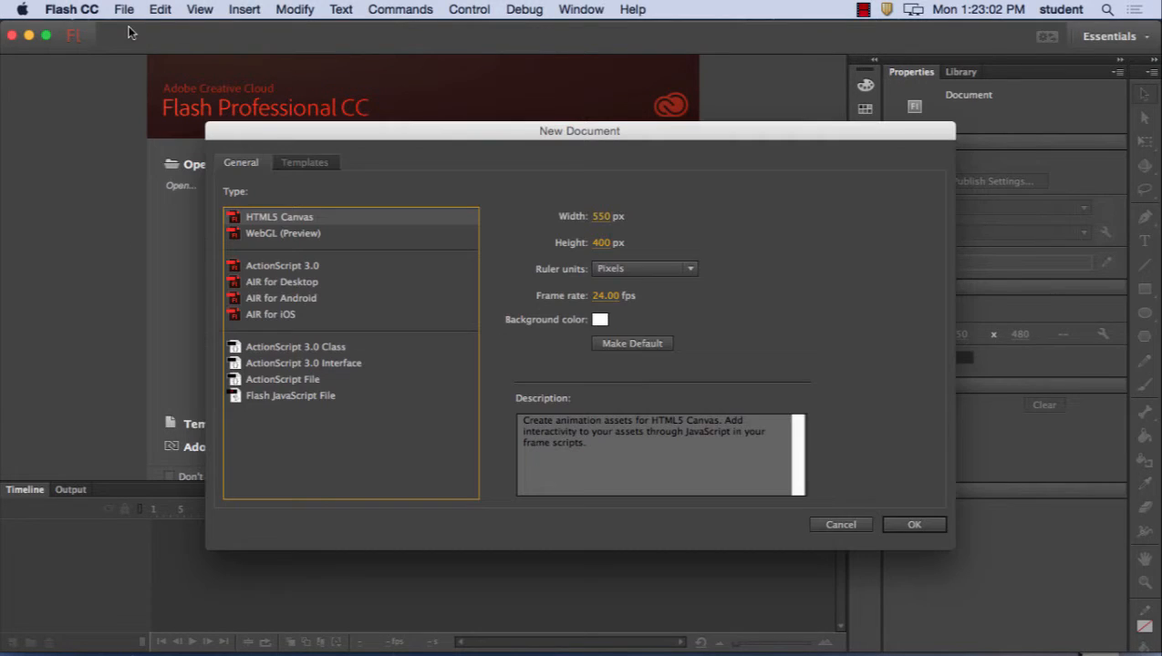
{"action": "left_click", "coordinate": [607, 222]}
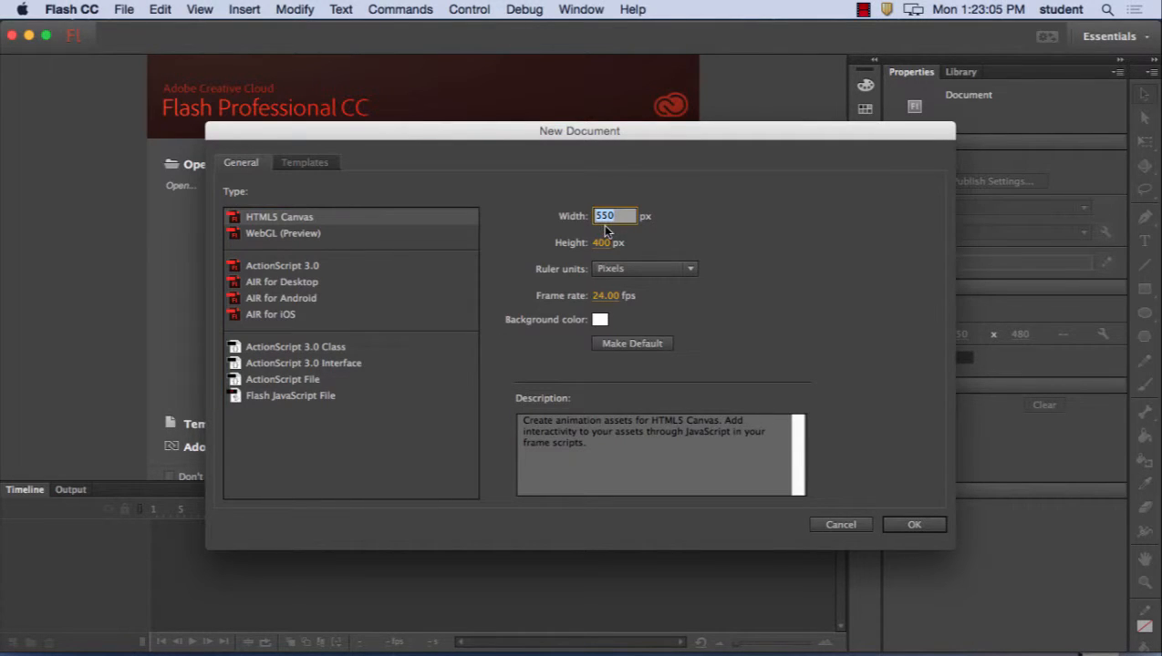
{"action": "type", "text": "600"}
{"action": "left_click", "coordinate": [606, 244]}
{"action": "type", "text": "300"}
{"action": "left_click", "coordinate": [913, 526]}
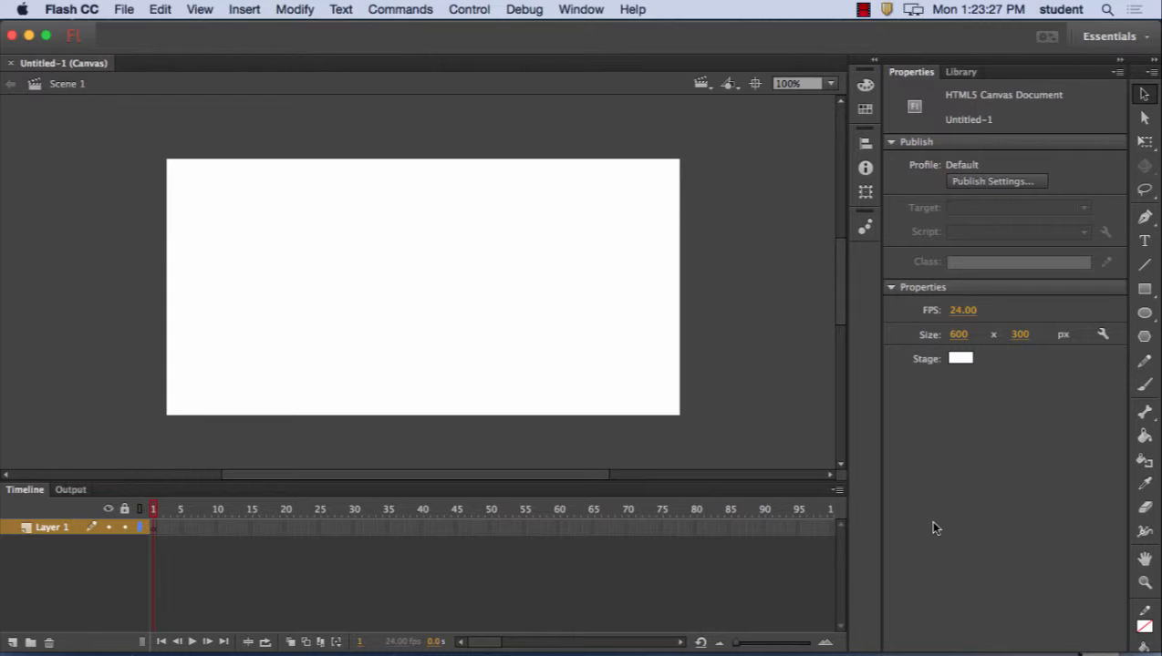
Import amazon_ad.ai from the Desktop to the stage, keeping editable paths, editable text and conversion to Flash layers
{"action": "left_click", "coordinate": [132, 7]}
{"action": "mouse_move", "coordinate": [152, 230]}
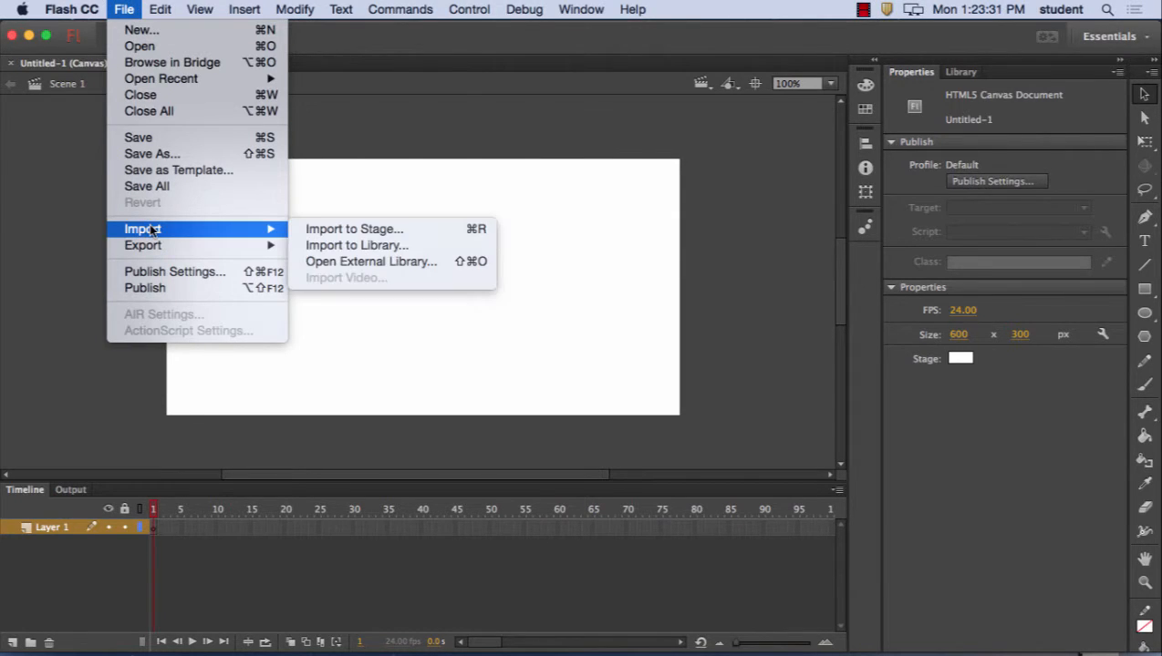
{"action": "left_click", "coordinate": [361, 229]}
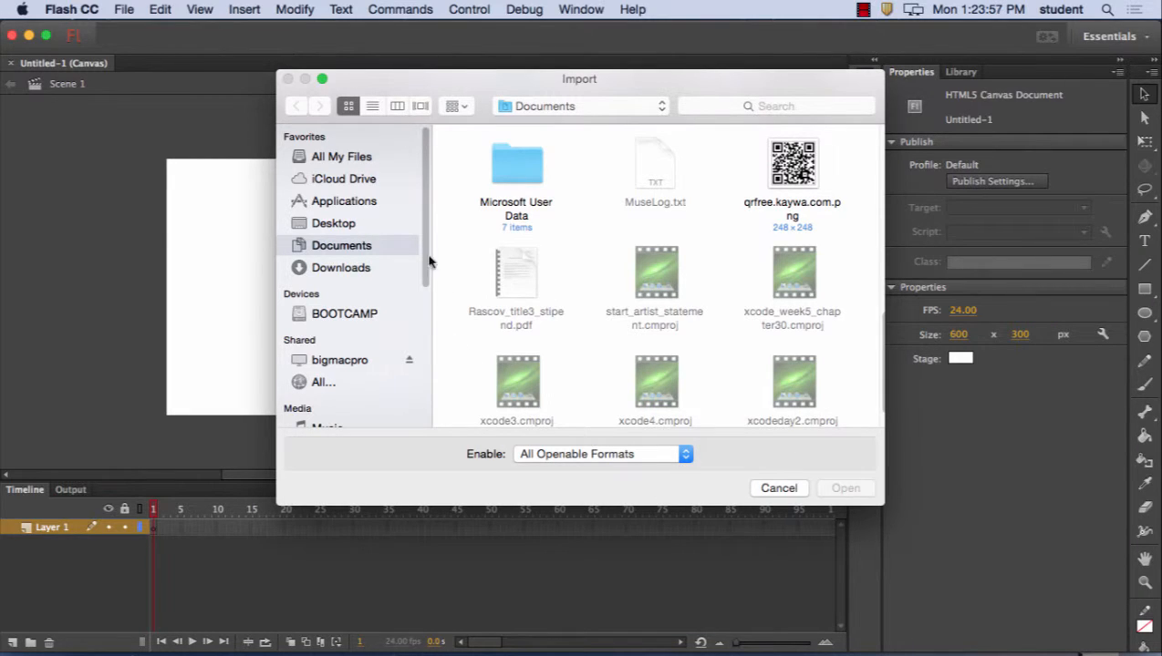
{"action": "left_click", "coordinate": [334, 224]}
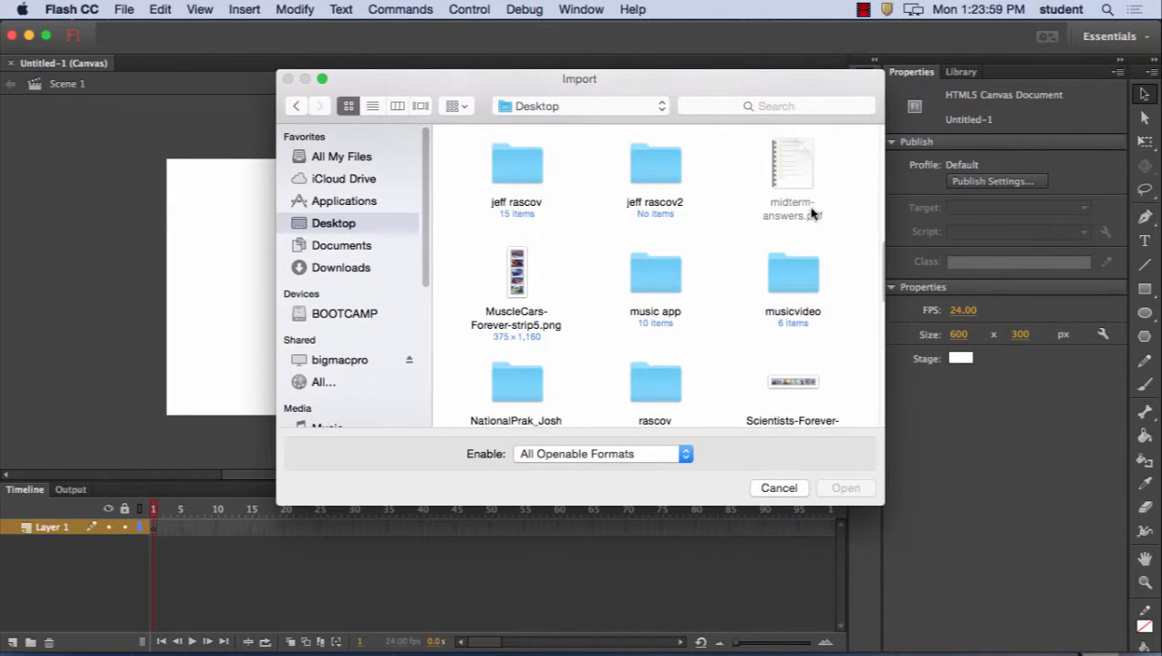
{"action": "scroll", "coordinate": [759, 328], "scroll_direction": "down", "scroll_amount": 10}
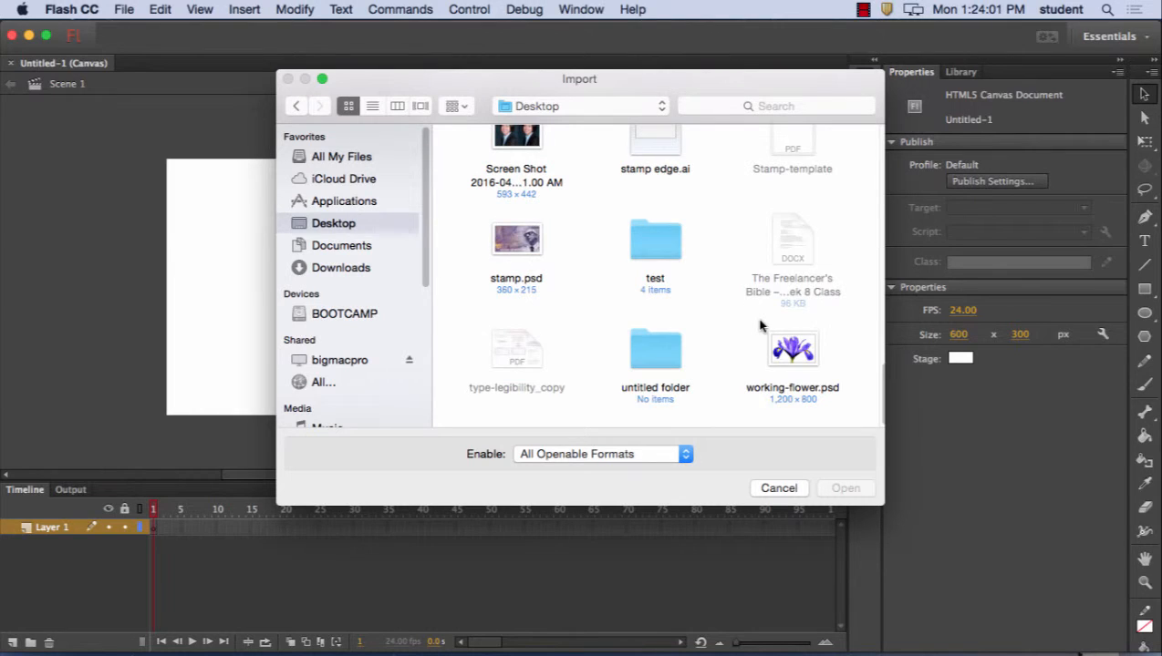
{"action": "scroll", "coordinate": [747, 323], "scroll_direction": "up", "scroll_amount": 5}
{"action": "scroll", "coordinate": [747, 324], "scroll_direction": "down", "scroll_amount": 6}
{"action": "scroll", "coordinate": [747, 323], "scroll_direction": "up", "scroll_amount": 5}
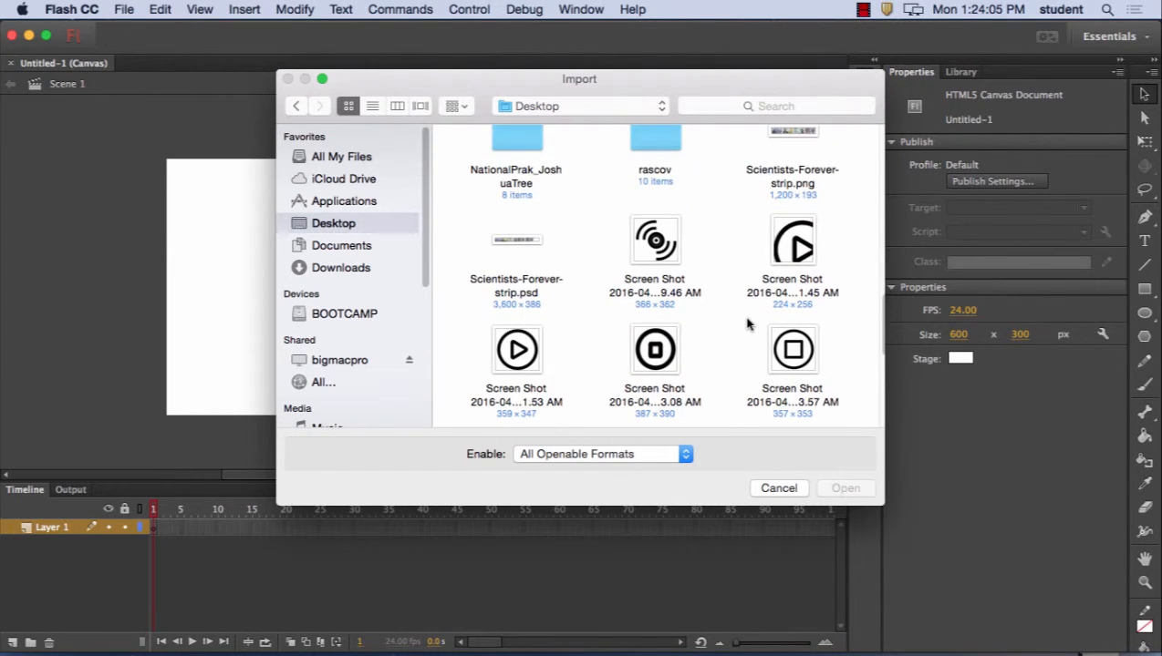
{"action": "scroll", "coordinate": [747, 323], "scroll_direction": "up", "scroll_amount": 5}
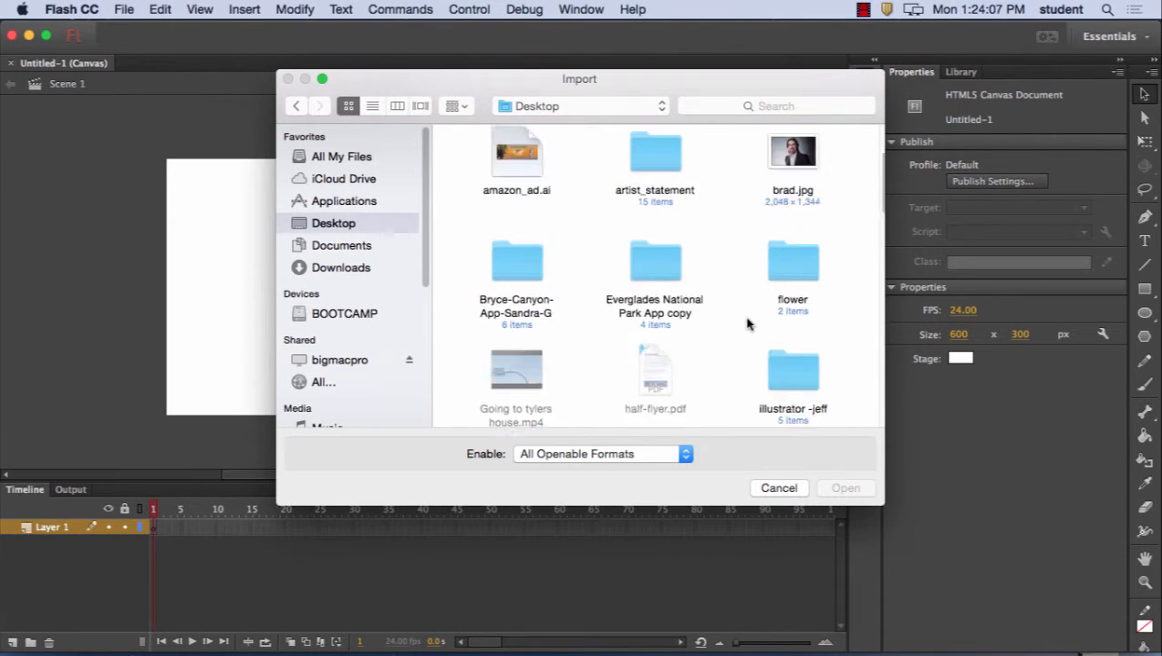
{"action": "left_click", "coordinate": [517, 230]}
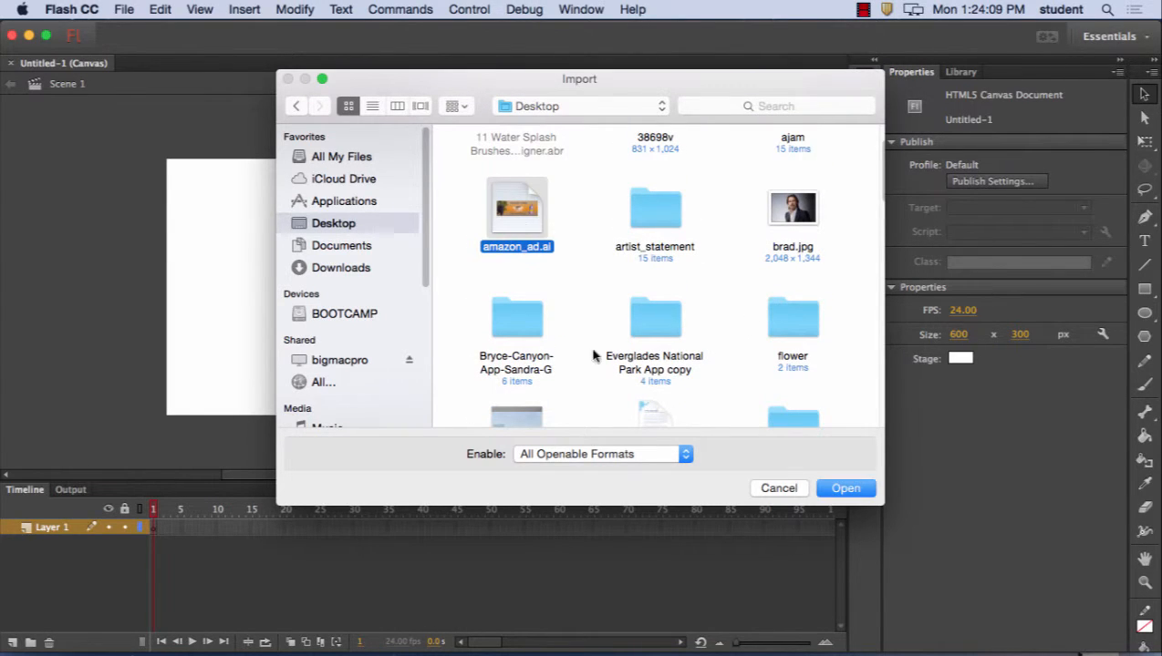
{"action": "left_click", "coordinate": [847, 489]}
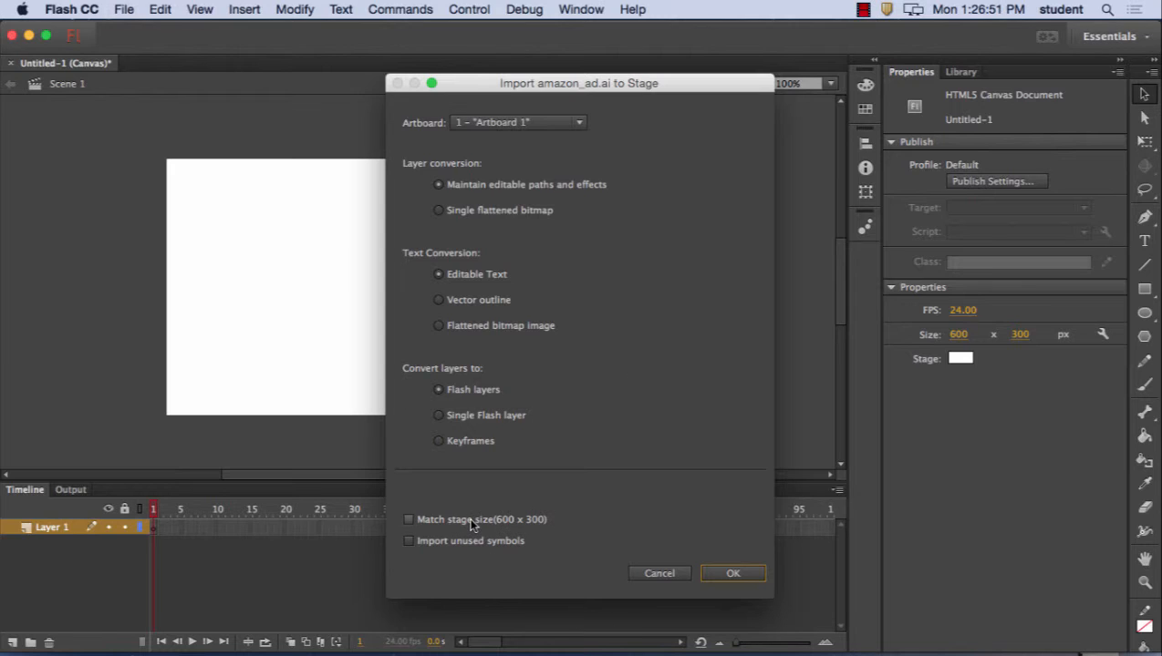
{"action": "left_click", "coordinate": [734, 574]}
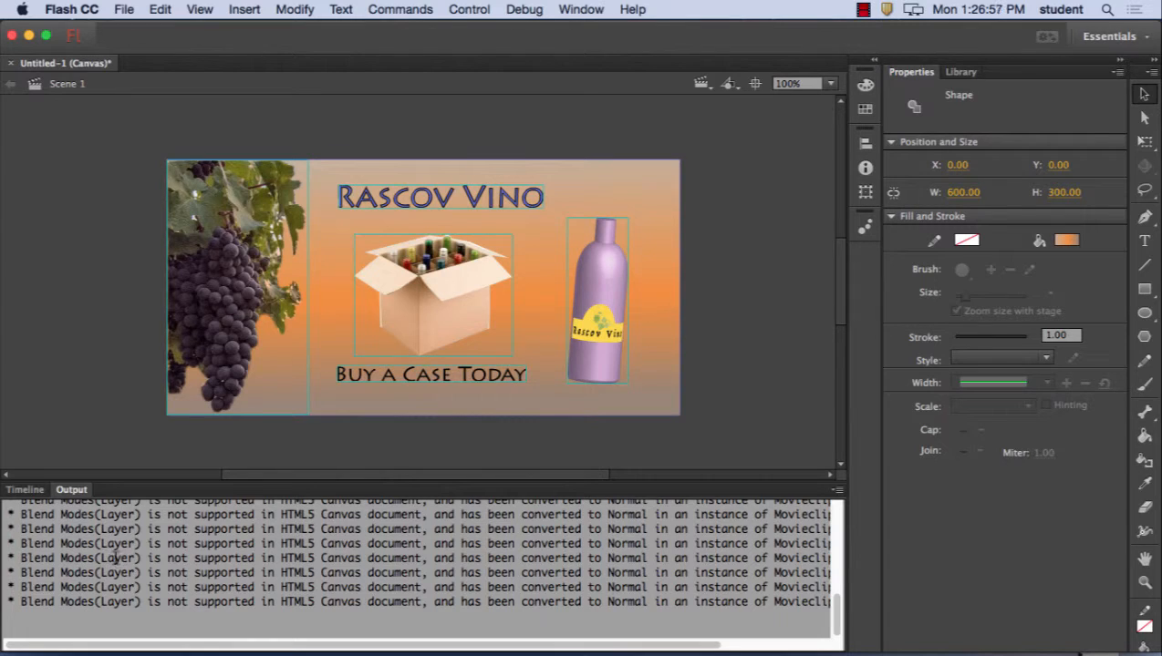
Extend the background layer to frame 72 in the timeline
{"action": "left_click", "coordinate": [40, 492]}
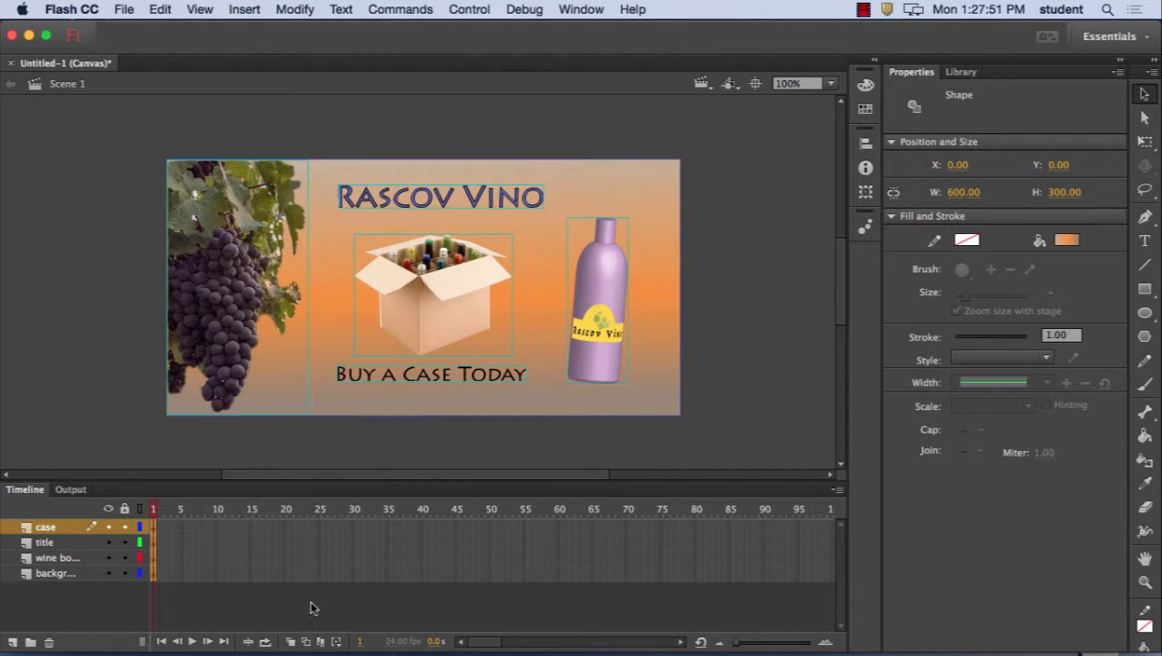
{"action": "left_click", "coordinate": [638, 574]}
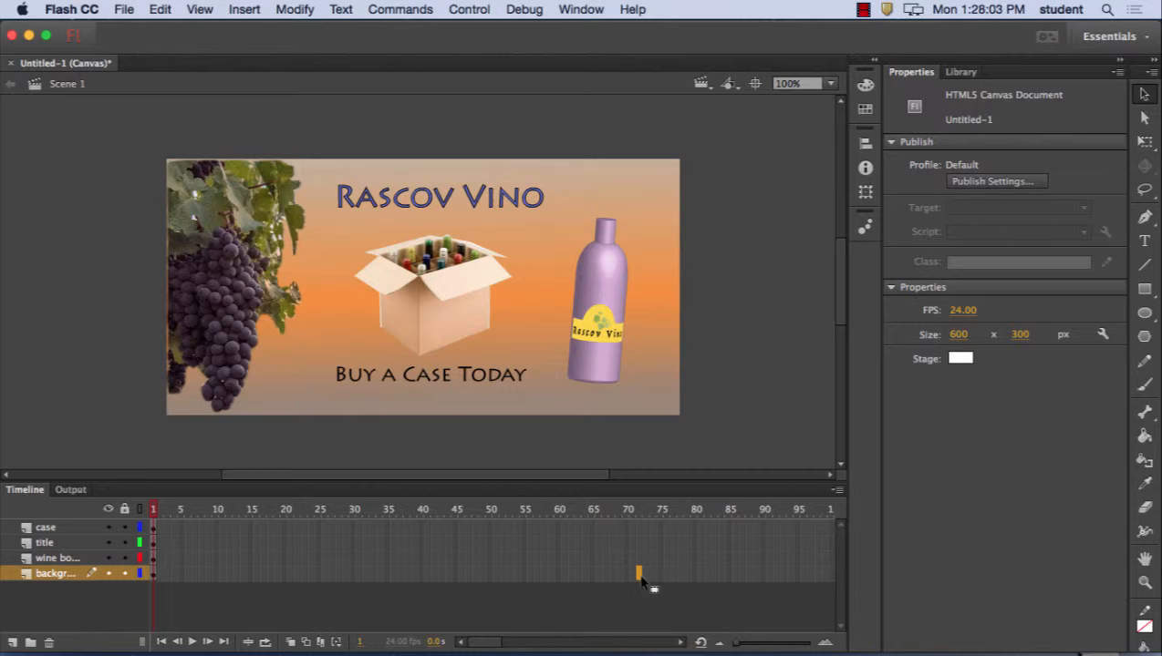
{"action": "left_click", "coordinate": [638, 574]}
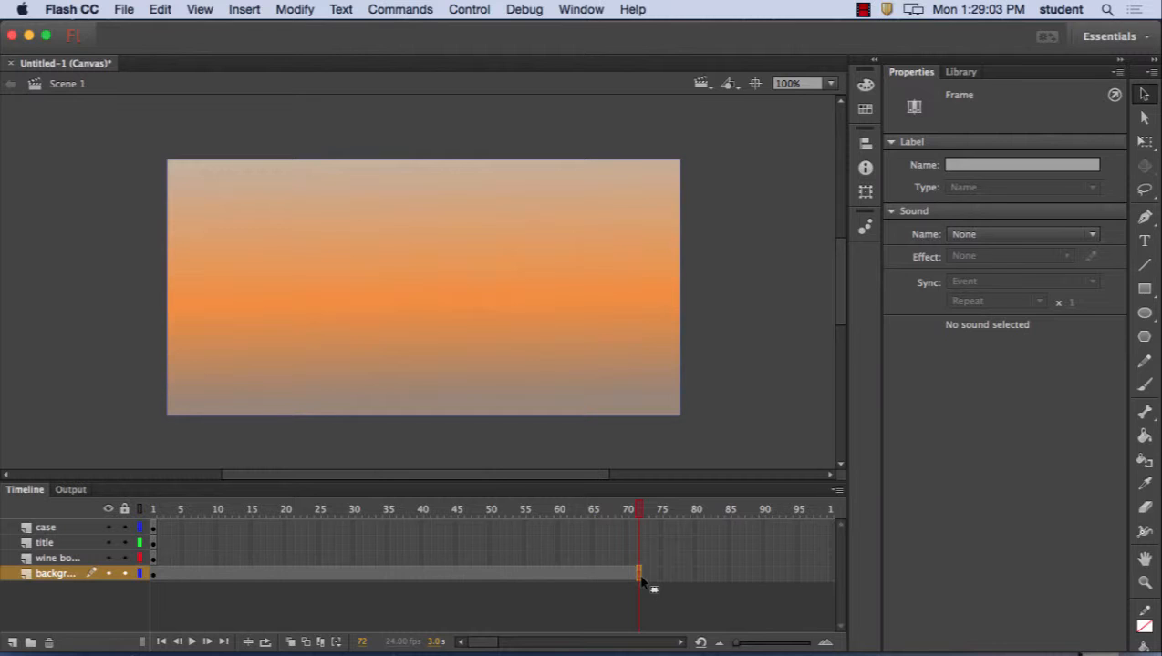
Insert keyframes at frame 72 on the wine bottle, title and case layers
{"action": "left_click", "coordinate": [639, 559]}
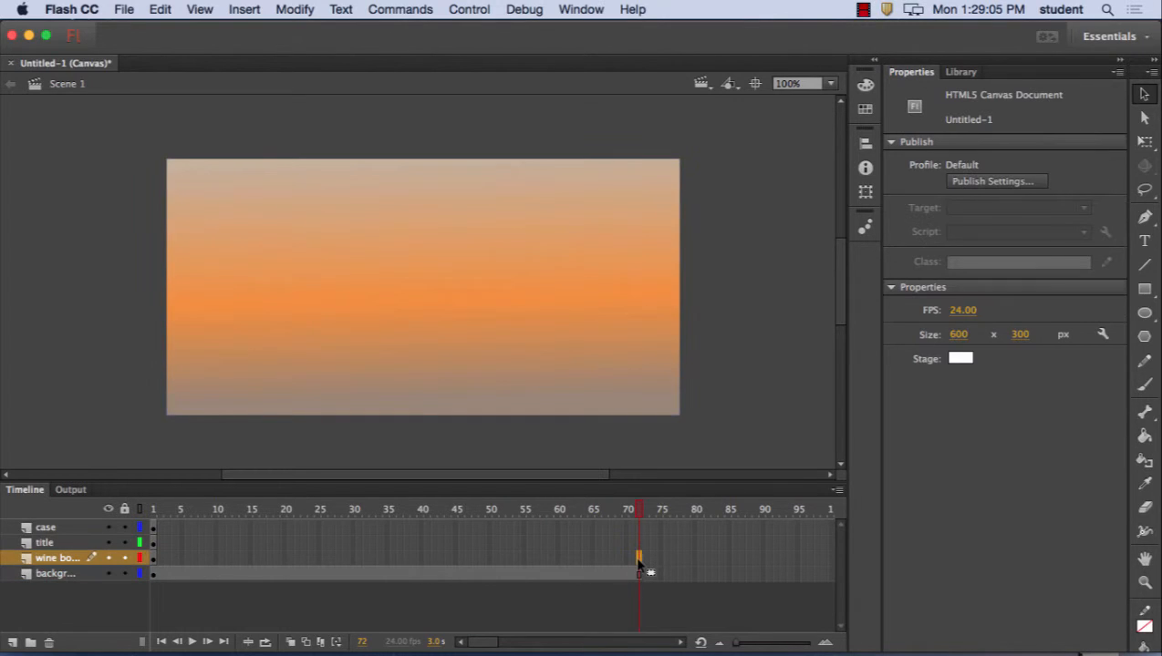
{"action": "left_click_drag", "start_coordinate": [638, 566], "coordinate": [639, 566]}
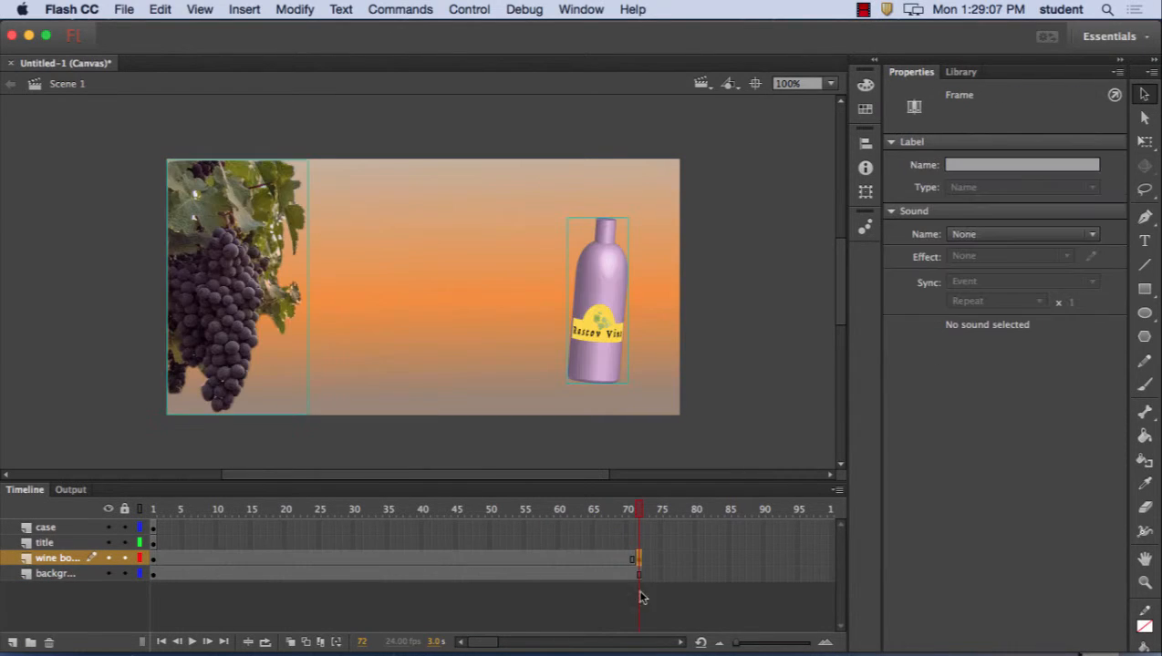
{"action": "left_click", "coordinate": [639, 544]}
{"action": "key", "text": "F5"}
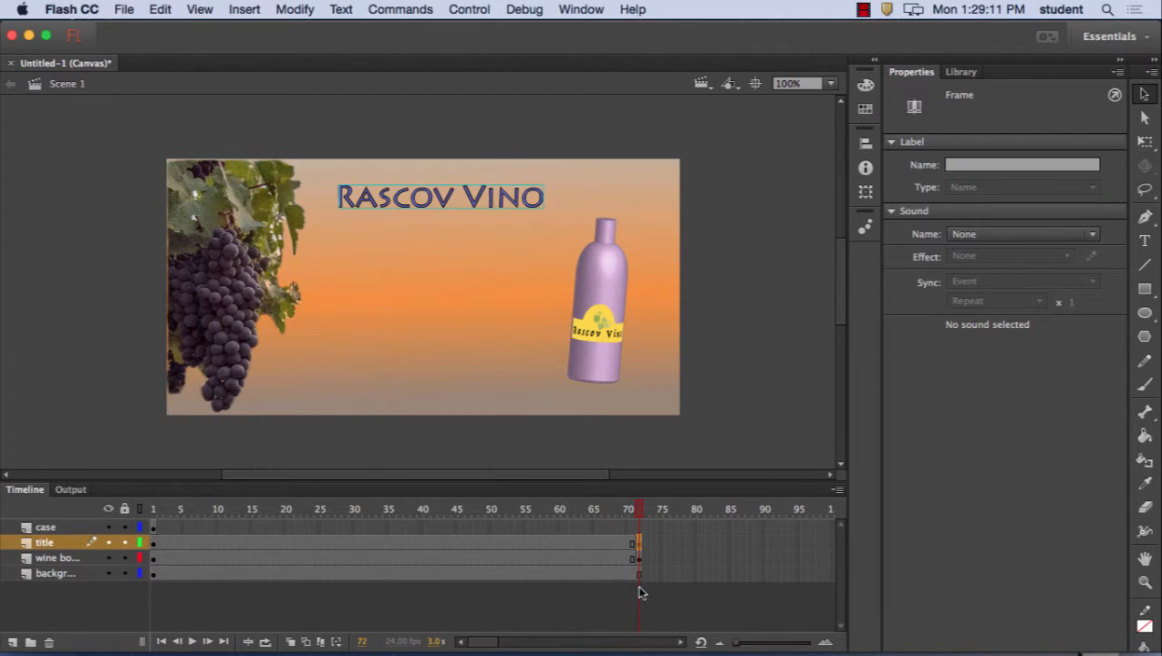
{"action": "left_click", "coordinate": [639, 531]}
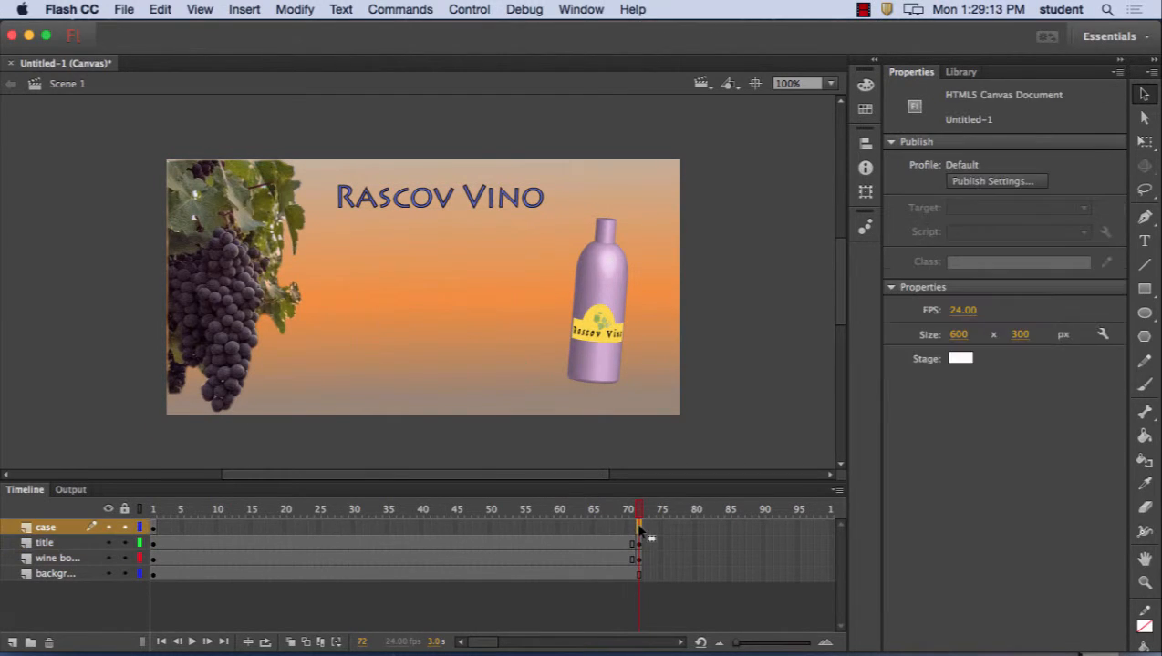
{"action": "key", "text": "F5"}
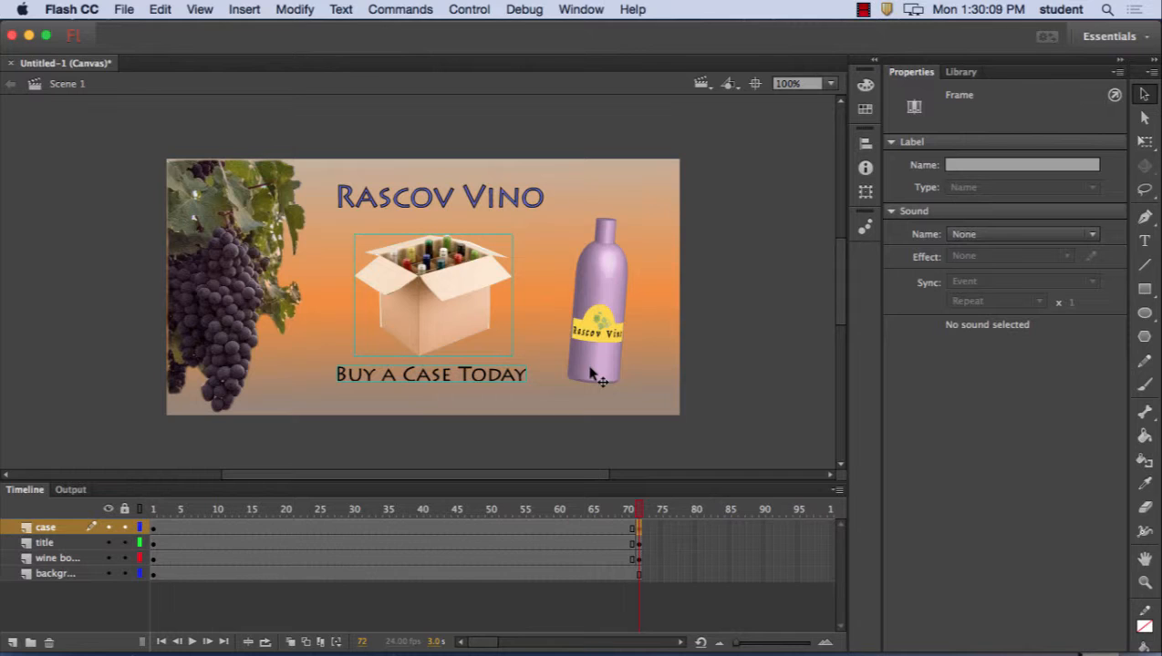
Insert a keyframe at frame 24 on the wine bottle layer
{"action": "left_click", "coordinate": [153, 558]}
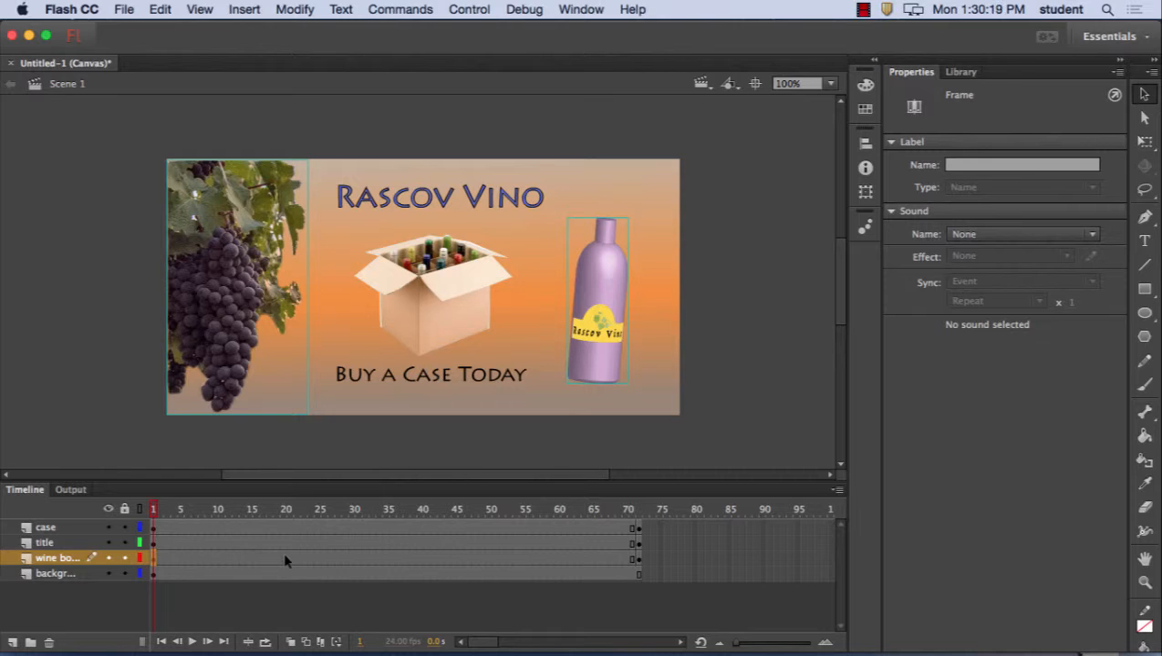
{"action": "left_click", "coordinate": [310, 559]}
{"action": "key", "text": "F6"}
Try to reduce the height of the grapes-and-bottle group on frame 1 of the wine bottle layer, and undo the transform
{"action": "left_click", "coordinate": [153, 558]}
{"action": "left_click", "coordinate": [867, 192]}
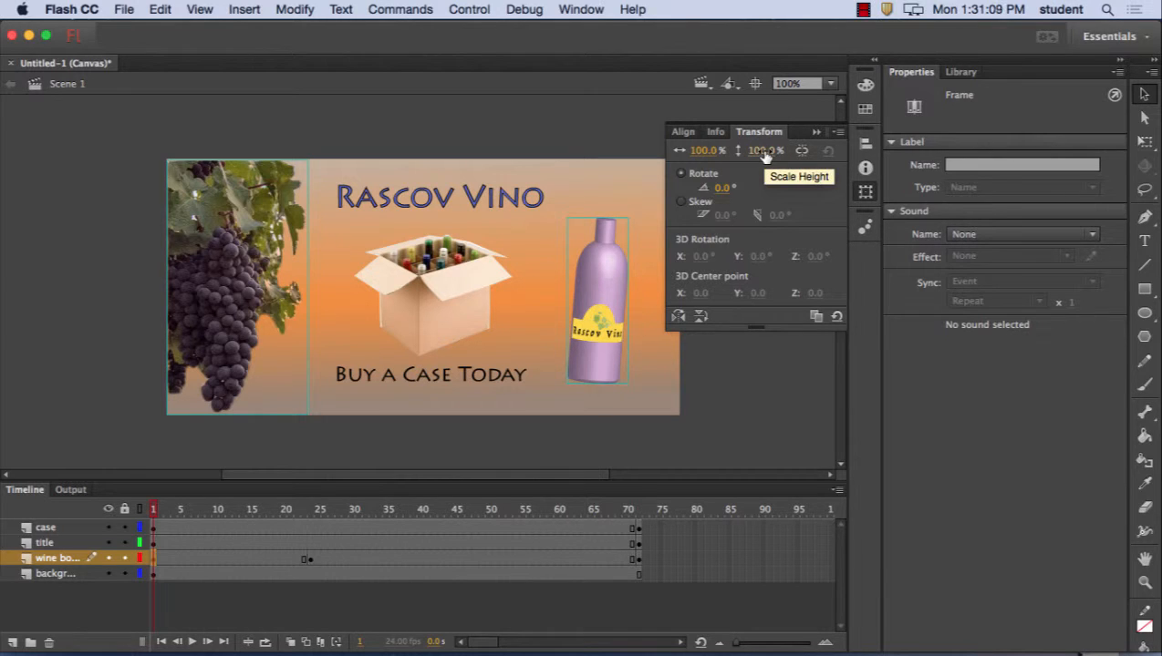
{"action": "left_click_drag", "start_coordinate": [764, 155], "coordinate": [728, 157]}
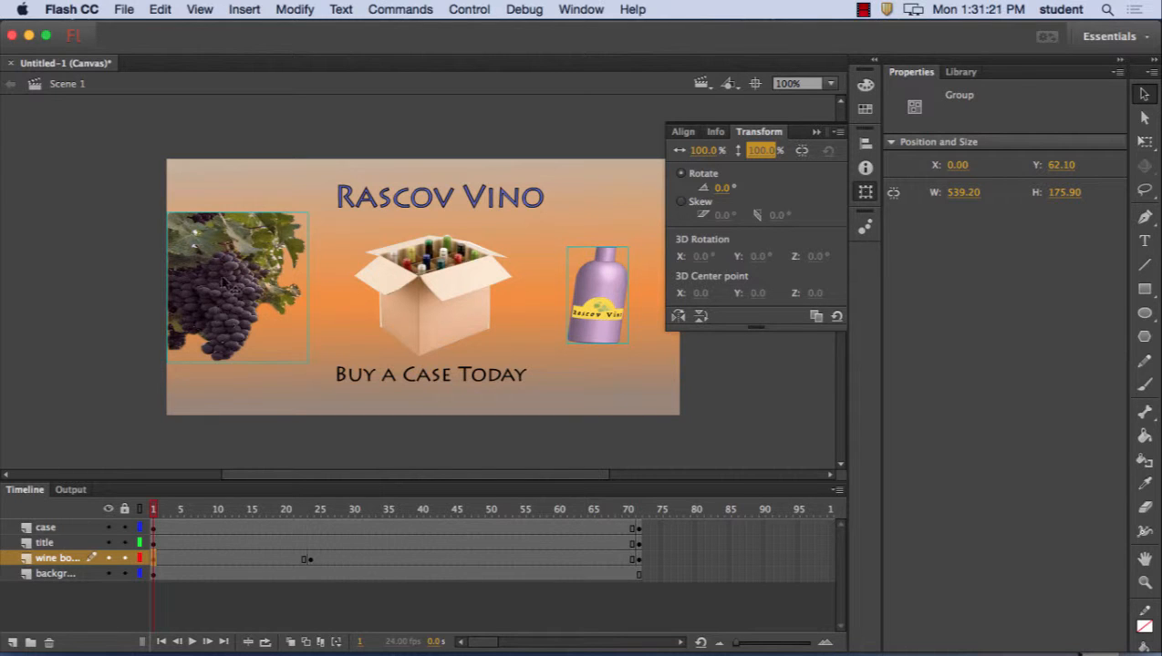
{"action": "left_click", "coordinate": [161, 9]}
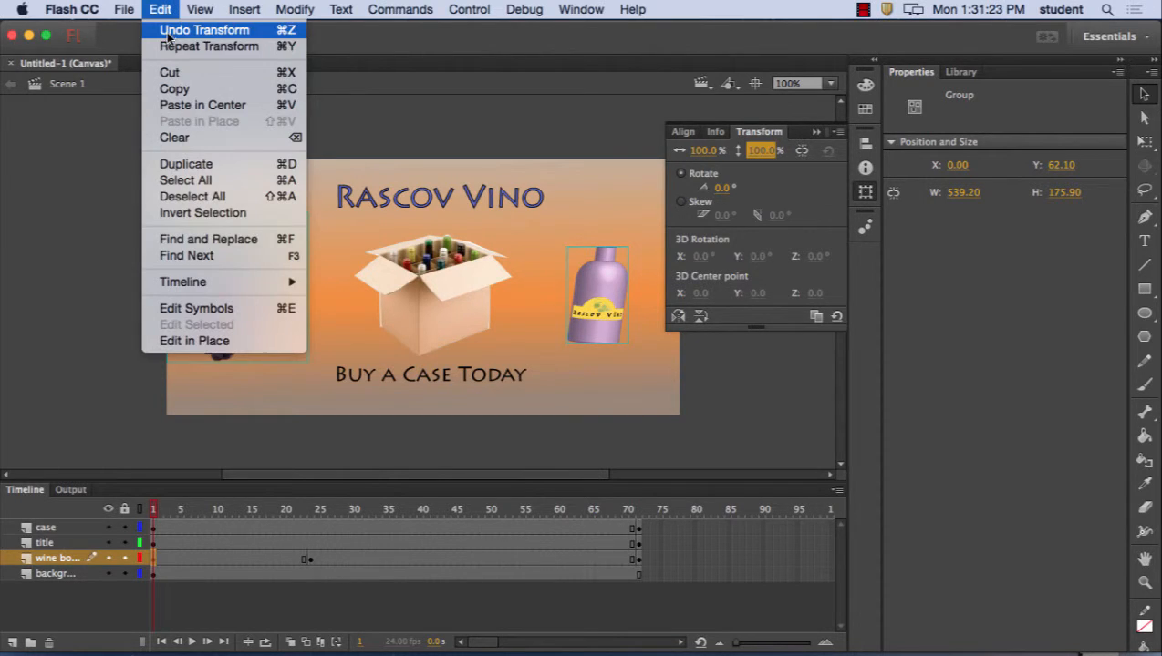
{"action": "left_click", "coordinate": [169, 28]}
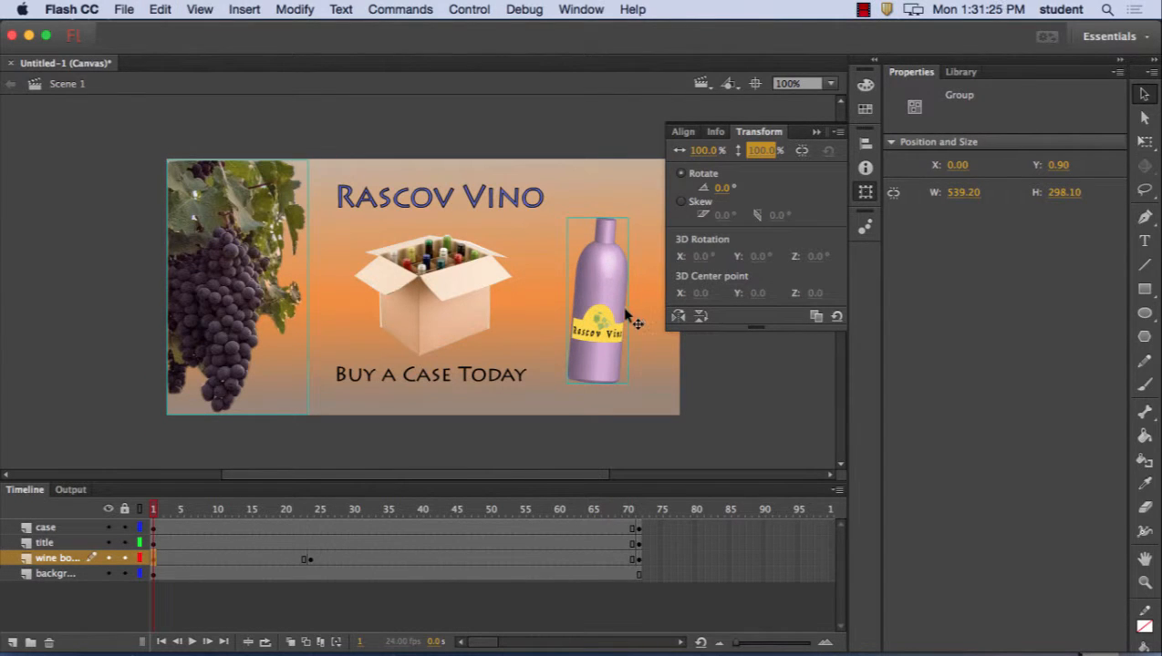
Delete the grapes bitmap from the wine bottle layer's group in the keyframes at frames 1, 24 and 72
{"action": "double_click", "coordinate": [224, 279]}
{"action": "key", "text": "Delete"}
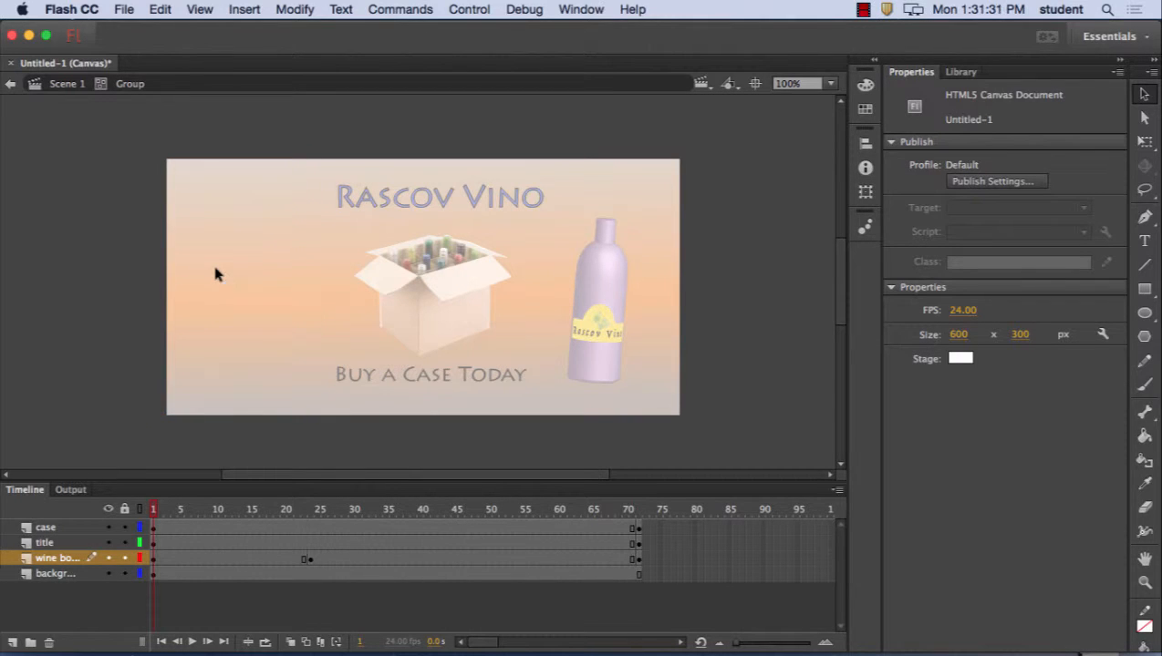
{"action": "left_click", "coordinate": [74, 565]}
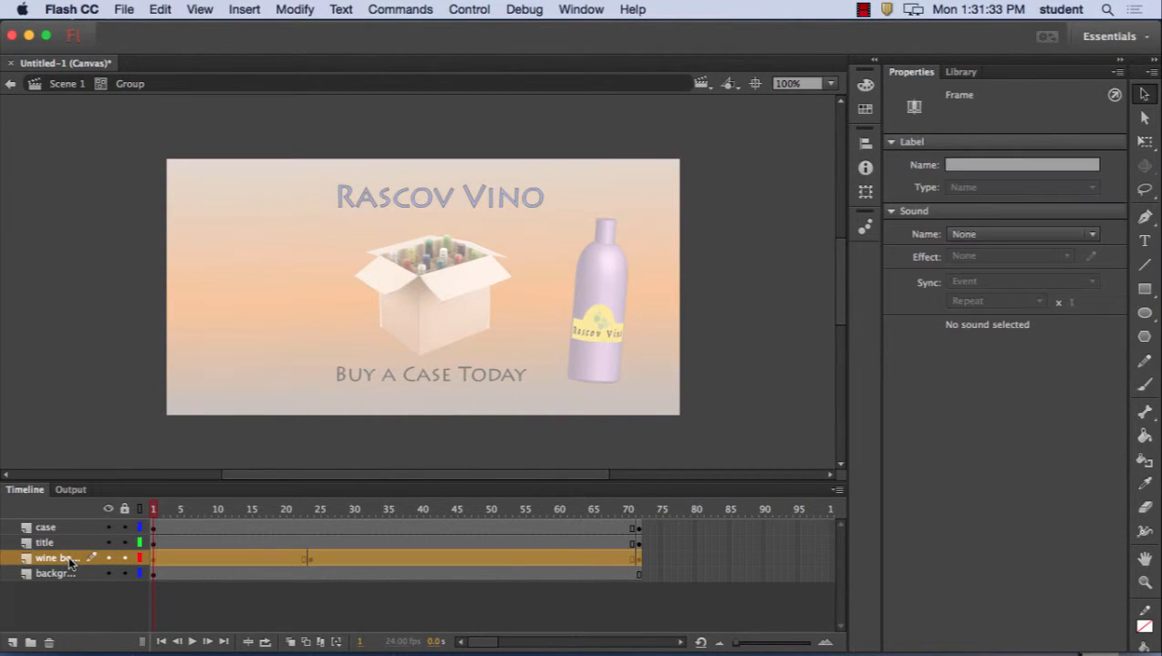
{"action": "left_click", "coordinate": [310, 559]}
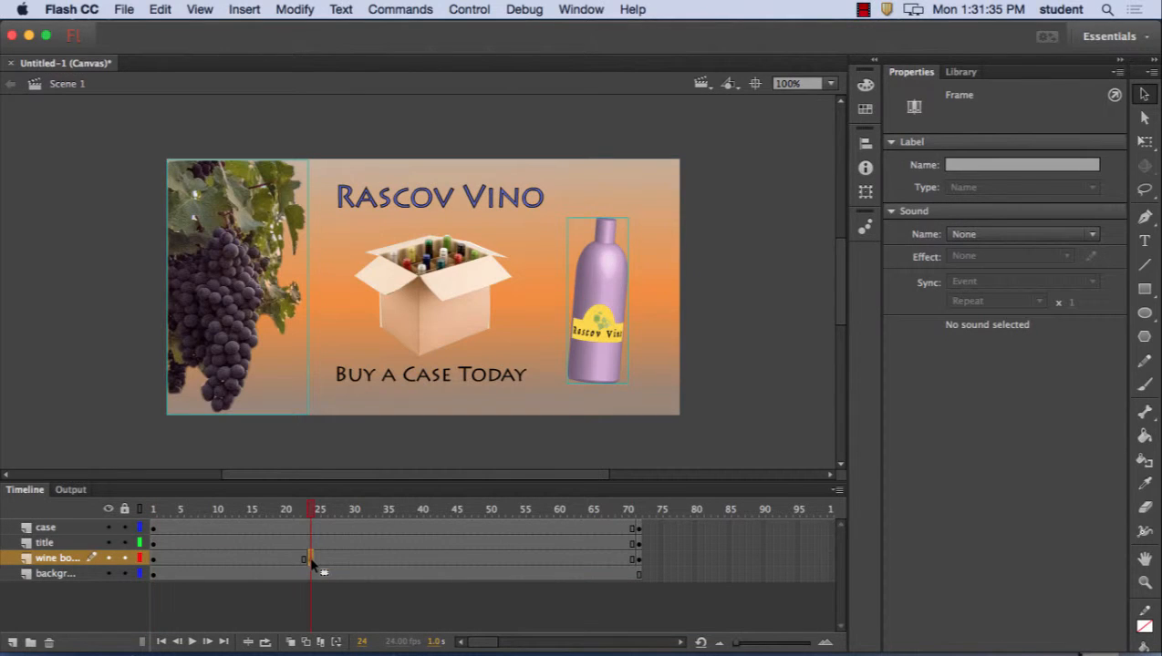
{"action": "double_click", "coordinate": [241, 327]}
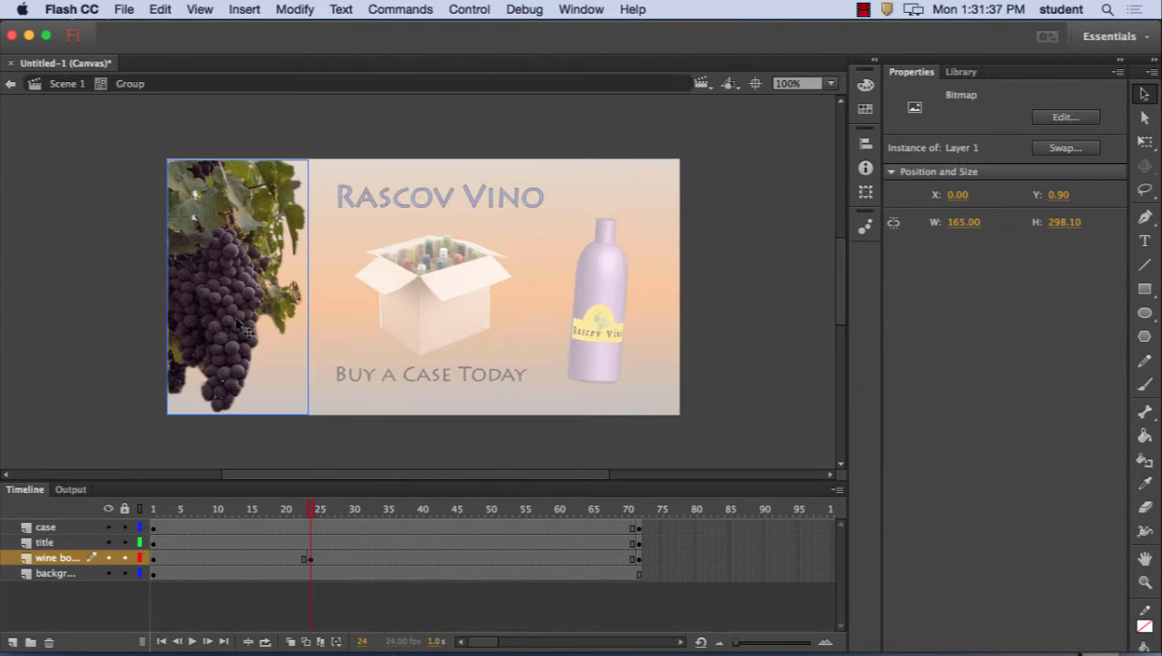
{"action": "key", "text": "Delete"}
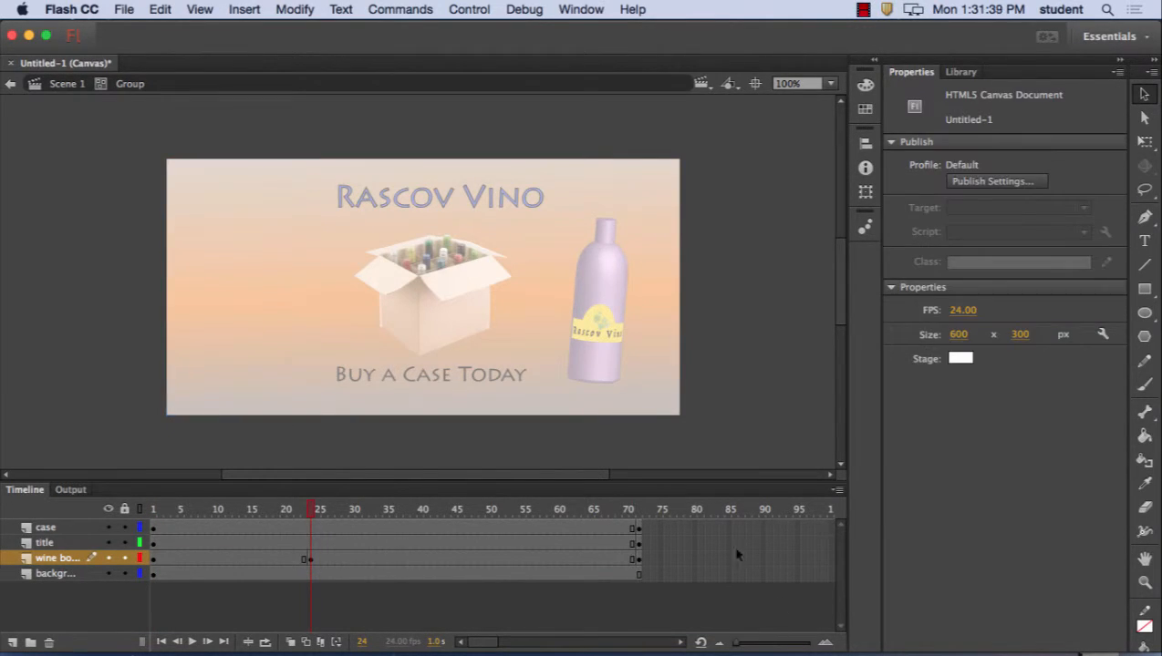
{"action": "left_click", "coordinate": [638, 558]}
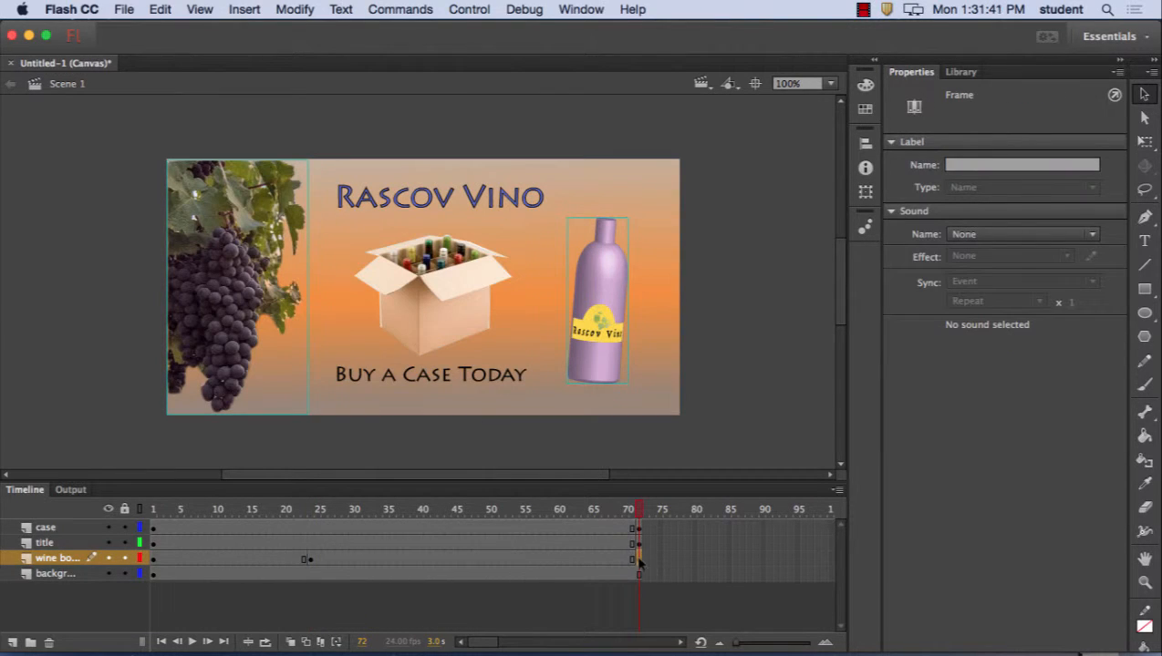
{"action": "double_click", "coordinate": [256, 301]}
{"action": "key", "text": "Delete"}
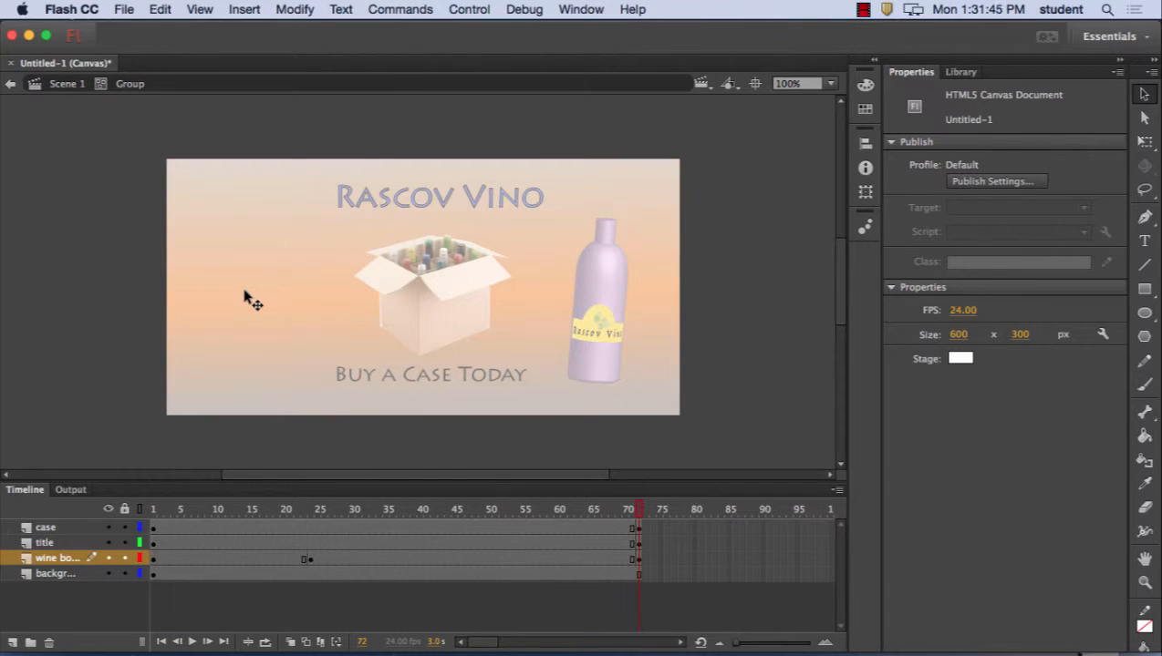
Scale the bottle on frame 1 proportionally to 22% and place it outside the stage's upper-right corner at about X 620, Y -43
{"action": "left_click", "coordinate": [154, 559]}
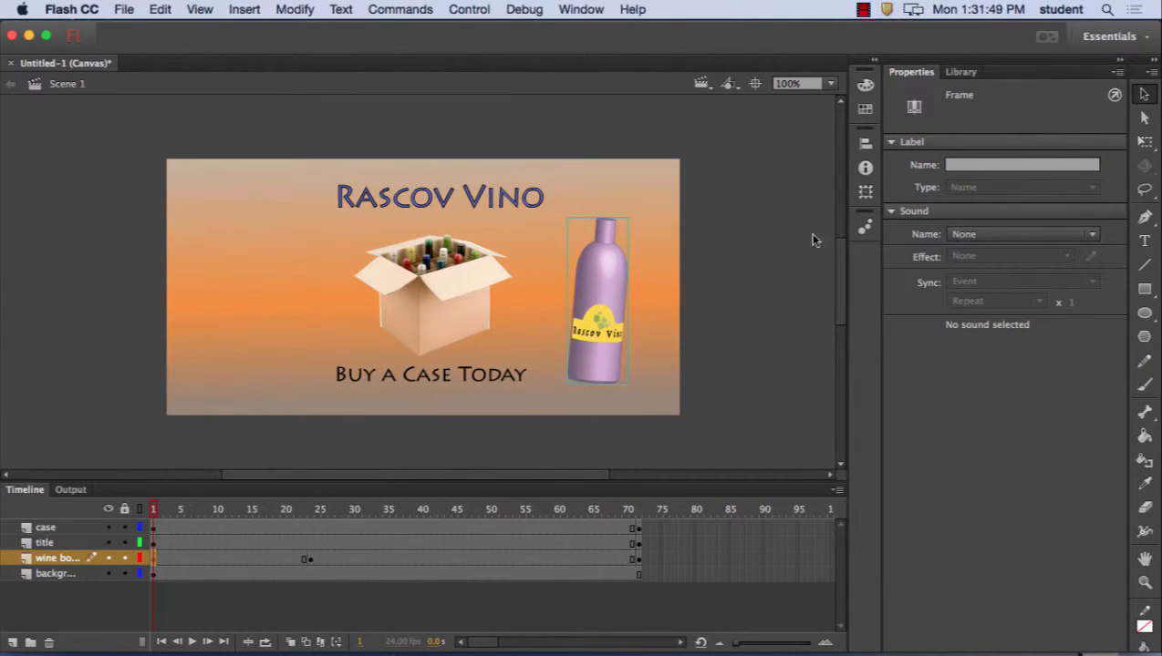
{"action": "left_click", "coordinate": [866, 193]}
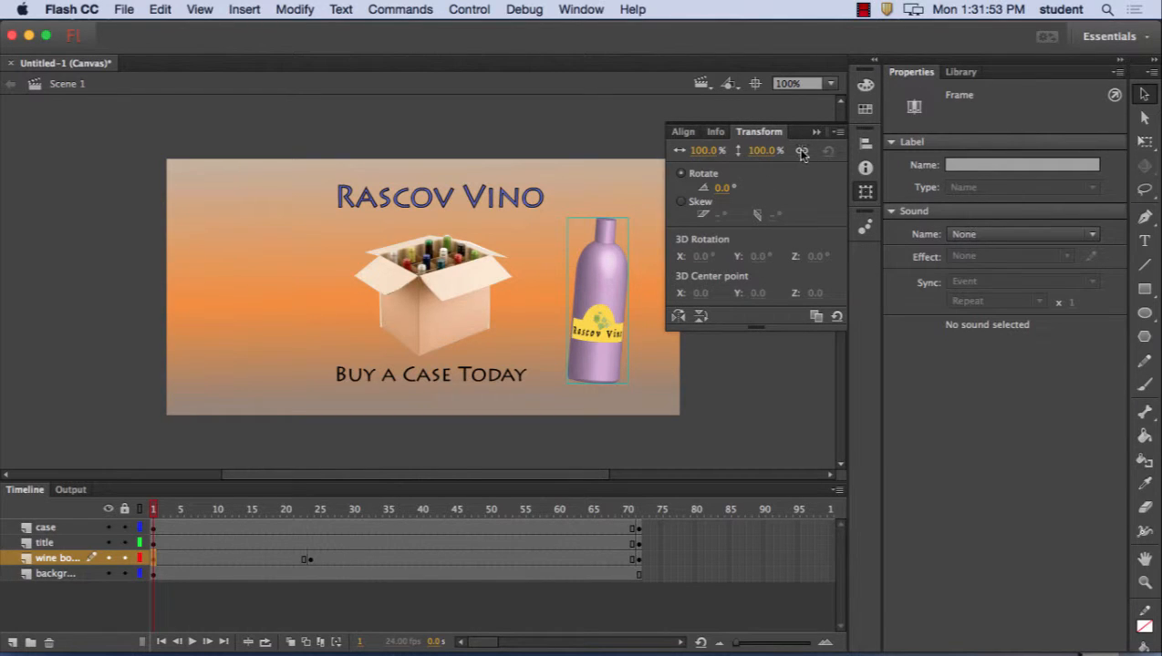
{"action": "left_click_drag", "start_coordinate": [761, 151], "coordinate": [692, 148]}
{"action": "left_click_drag", "start_coordinate": [602, 306], "coordinate": [705, 144]}
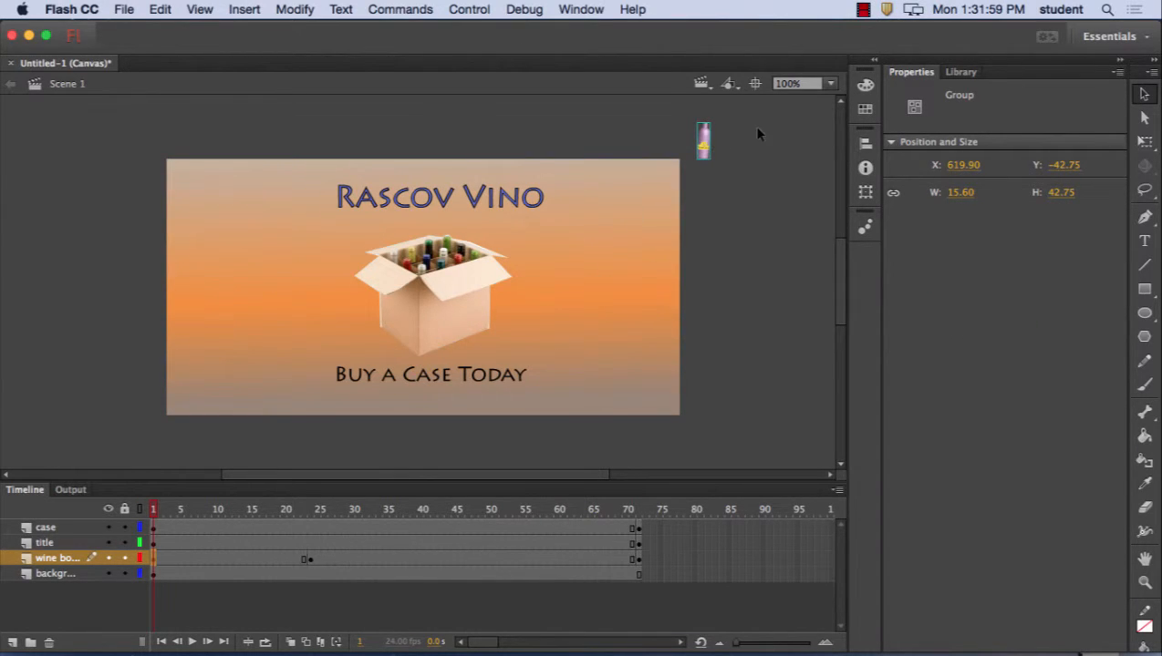
Set the rotation of the small off-stage bottle on frame 1 to 360°
{"action": "left_click", "coordinate": [865, 191]}
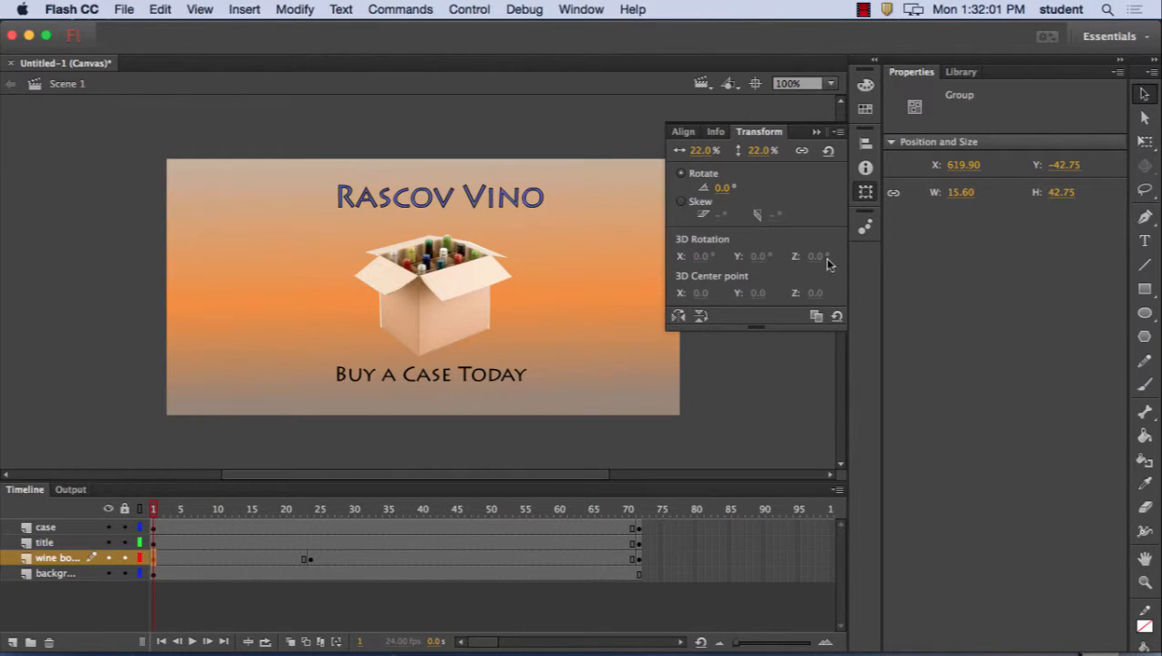
{"action": "left_click", "coordinate": [721, 187]}
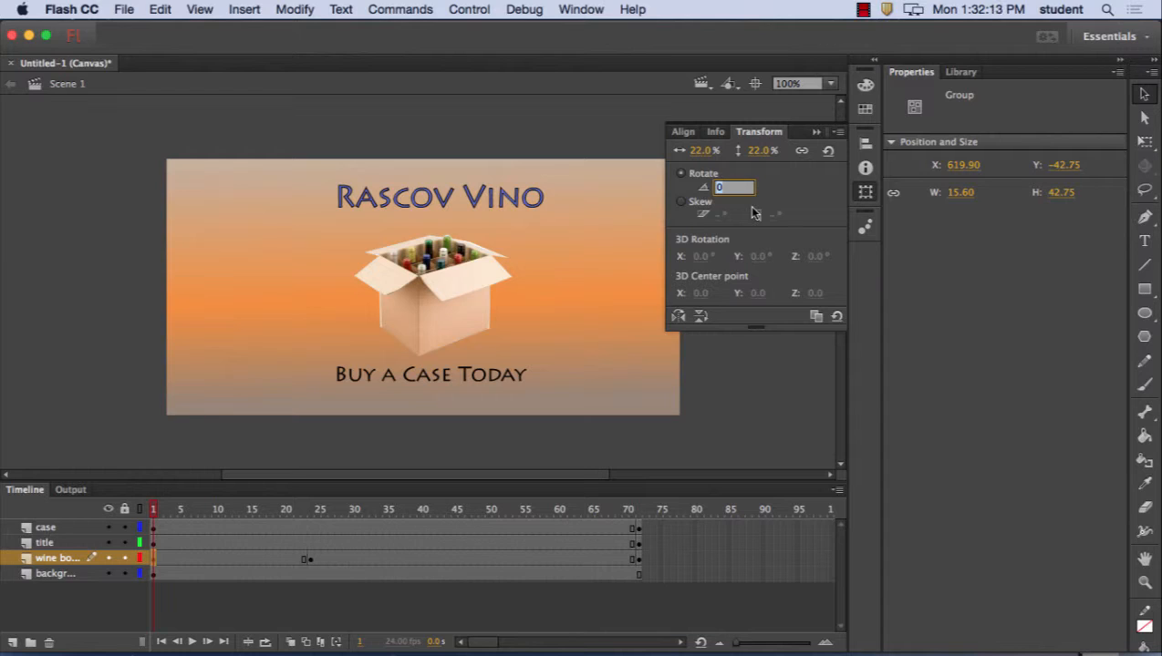
{"action": "type", "text": "360x3"}
{"action": "key", "text": "Return"}
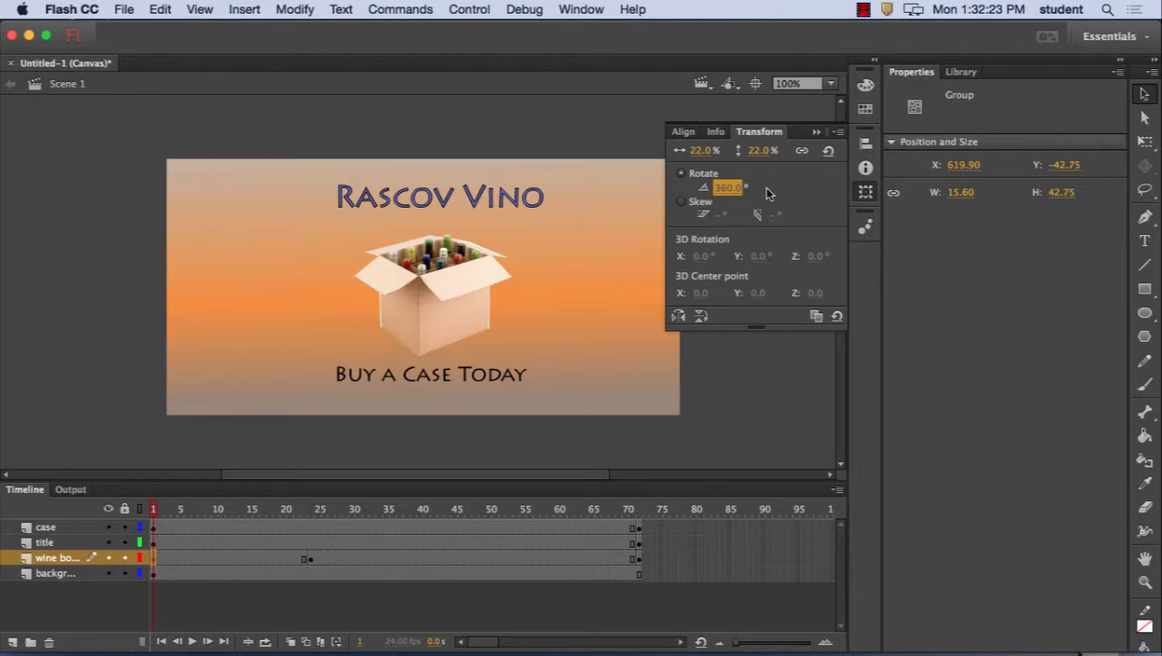
Set the rotation of the small off-stage bottle on frame 1 back to 0° and reselect the bottle
{"action": "type", "text": "0"}
{"action": "key", "text": "Return"}
{"action": "left_click", "coordinate": [621, 118]}
{"action": "left_click", "coordinate": [704, 146]}
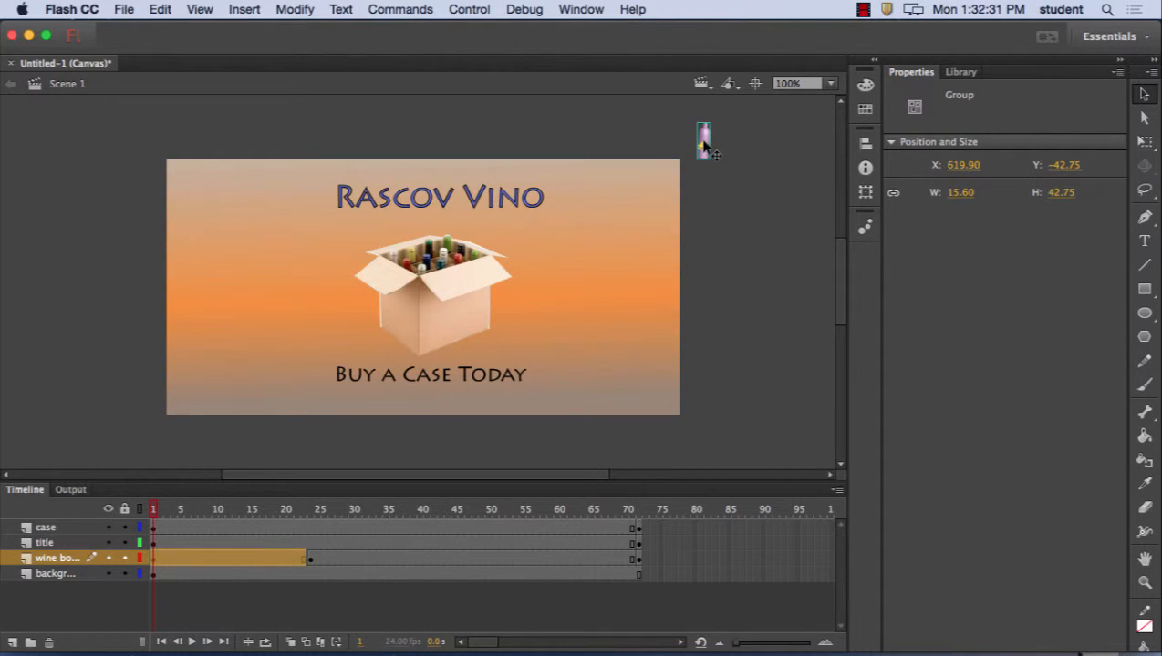
Compare the bottle at frames 1 and 24, and create a classic tween between these keyframes on the wine bottle layer
{"action": "left_click", "coordinate": [310, 511]}
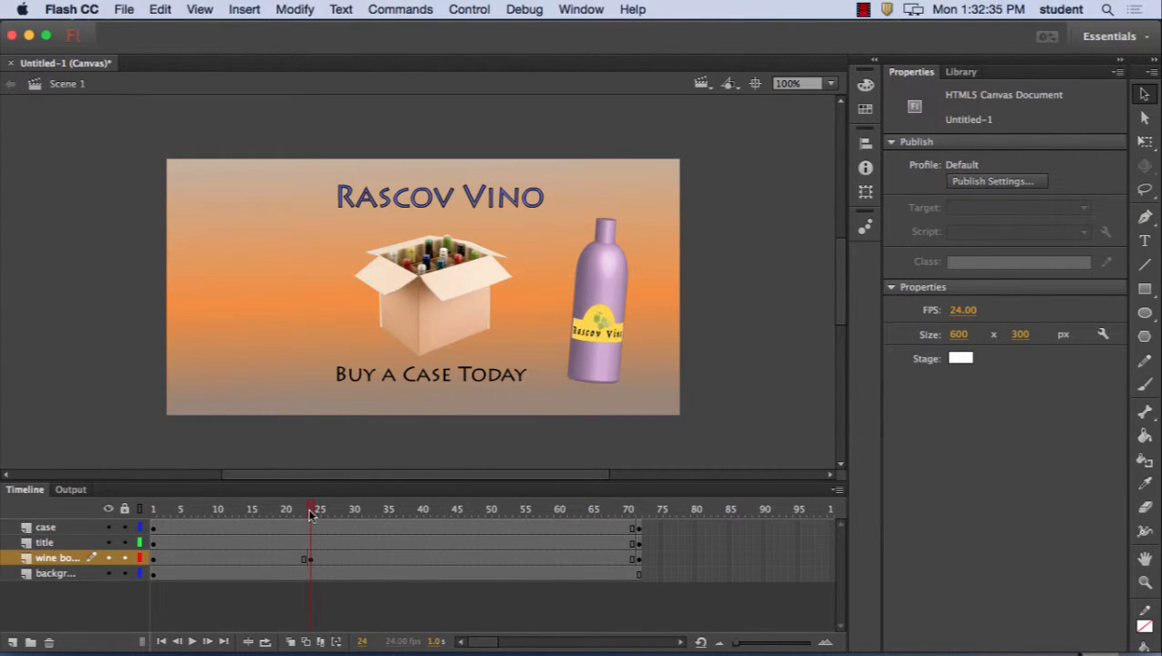
{"action": "left_click", "coordinate": [154, 559]}
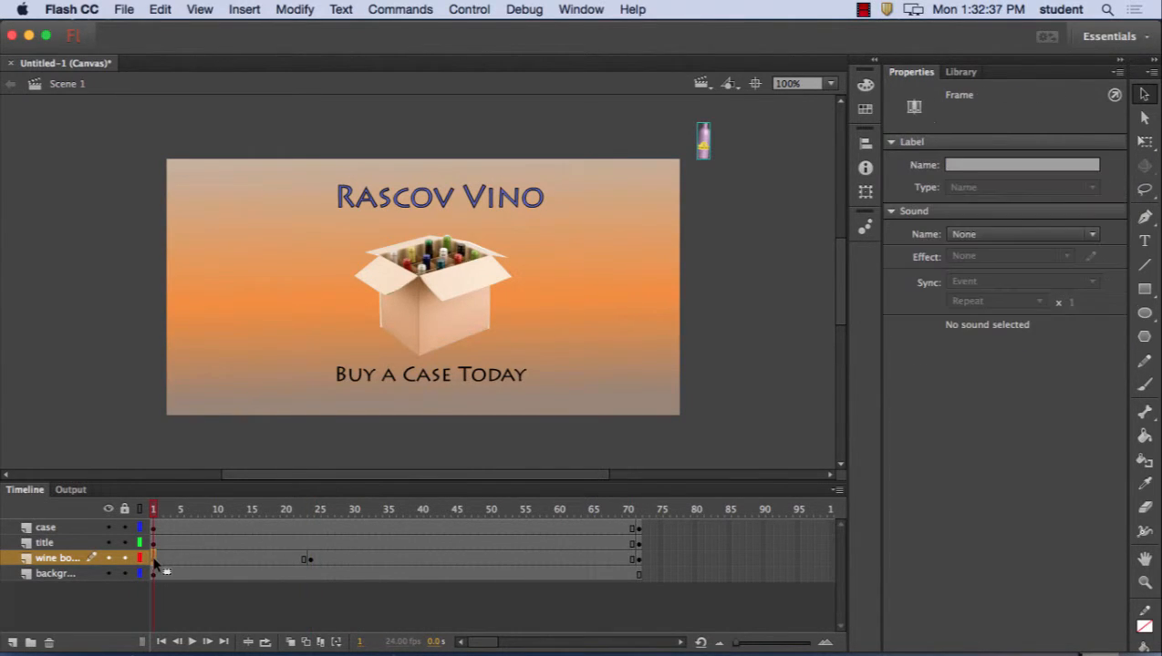
{"action": "left_click", "coordinate": [310, 559]}
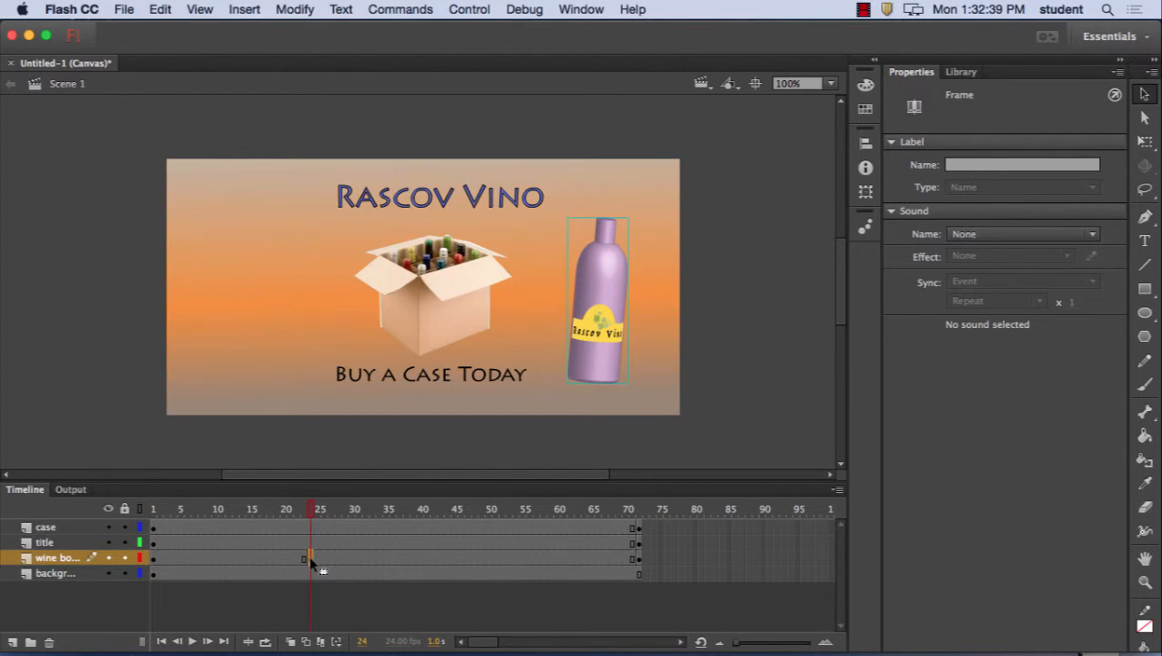
{"action": "left_click", "coordinate": [155, 560]}
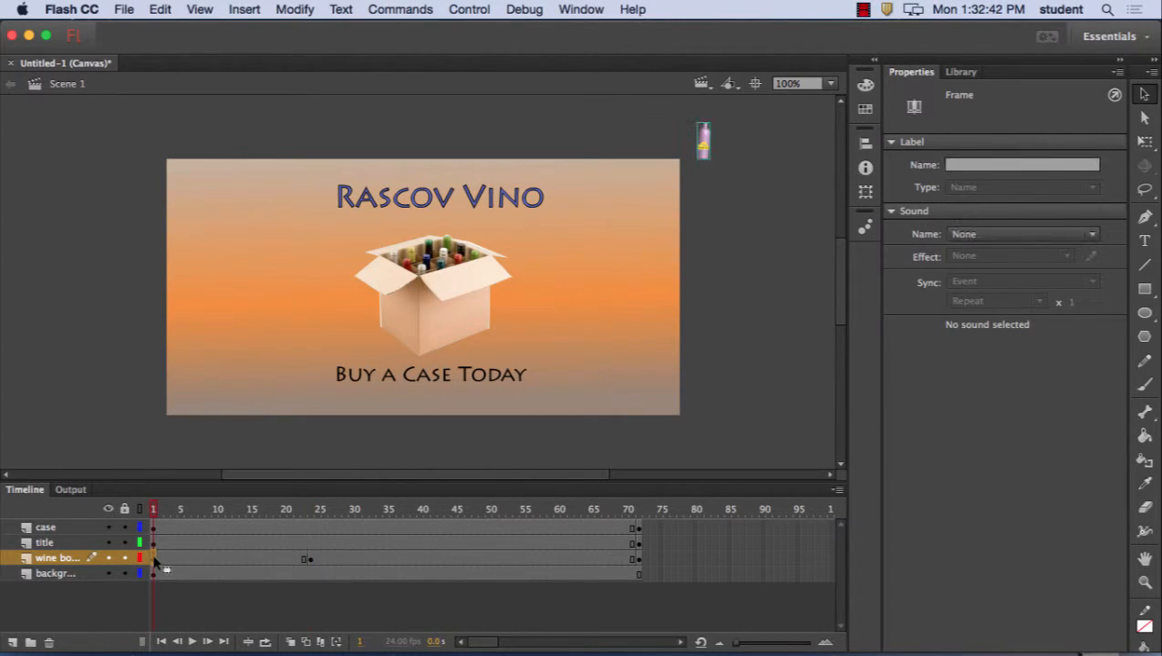
{"action": "left_click", "coordinate": [310, 559]}
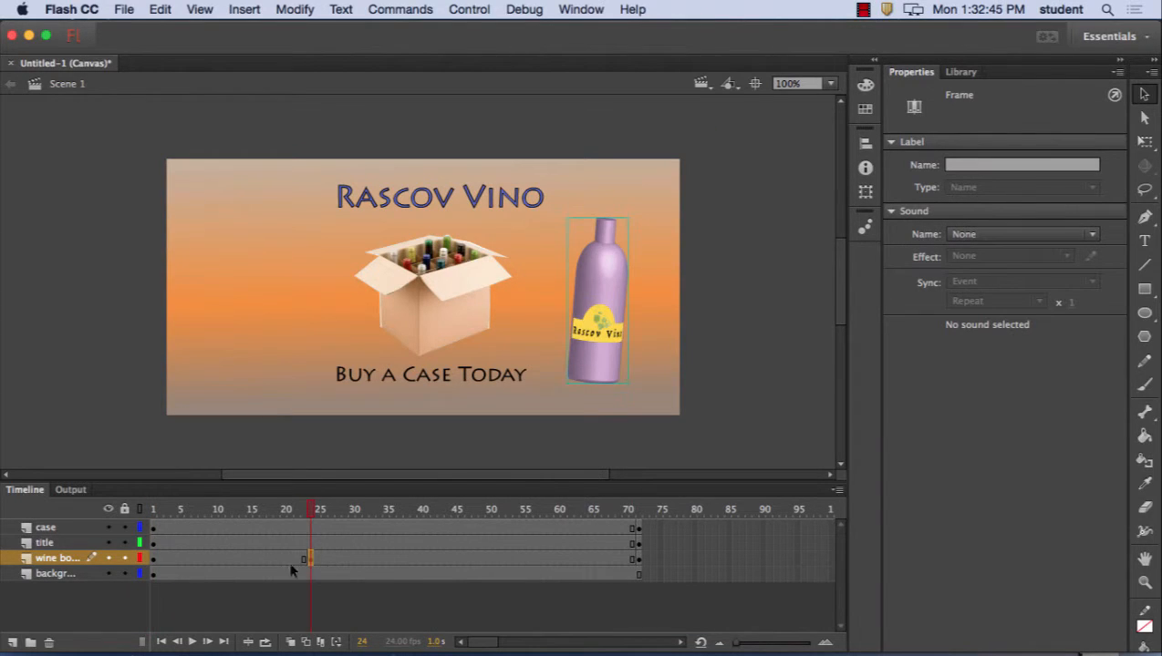
{"action": "left_click", "coordinate": [154, 558]}
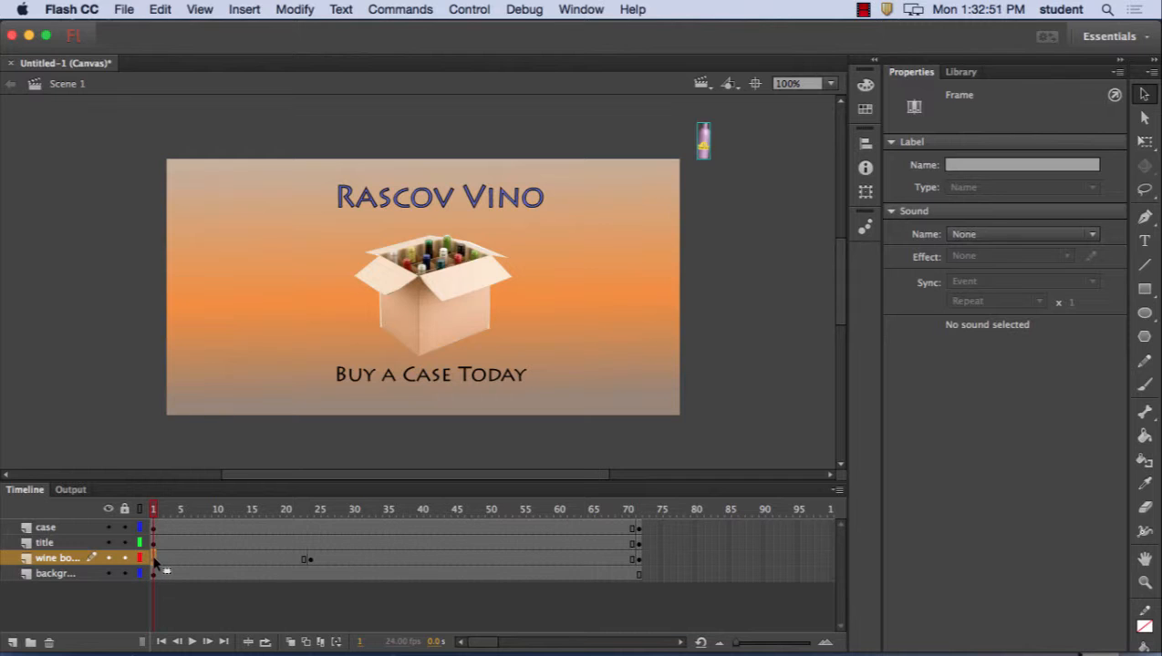
{"action": "right_click", "coordinate": [155, 562]}
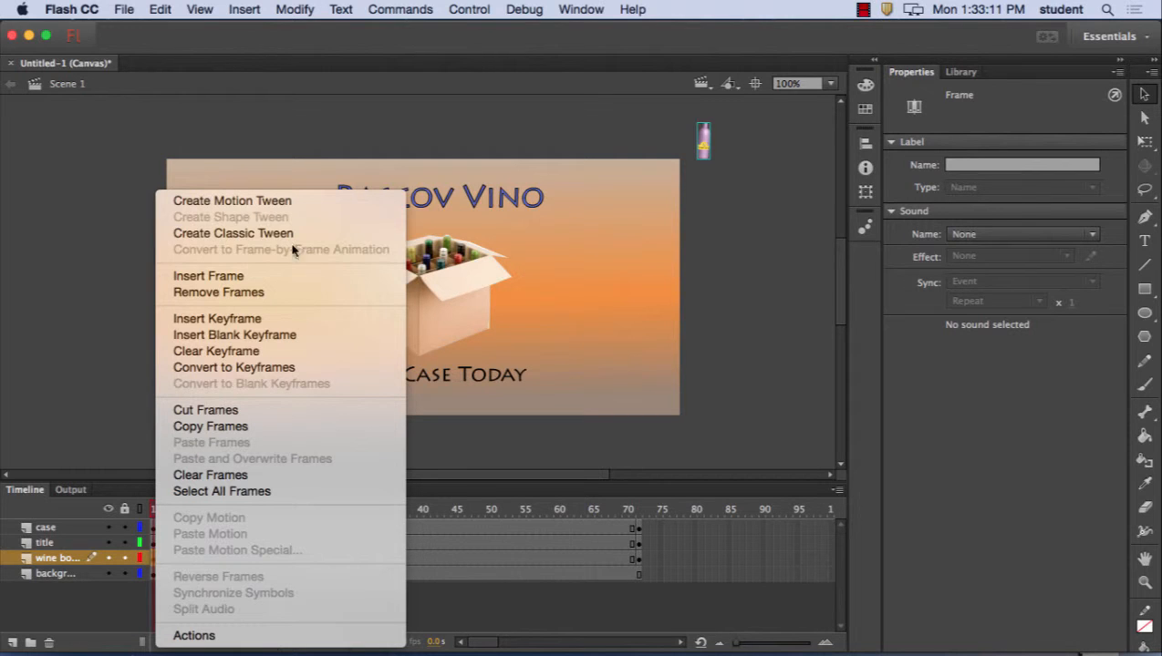
{"action": "left_click", "coordinate": [216, 235]}
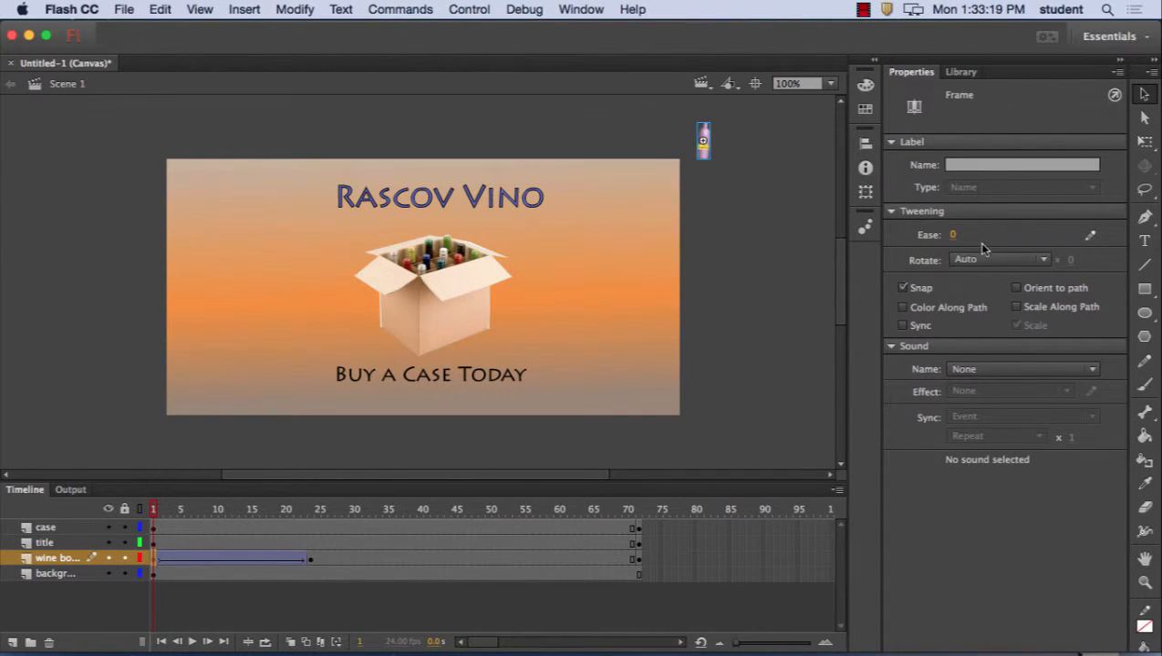
Set the bottle tween to rotate clockwise 3 times with an ease of 6 out, and preview it
{"action": "left_click", "coordinate": [1044, 264]}
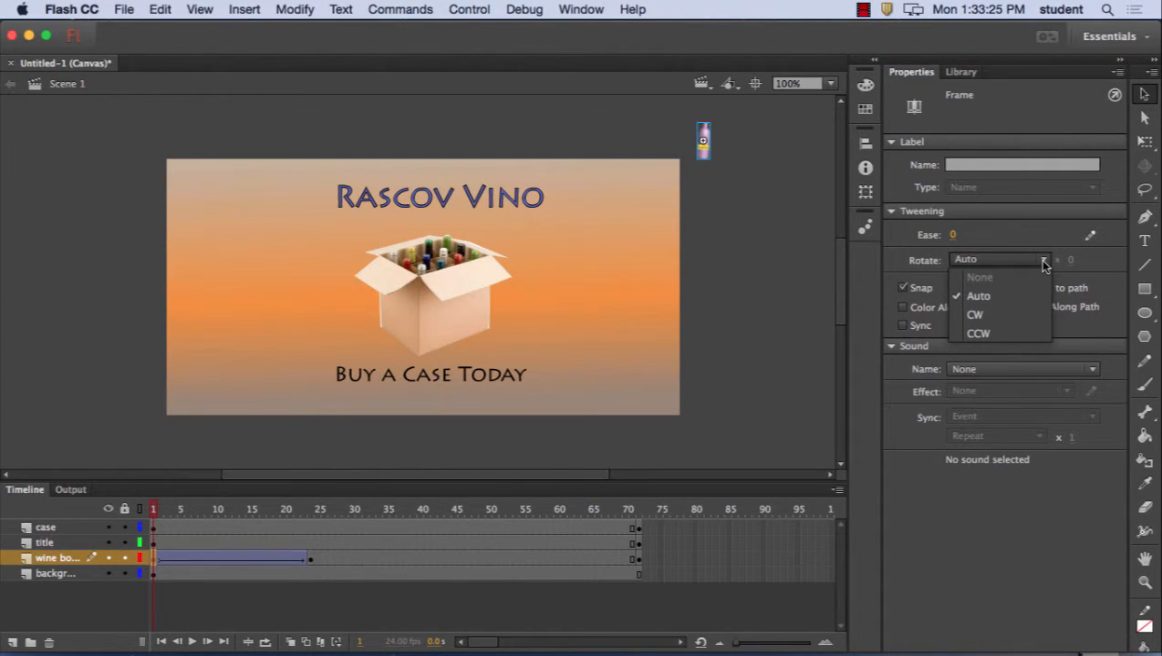
{"action": "left_click", "coordinate": [1032, 321]}
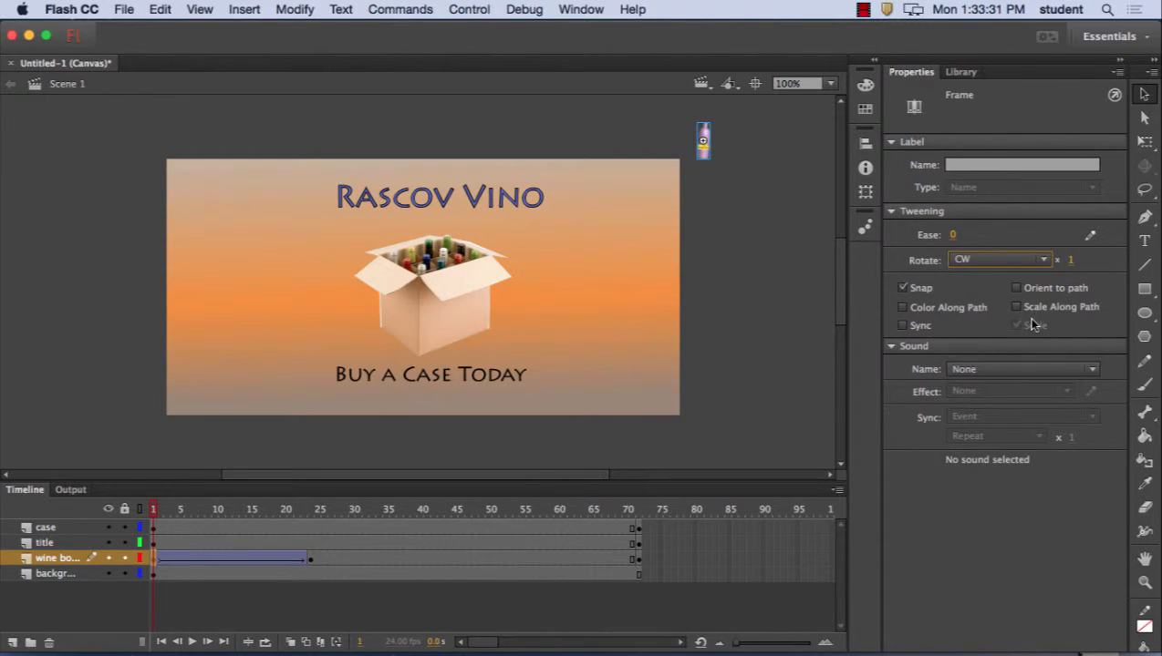
{"action": "left_click", "coordinate": [1071, 261]}
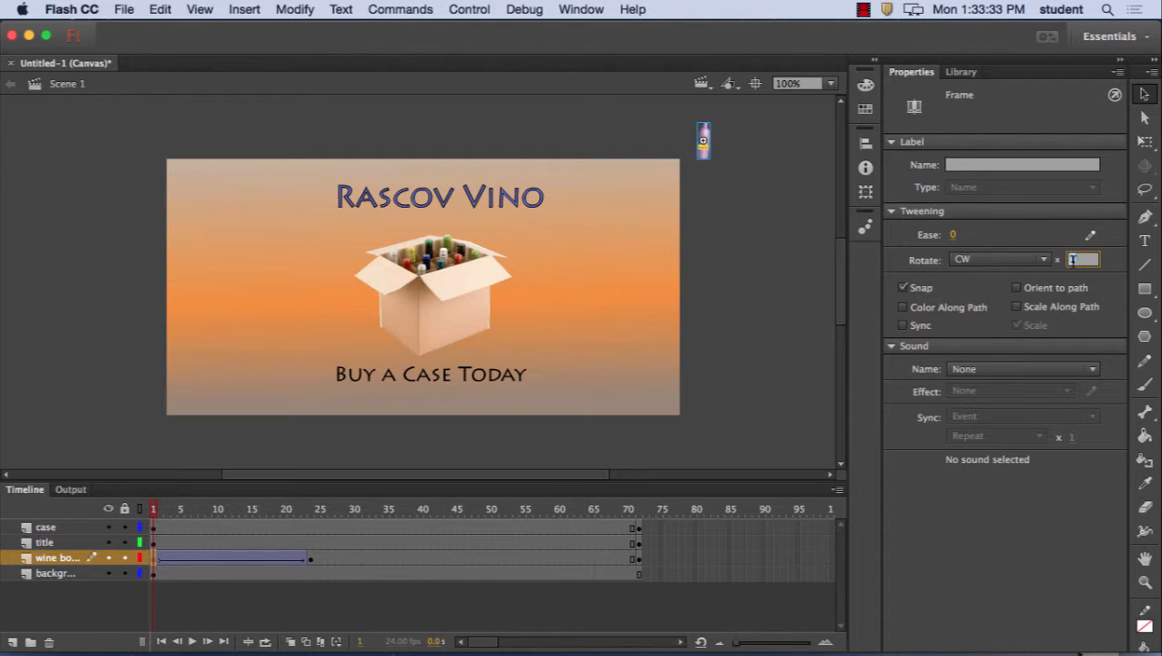
{"action": "type", "text": "2"}
{"action": "type", "text": "3"}
{"action": "mouse_move", "coordinate": [953, 237]}
{"action": "left_mouse_down"}
{"action": "mouse_move", "coordinate": [976, 239]}
{"action": "mouse_move", "coordinate": [964, 239]}
{"action": "left_mouse_up"}
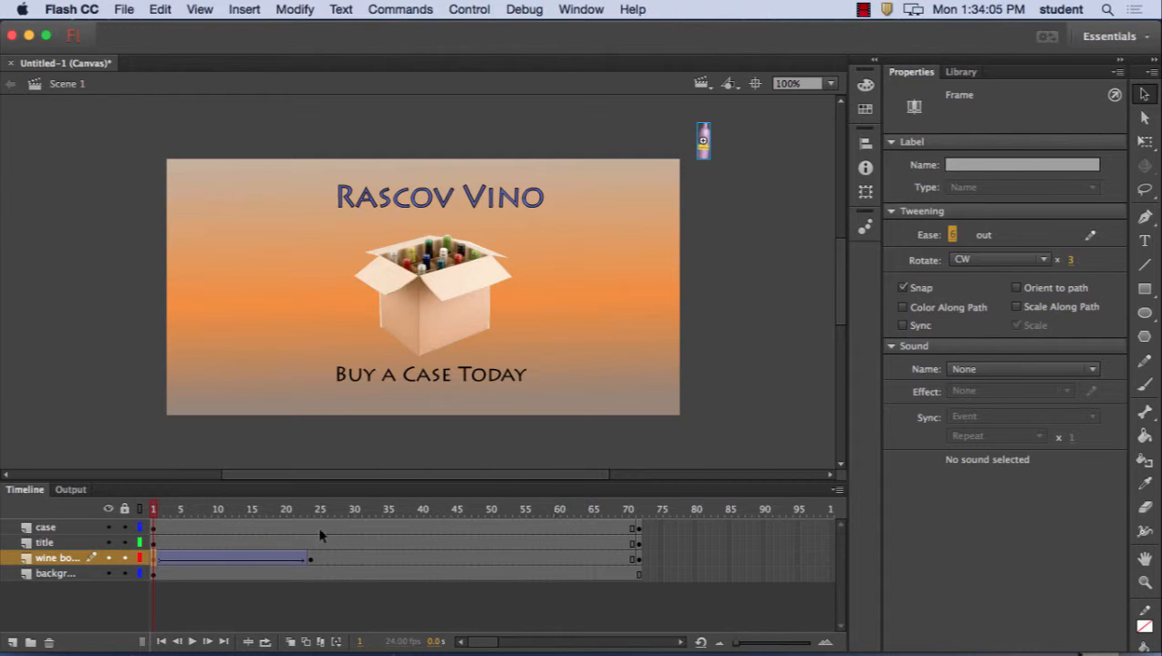
{"action": "mouse_move", "coordinate": [153, 509]}
{"action": "left_mouse_down"}
{"action": "mouse_move", "coordinate": [316, 501]}
{"action": "mouse_move", "coordinate": [303, 493]}
{"action": "mouse_move", "coordinate": [298, 507]}
{"action": "mouse_move", "coordinate": [311, 510]}
{"action": "mouse_move", "coordinate": [151, 509]}
{"action": "left_mouse_up"}
Enable Scale Along Path for the bottle tween starting at frame 1, and preview the motion
{"action": "left_click", "coordinate": [154, 559]}
{"action": "left_click", "coordinate": [1027, 309]}
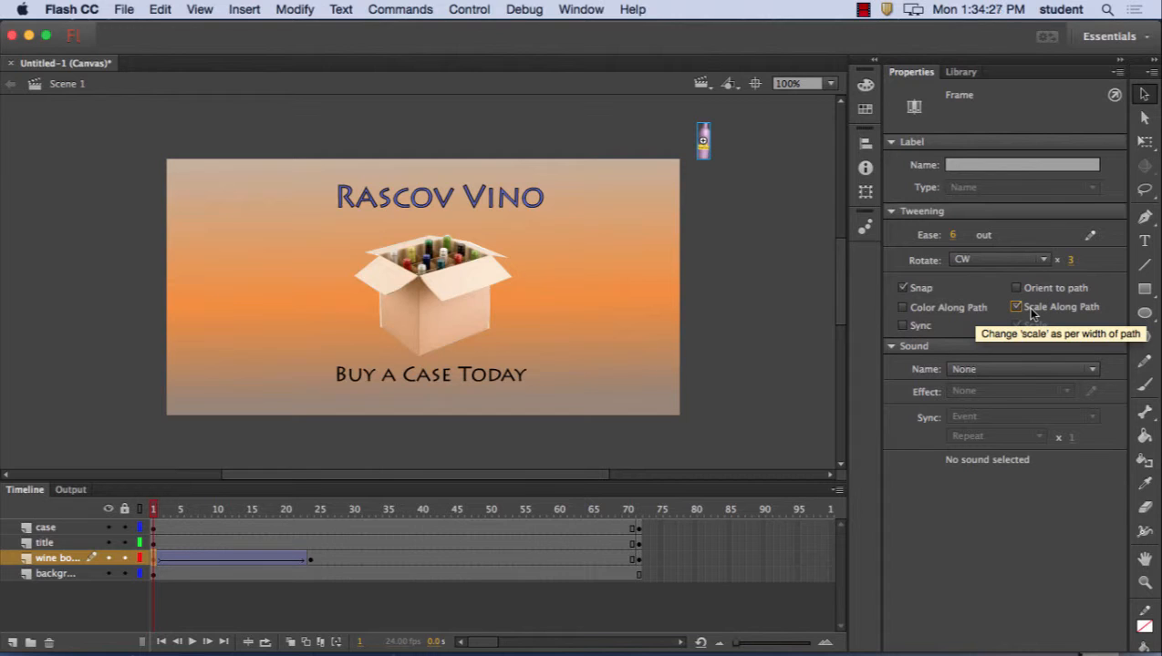
{"action": "mouse_move", "coordinate": [152, 509]}
{"action": "left_mouse_down"}
{"action": "mouse_move", "coordinate": [344, 507]}
{"action": "mouse_move", "coordinate": [153, 507]}
{"action": "left_mouse_up"}
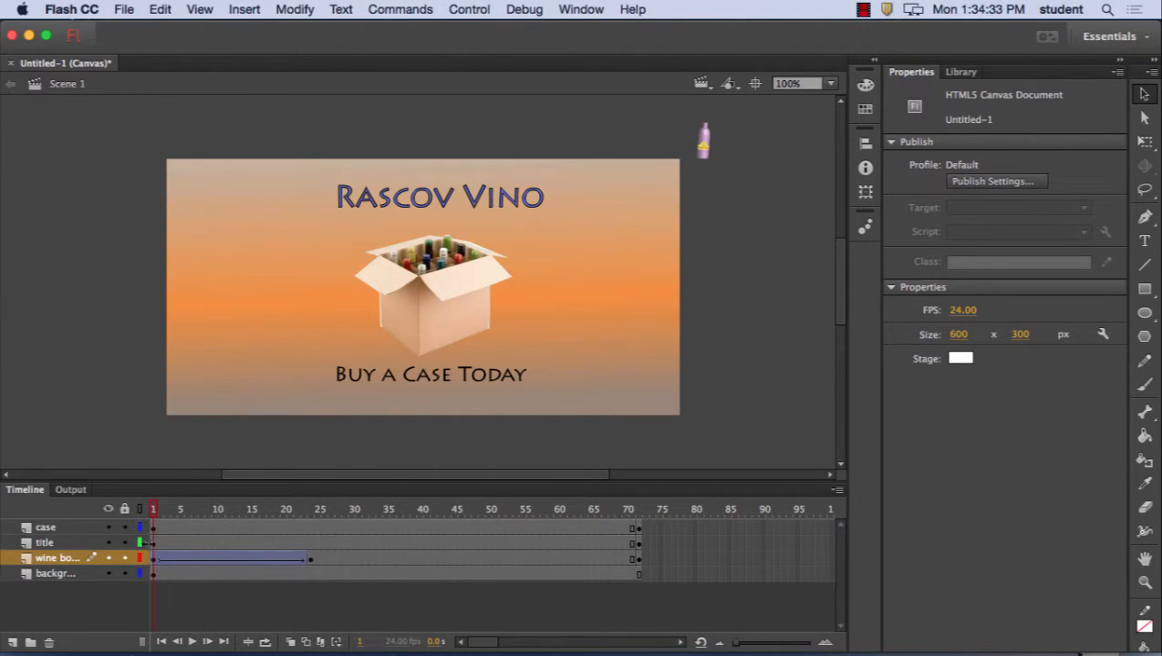
Lower the ease value of the bottle tween and scrub through the animation to check it
{"action": "left_click", "coordinate": [154, 558]}
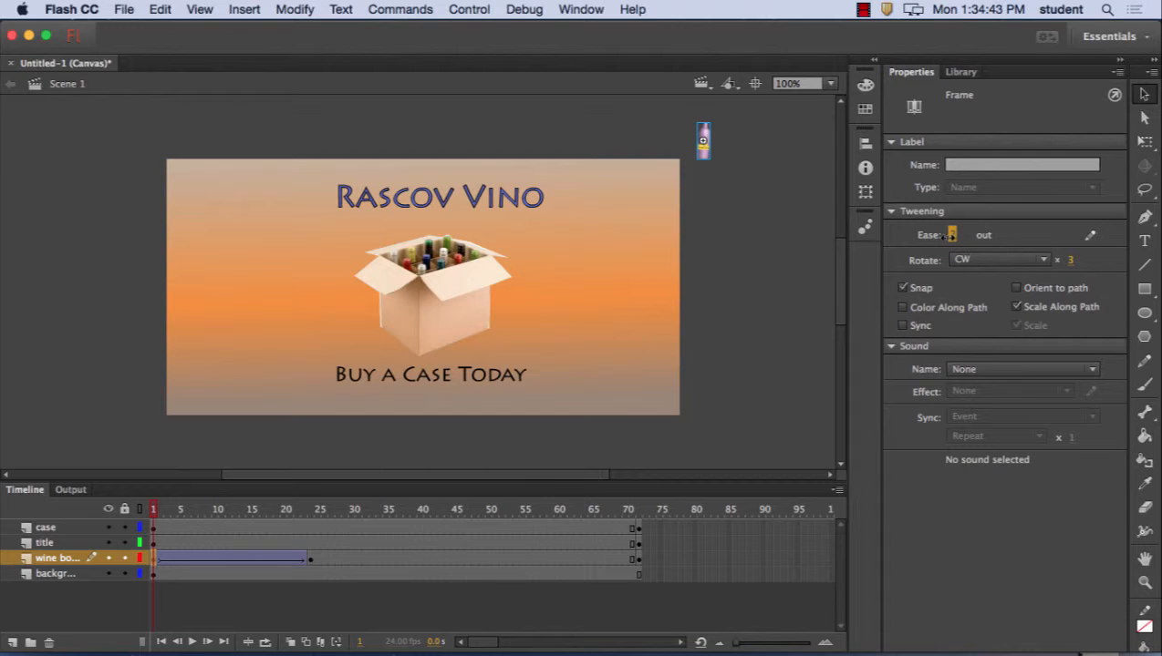
{"action": "left_click_drag", "start_coordinate": [948, 236], "coordinate": [937, 236]}
{"action": "mouse_move", "coordinate": [154, 513]}
{"action": "left_mouse_down"}
{"action": "mouse_move", "coordinate": [315, 507]}
{"action": "mouse_move", "coordinate": [153, 508]}
{"action": "left_mouse_up"}
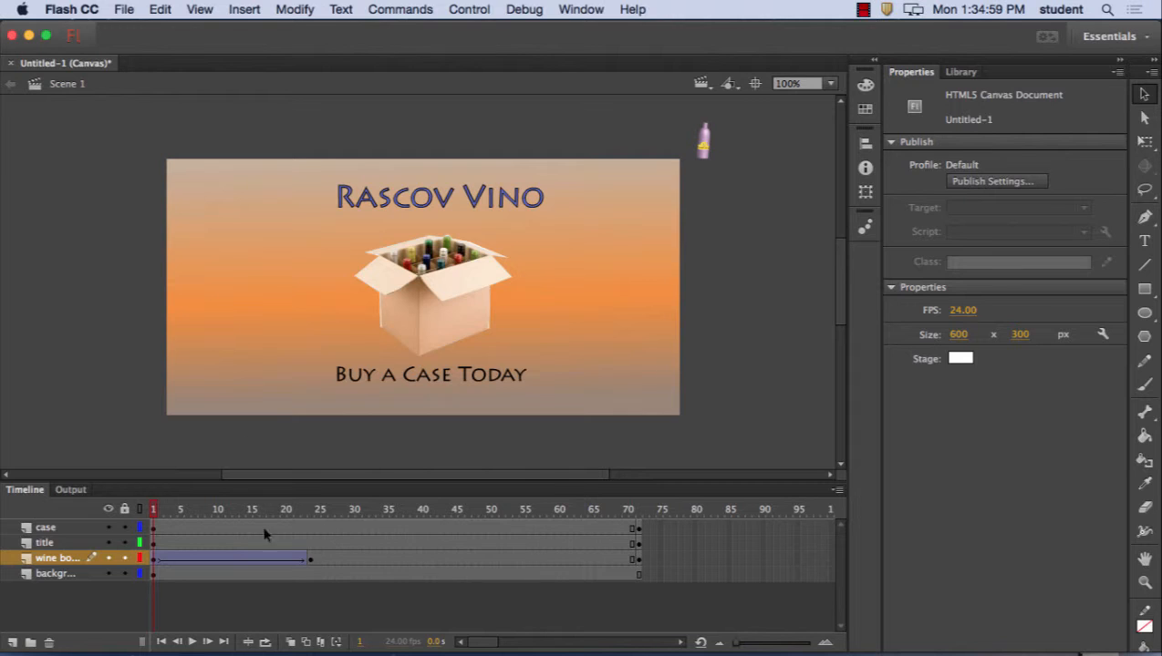
Move the title layer's first keyframe to frame 24 and insert another keyframe at frame 41
{"action": "left_click", "coordinate": [155, 543]}
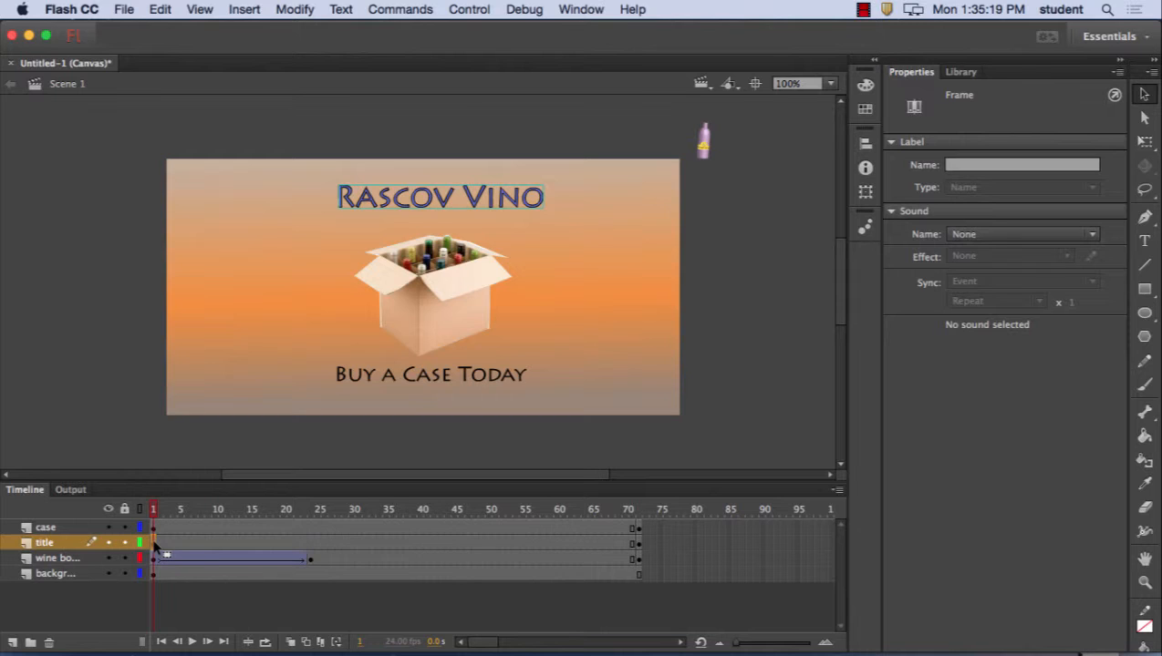
{"action": "left_click_drag", "start_coordinate": [155, 544], "coordinate": [310, 545]}
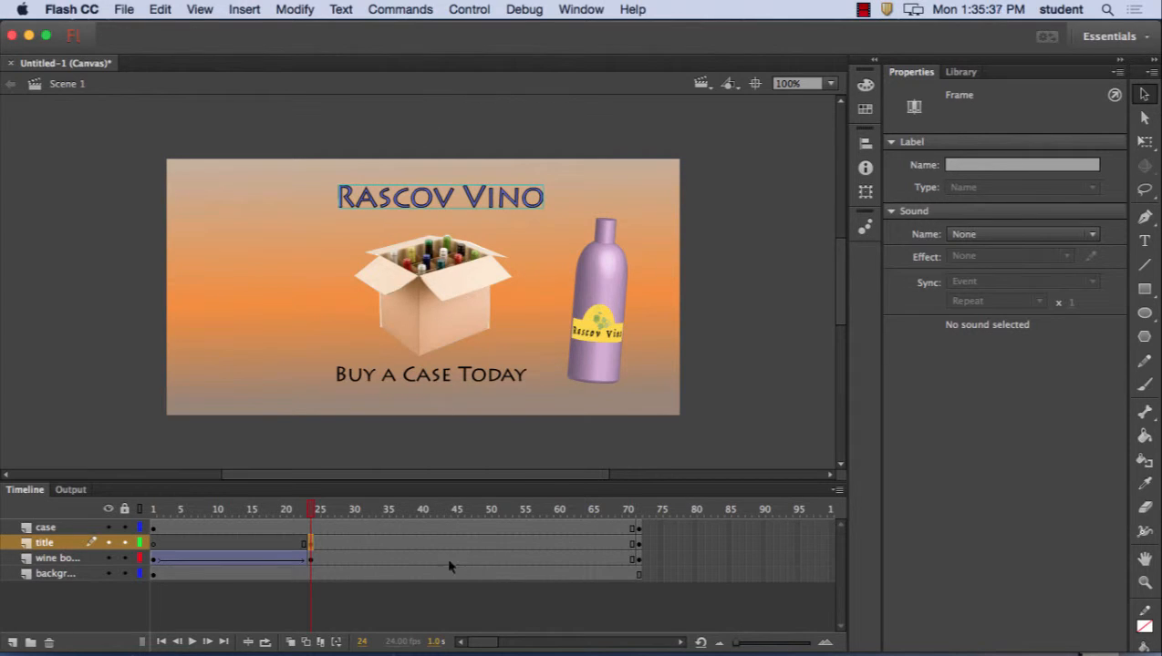
{"action": "left_click", "coordinate": [427, 543]}
{"action": "key", "text": "F6"}
Place the title just above the stage on frame 24 at about Y -36, and create a classic tween to frame 41
{"action": "left_click", "coordinate": [311, 545]}
{"action": "left_click_drag", "start_coordinate": [437, 200], "coordinate": [442, 146]}
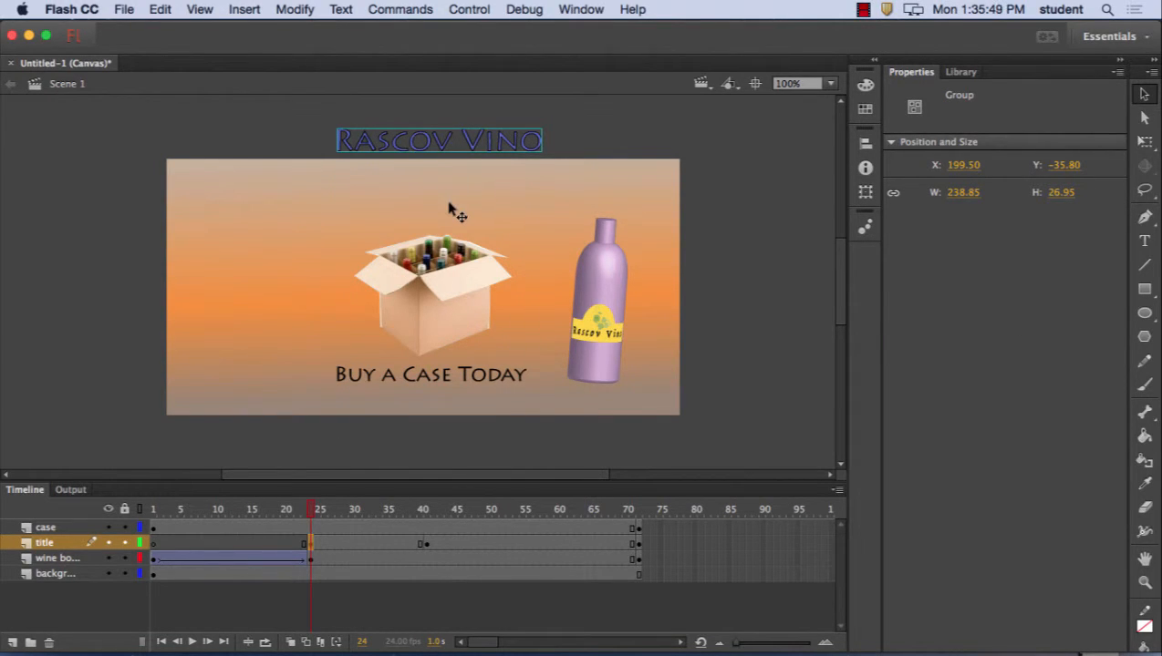
{"action": "right_click", "coordinate": [310, 544]}
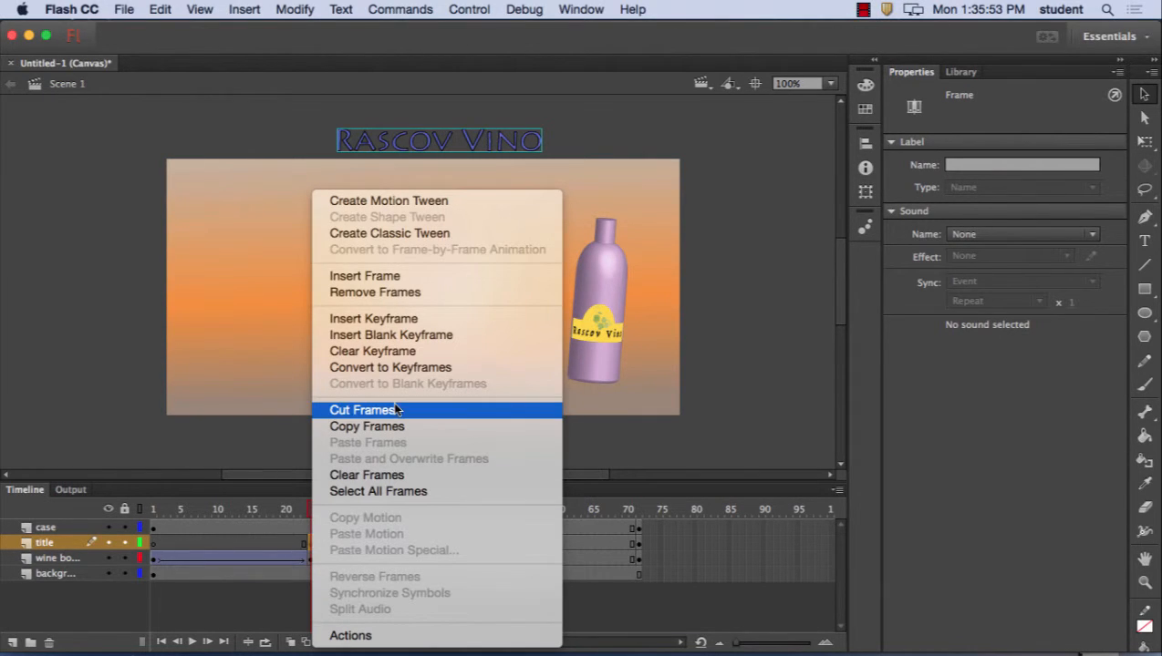
{"action": "left_click", "coordinate": [432, 233]}
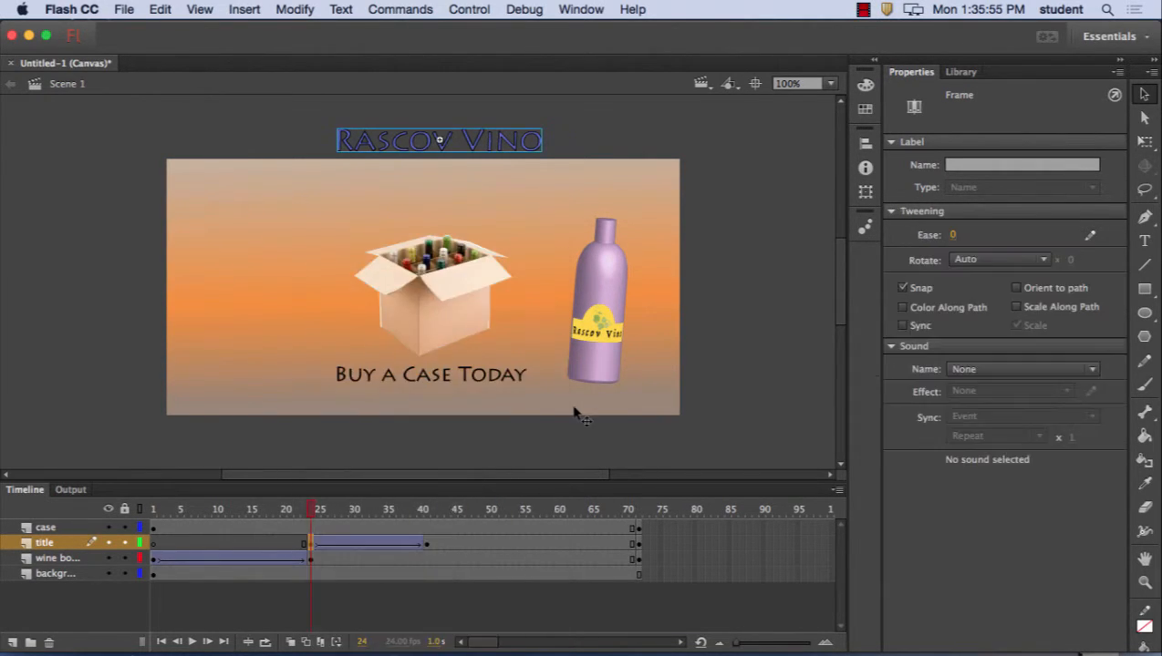
{"action": "left_click_drag", "start_coordinate": [312, 510], "coordinate": [434, 523]}
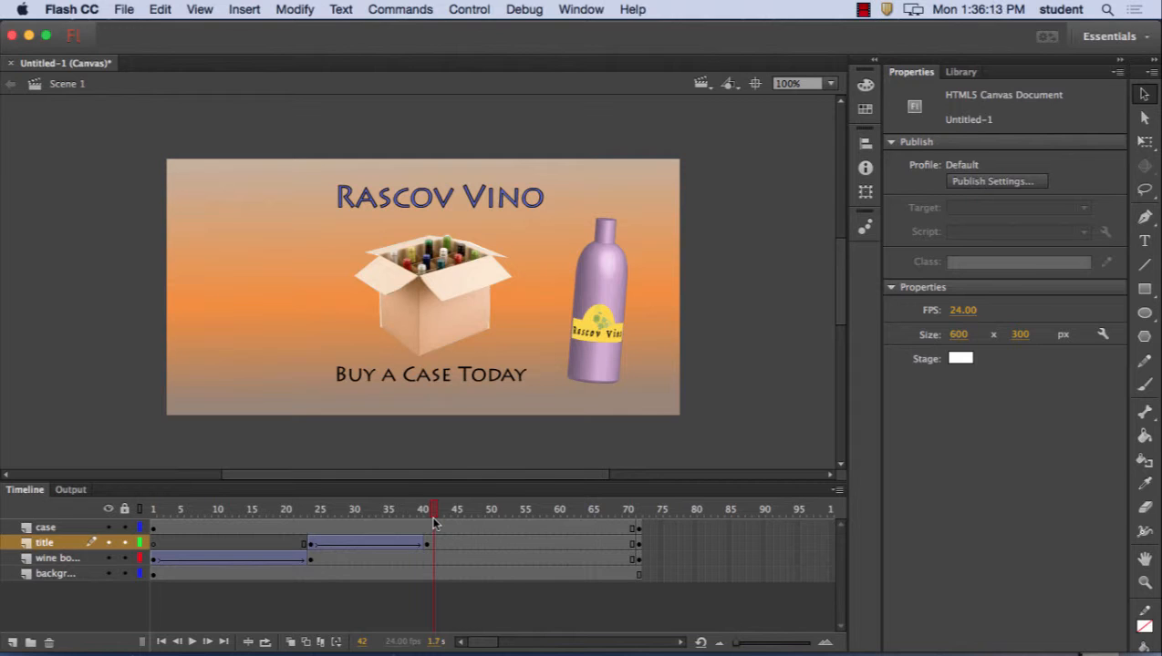
{"action": "left_click", "coordinate": [428, 511]}
{"action": "left_click_drag", "start_coordinate": [427, 510], "coordinate": [398, 512]}
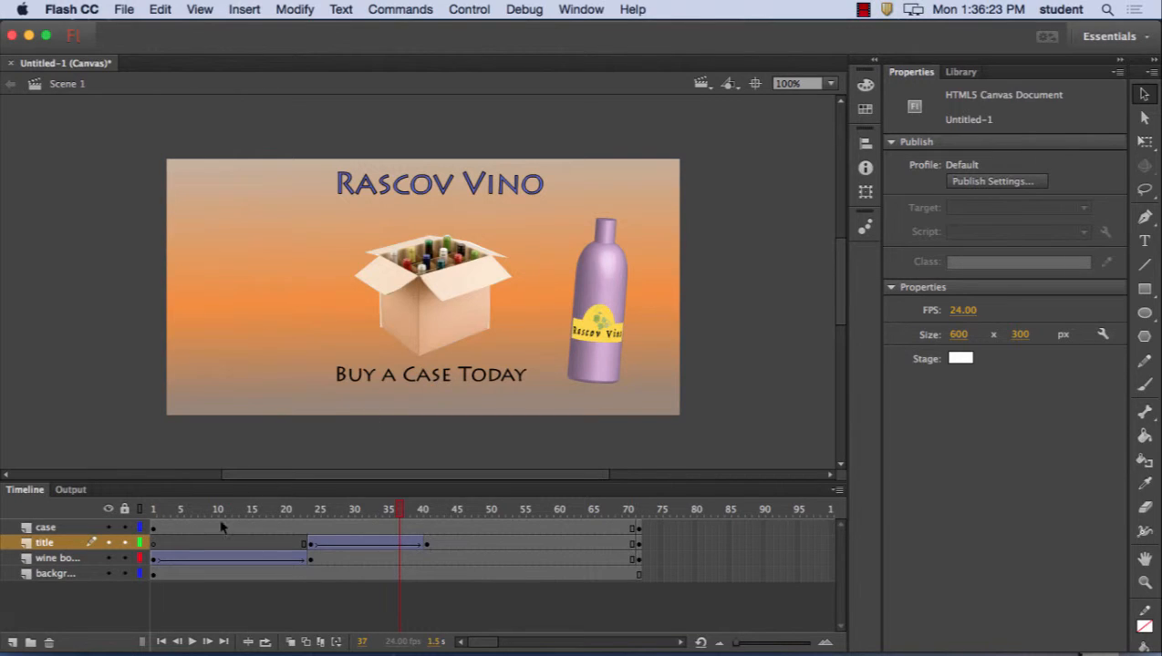
Move the case layer's first keyframe to frame 34 and insert another keyframe at frame 51
{"action": "left_click", "coordinate": [154, 527]}
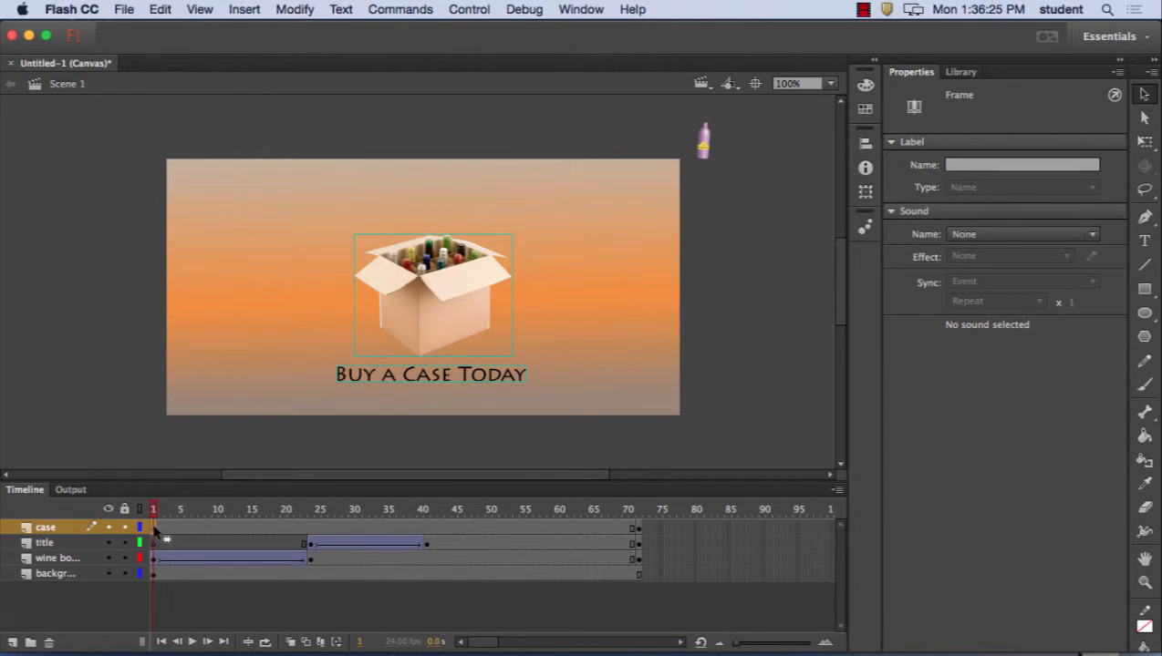
{"action": "left_click_drag", "start_coordinate": [154, 529], "coordinate": [420, 511]}
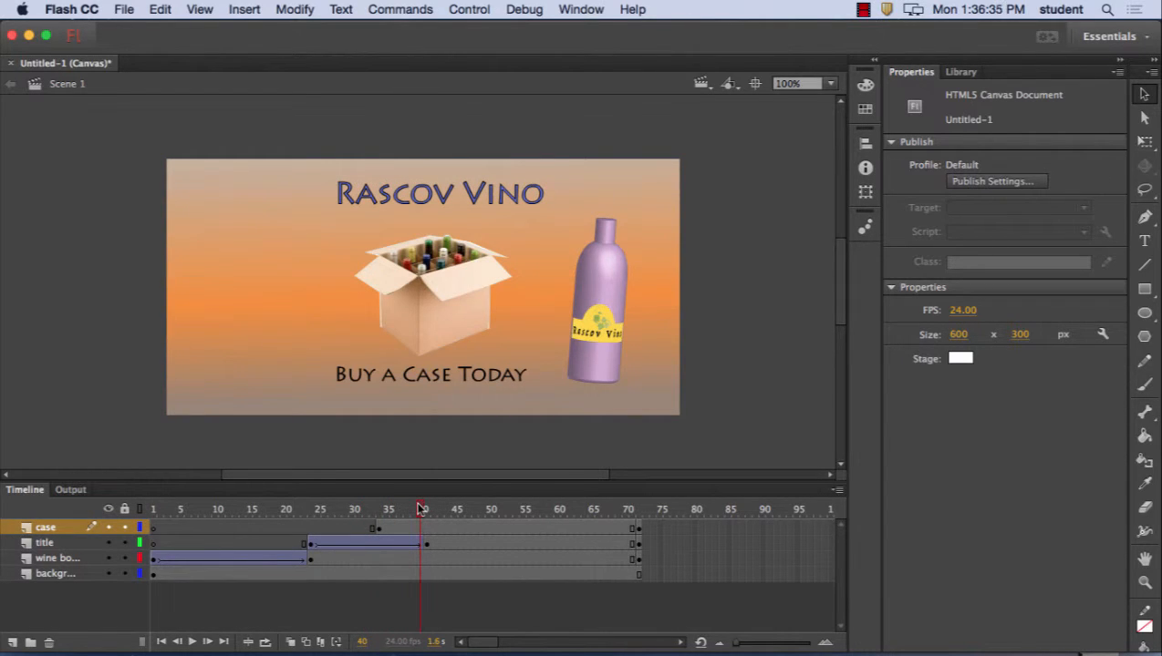
{"action": "left_click_drag", "start_coordinate": [420, 509], "coordinate": [489, 509]}
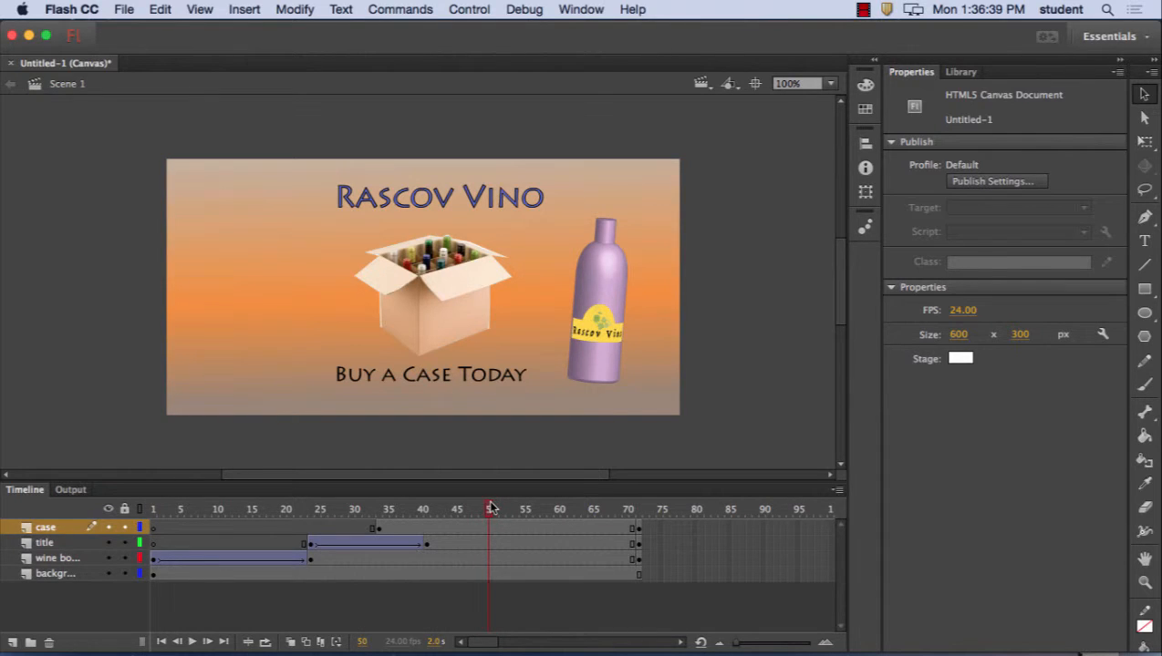
{"action": "left_click", "coordinate": [494, 529]}
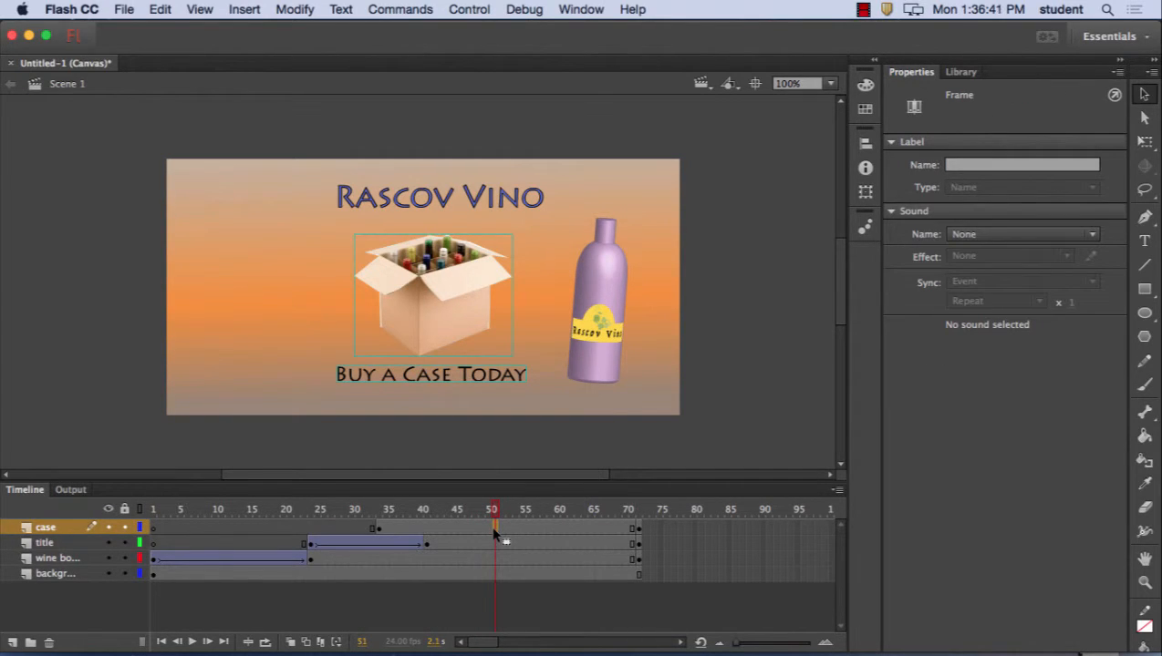
{"action": "key", "text": "F6"}
Detach and enlarge the Properties panel, select the case artwork on frame 34, and move the floating panel aside
{"action": "left_click", "coordinate": [382, 530]}
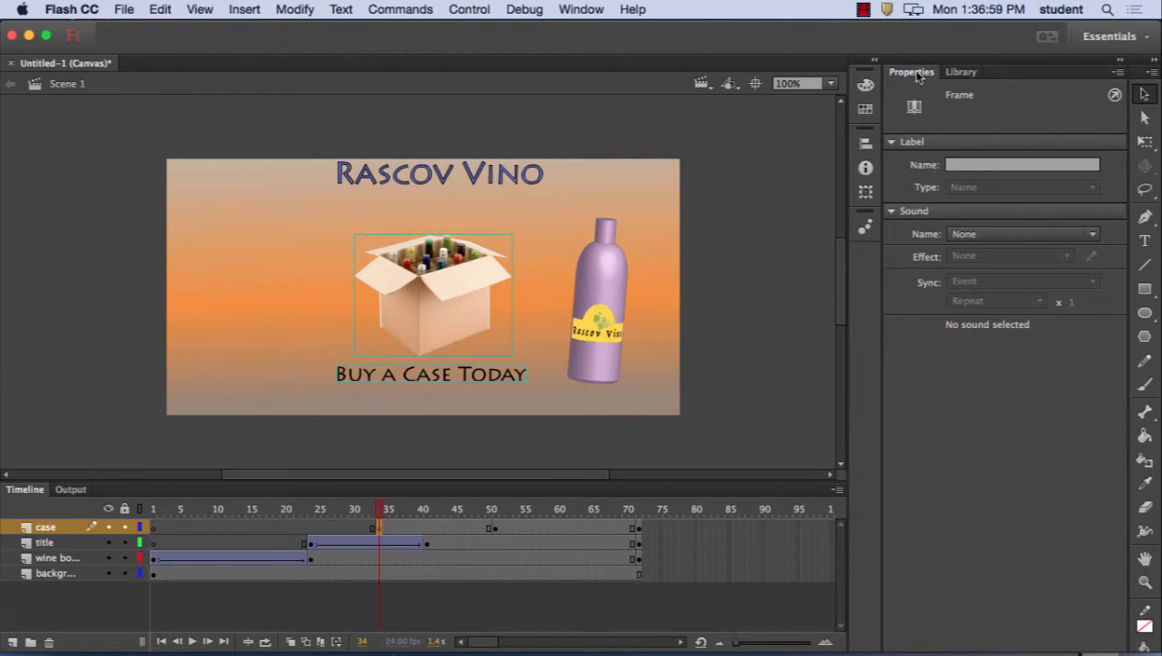
{"action": "left_click_drag", "start_coordinate": [911, 71], "coordinate": [738, 110]}
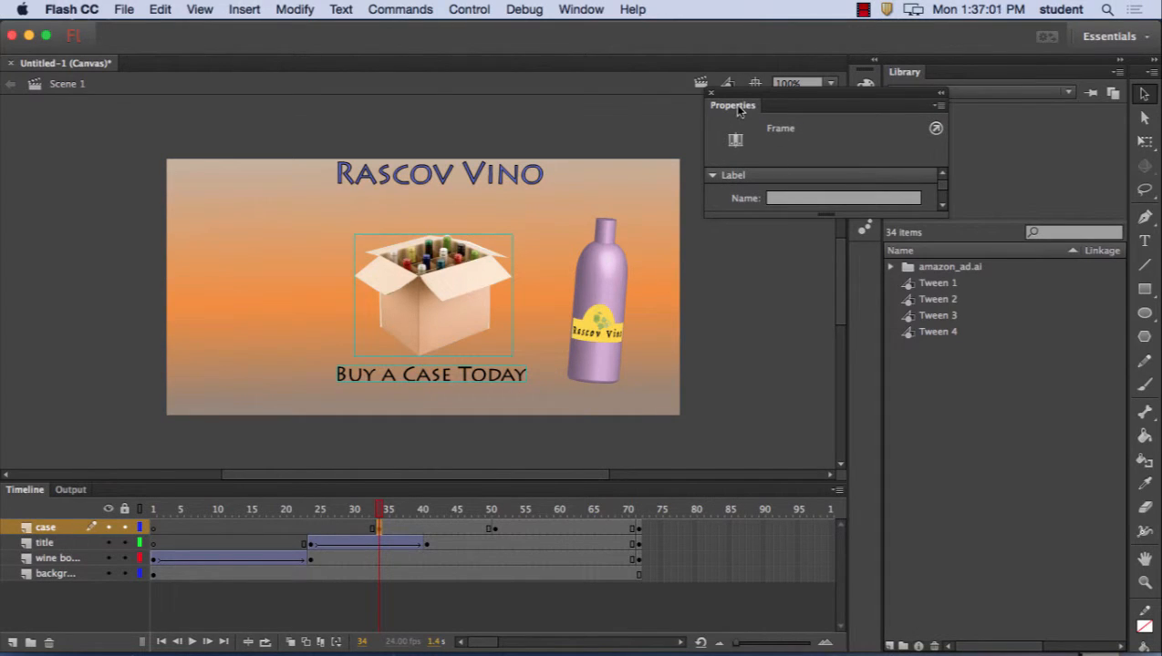
{"action": "left_click_drag", "start_coordinate": [946, 215], "coordinate": [1040, 443]}
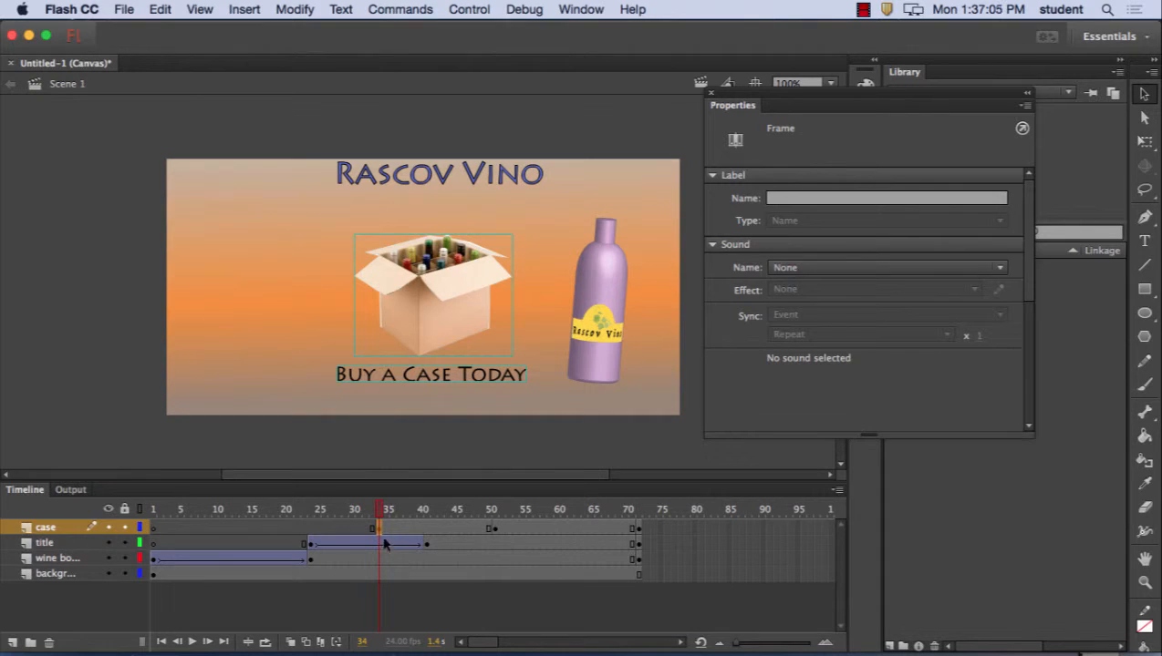
{"action": "left_click", "coordinate": [425, 296]}
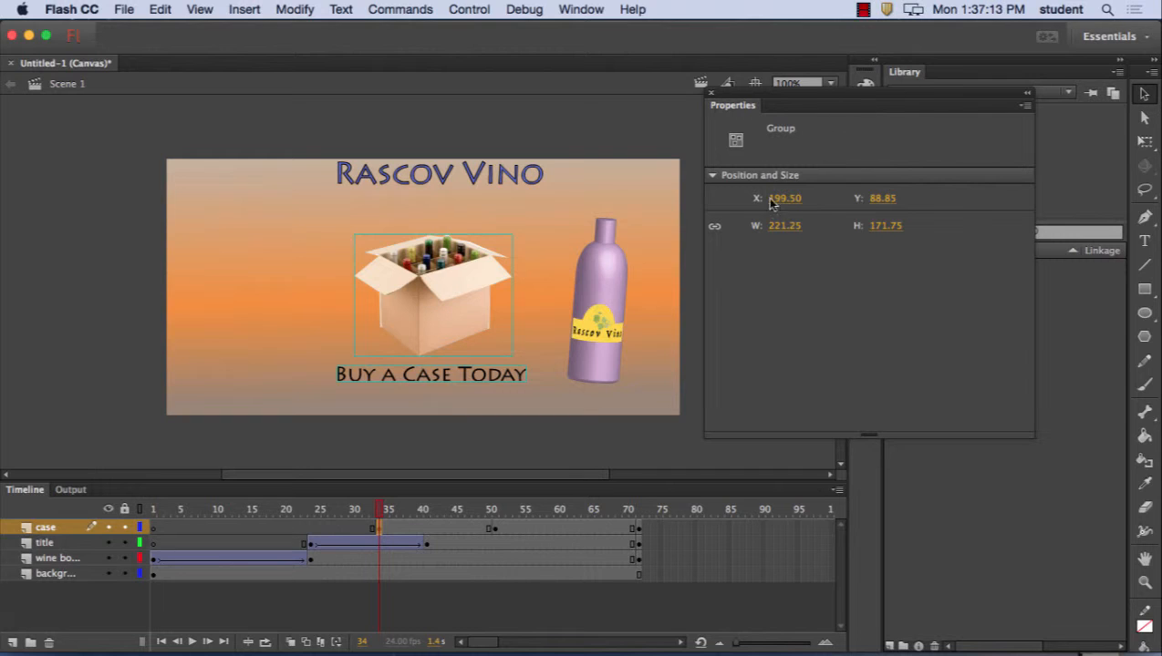
{"action": "left_click_drag", "start_coordinate": [840, 106], "coordinate": [1045, 168]}
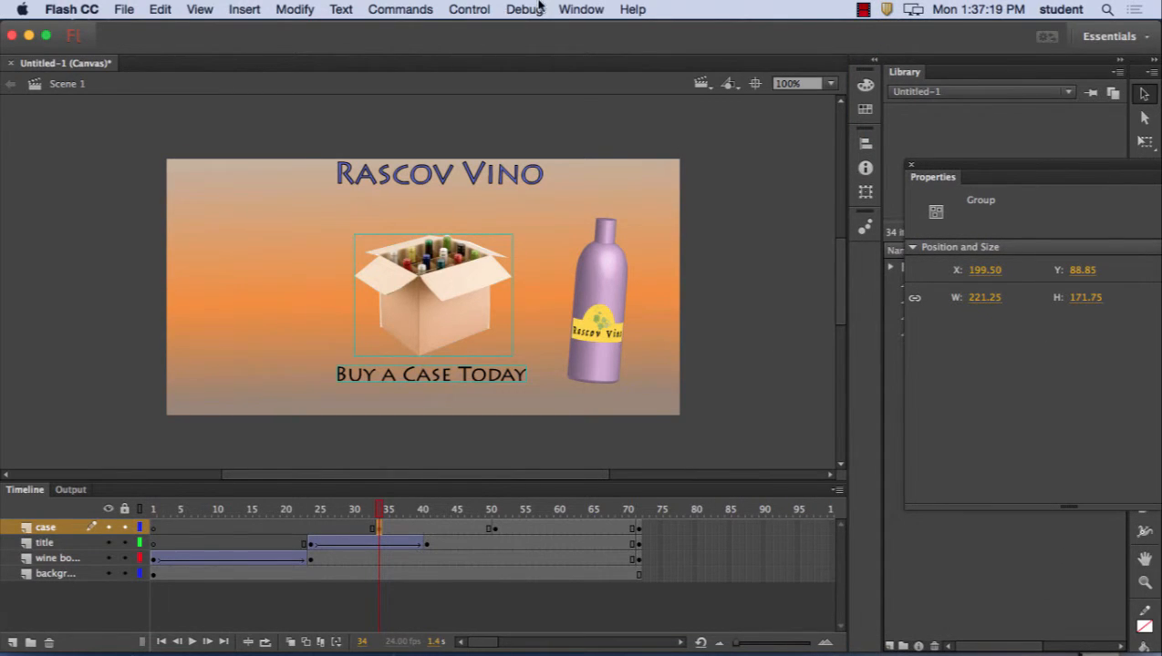
Try to display the Tools panel
{"action": "left_click", "coordinate": [608, 7]}
{"action": "mouse_move", "coordinate": [588, 10]}
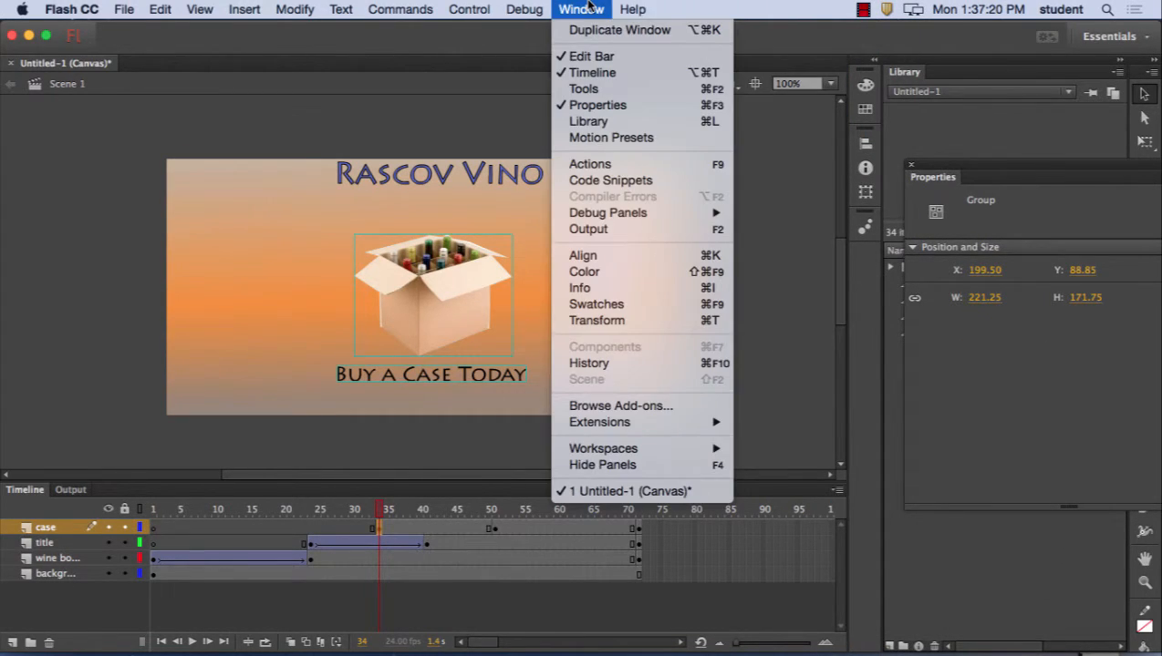
{"action": "left_click", "coordinate": [585, 89]}
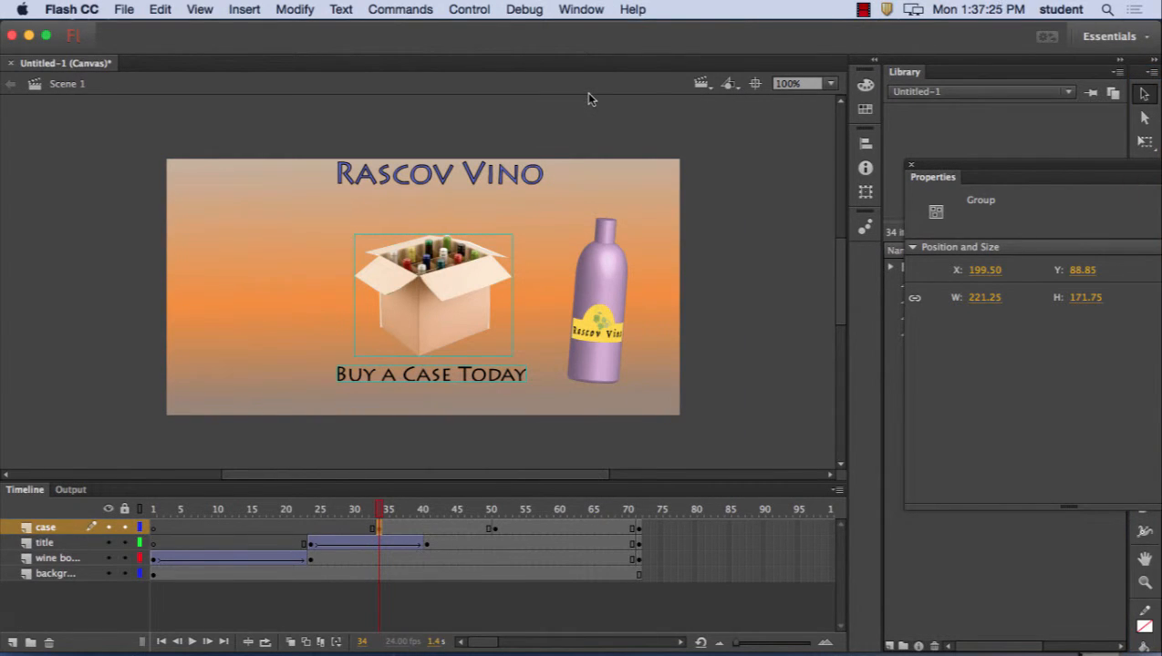
Convert the case artwork on frame 34 to a movie clip symbol with the default name Symbol 1
{"action": "mouse_move", "coordinate": [1021, 171]}
{"action": "left_mouse_down"}
{"action": "mouse_move", "coordinate": [755, 386]}
{"action": "mouse_move", "coordinate": [840, 242]}
{"action": "mouse_move", "coordinate": [832, 190]}
{"action": "mouse_move", "coordinate": [772, 179]}
{"action": "mouse_move", "coordinate": [767, 200]}
{"action": "mouse_move", "coordinate": [1048, 198]}
{"action": "mouse_move", "coordinate": [1024, 176]}
{"action": "left_mouse_up"}
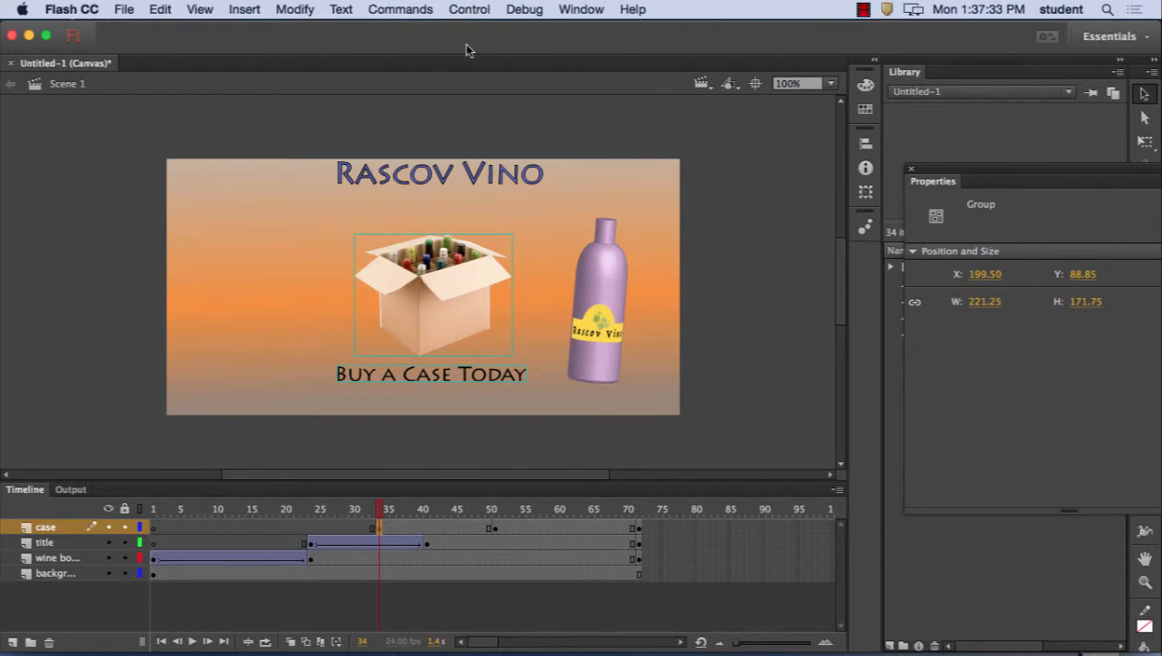
{"action": "left_click", "coordinate": [296, 9]}
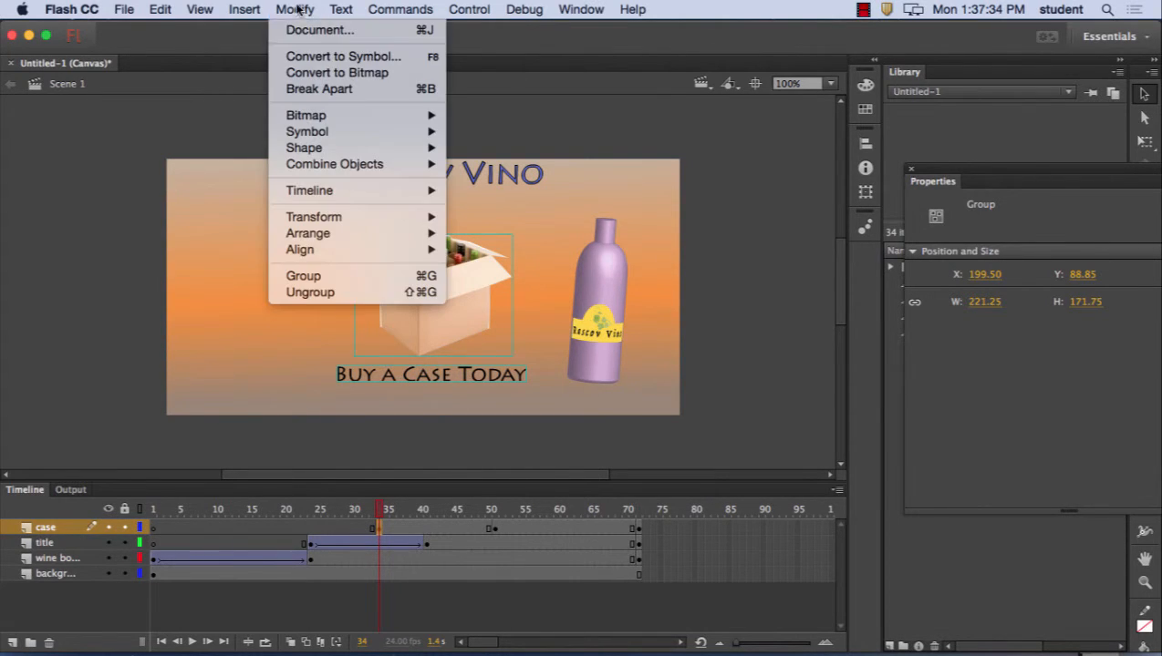
{"action": "left_click", "coordinate": [343, 55]}
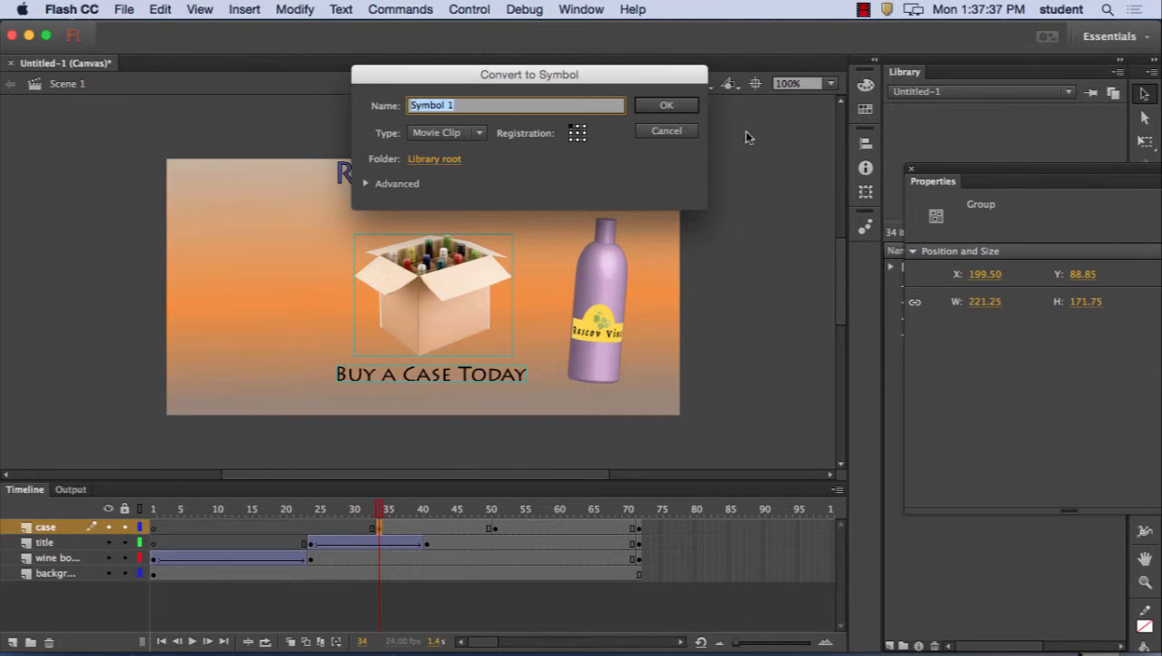
{"action": "left_click", "coordinate": [660, 105]}
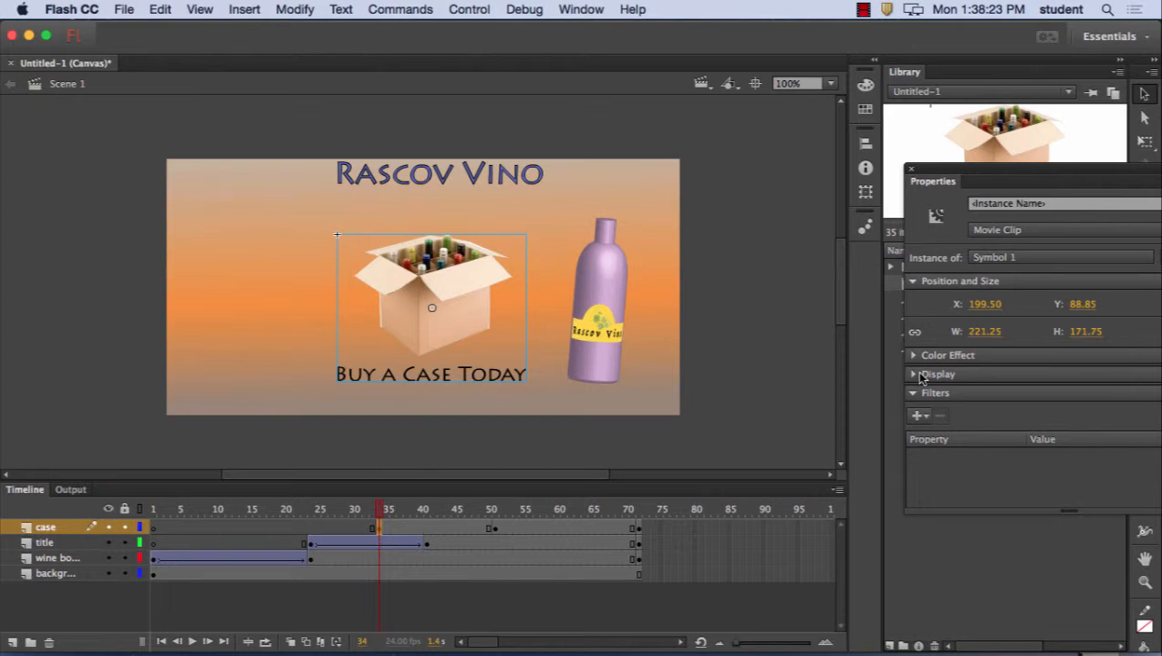
Remove all of the case layer's frames after the keyframe on frame 34, from frame 35 onward
{"action": "left_click", "coordinate": [496, 529]}
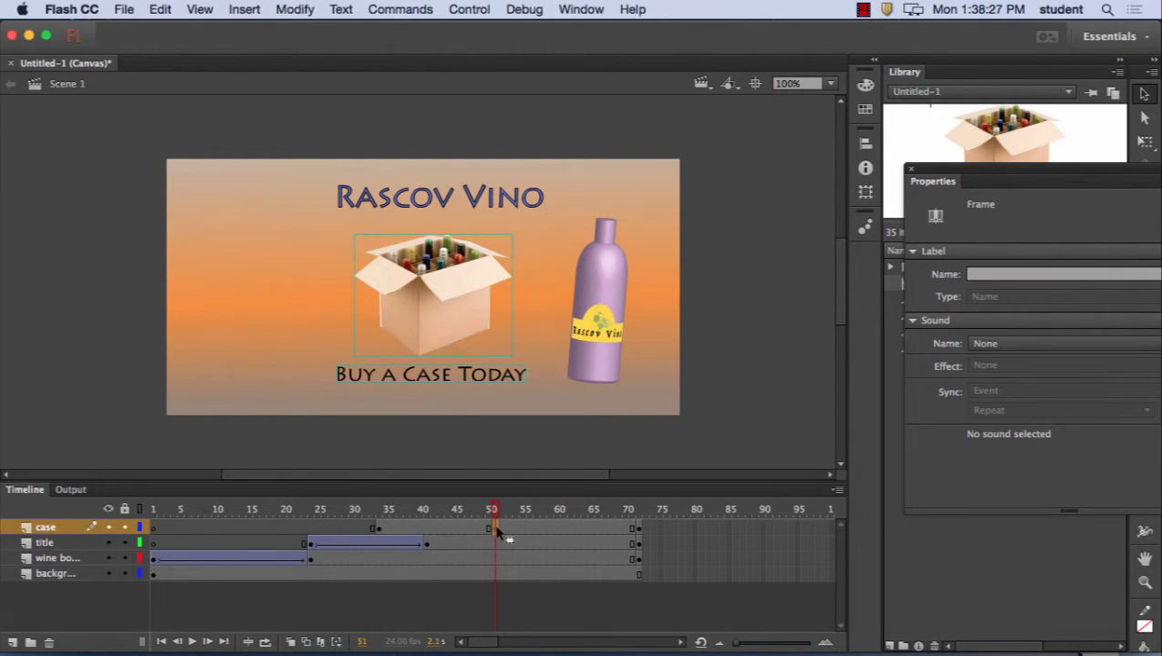
{"action": "left_click", "coordinate": [380, 530]}
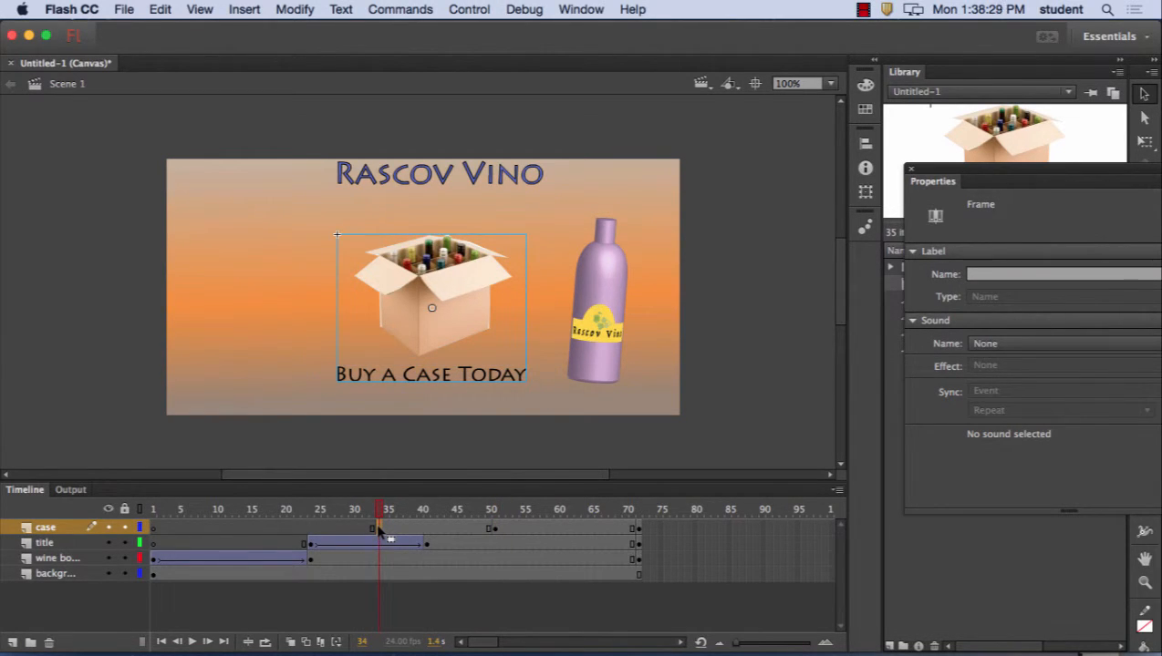
{"action": "left_click_drag", "start_coordinate": [716, 528], "coordinate": [384, 527]}
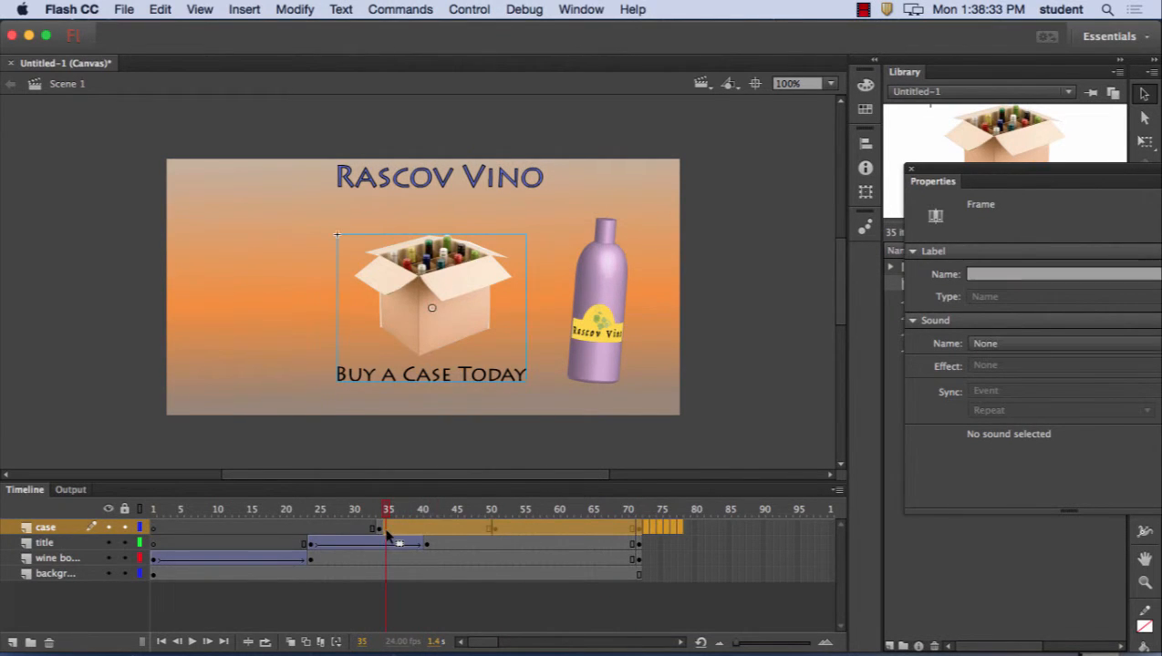
{"action": "right_click", "coordinate": [384, 528]}
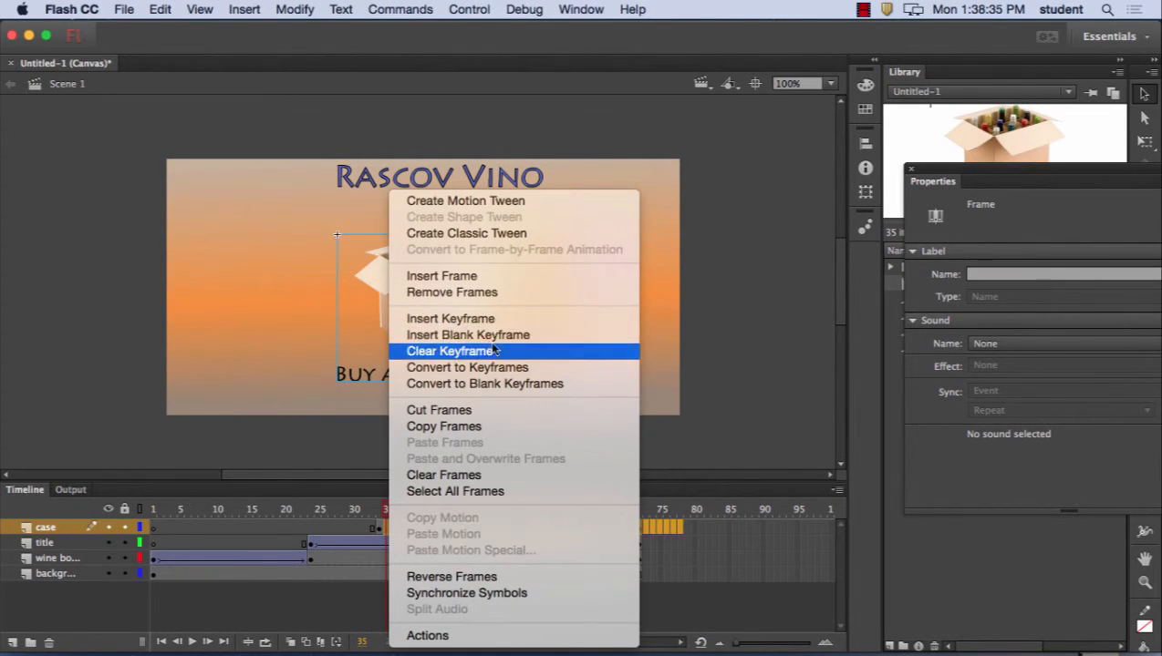
{"action": "left_click", "coordinate": [497, 293]}
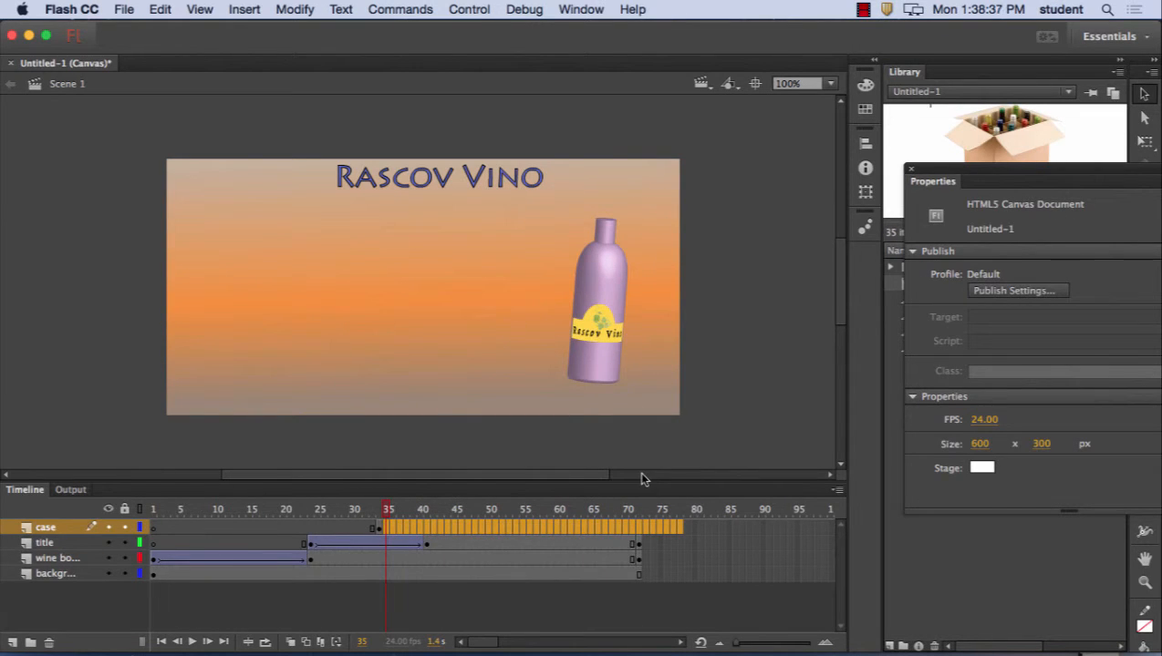
{"action": "left_click", "coordinate": [475, 527]}
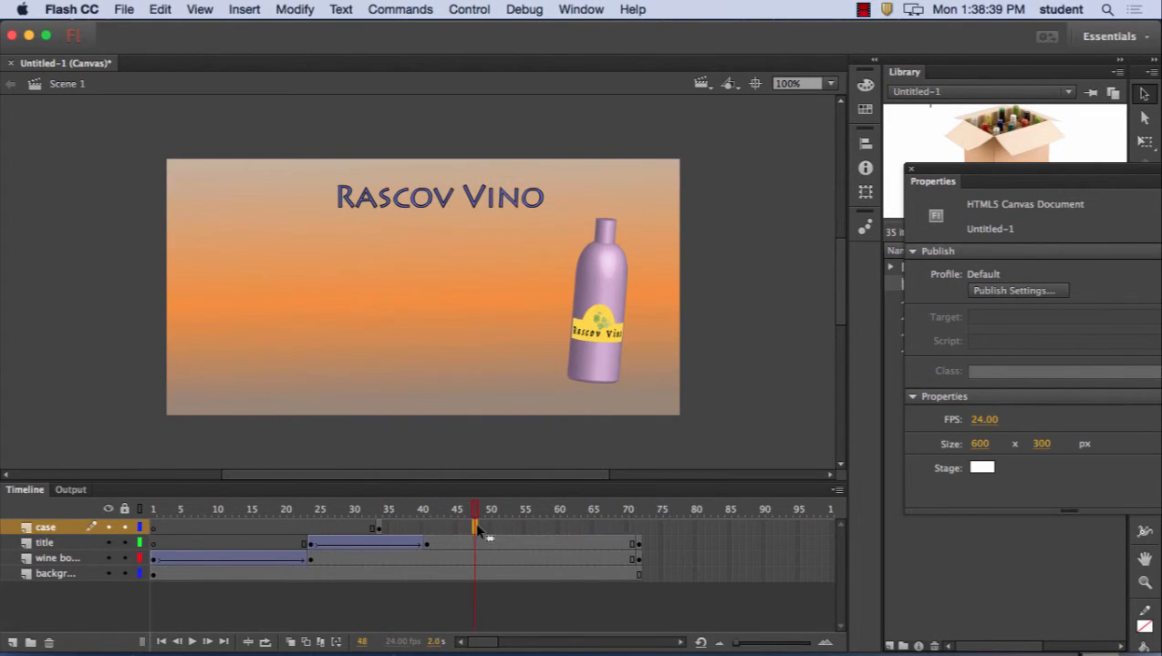
{"action": "left_click", "coordinate": [488, 528]}
{"action": "left_click_drag", "start_coordinate": [668, 547], "coordinate": [435, 546]}
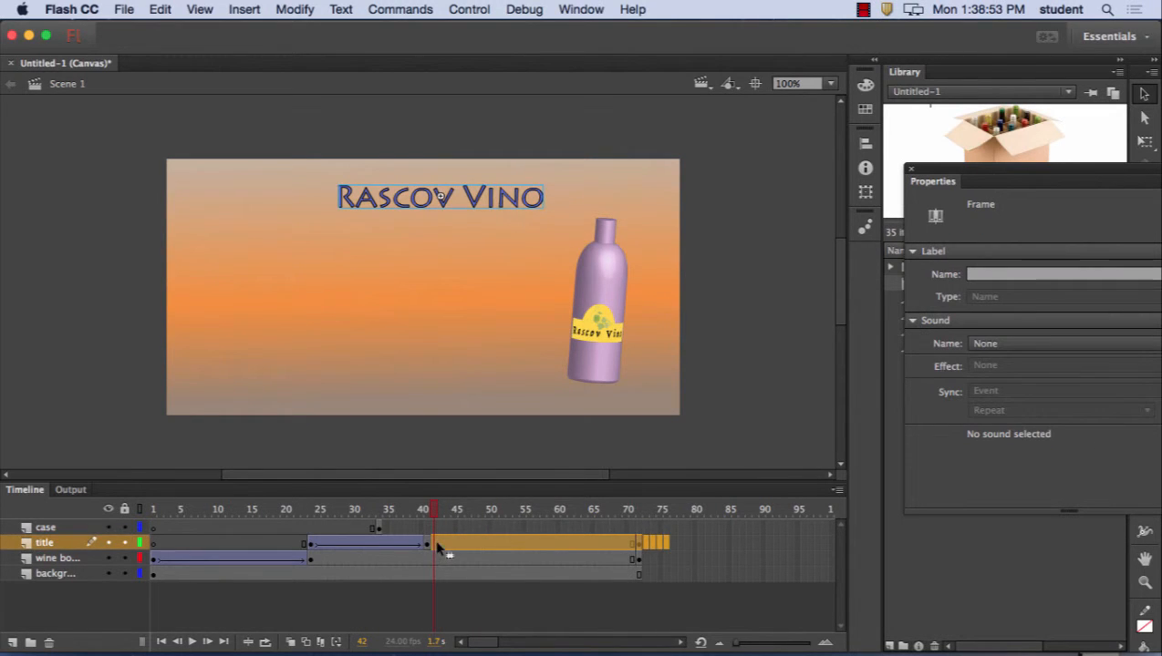
{"action": "right_click", "coordinate": [436, 544]}
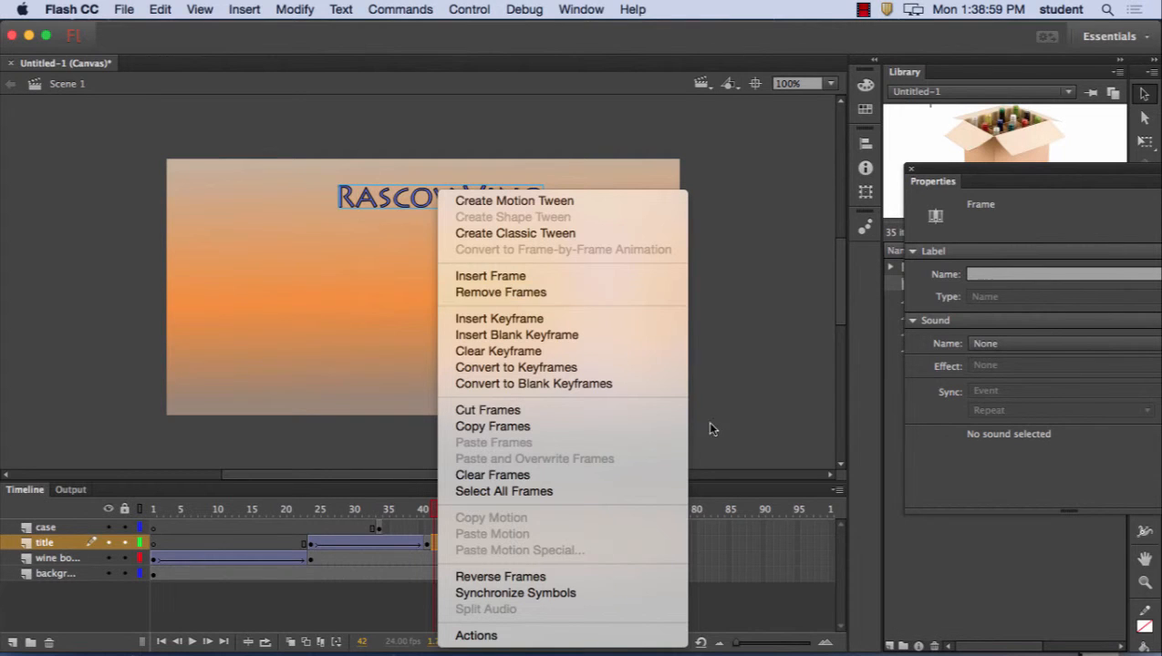
{"action": "left_click", "coordinate": [731, 512]}
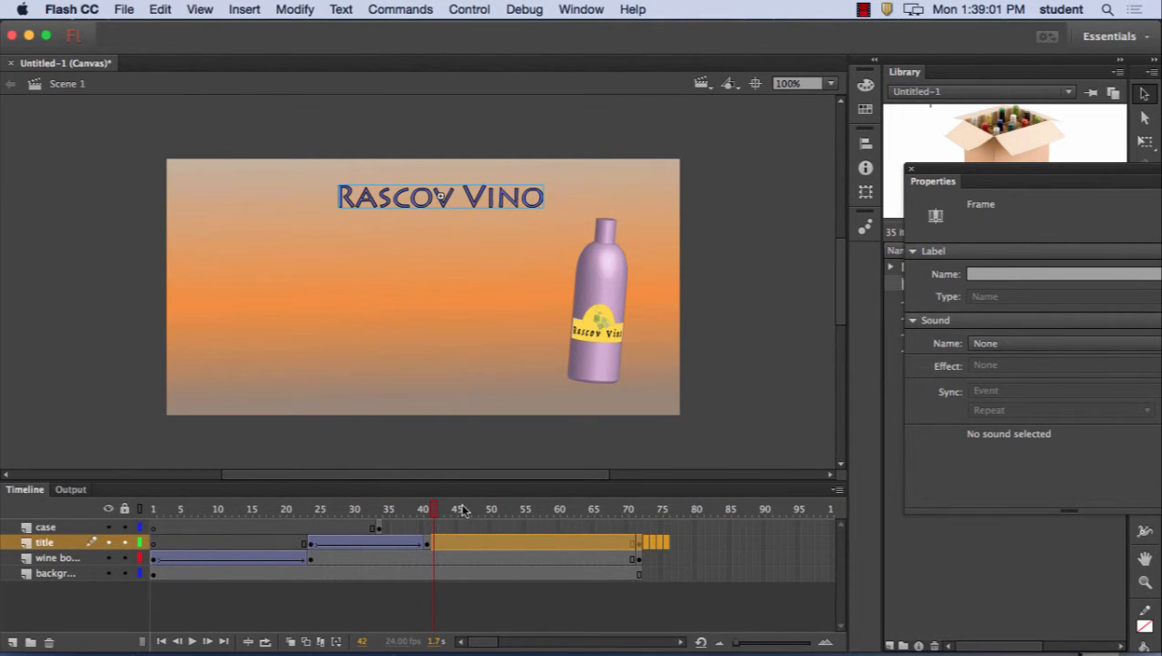
{"action": "left_click", "coordinate": [461, 510]}
Select the case symbol on frame 34 and skip the offered Java update
{"action": "left_click", "coordinate": [381, 527]}
{"action": "left_click", "coordinate": [380, 528]}
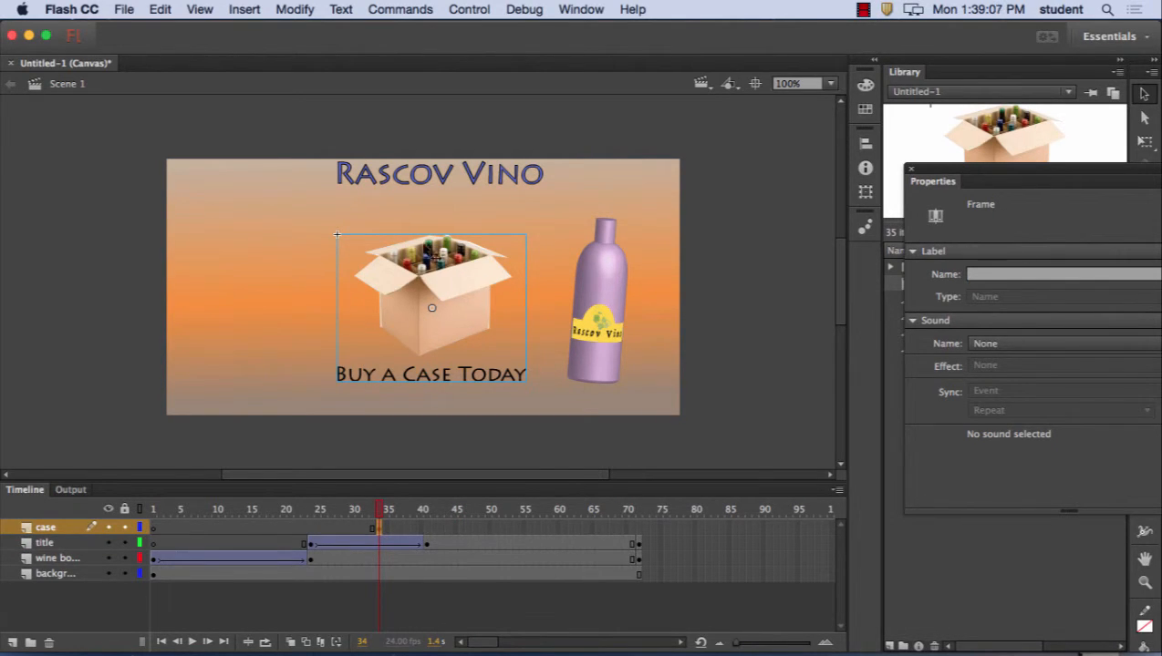
{"action": "left_click", "coordinate": [440, 319]}
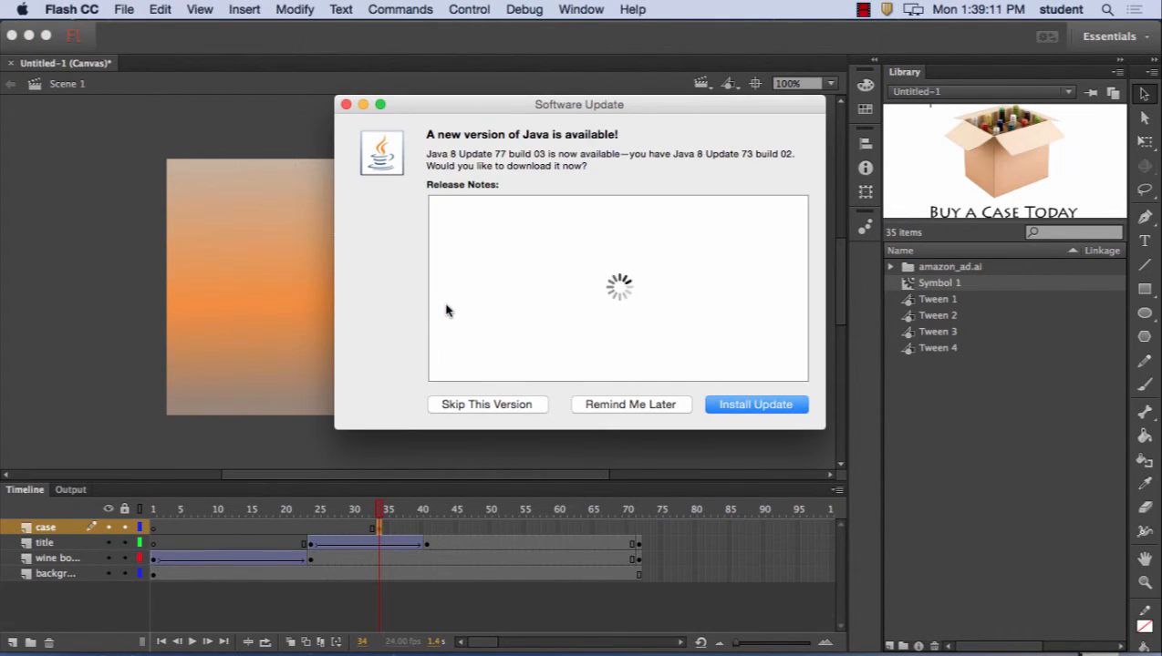
{"action": "left_click", "coordinate": [515, 407]}
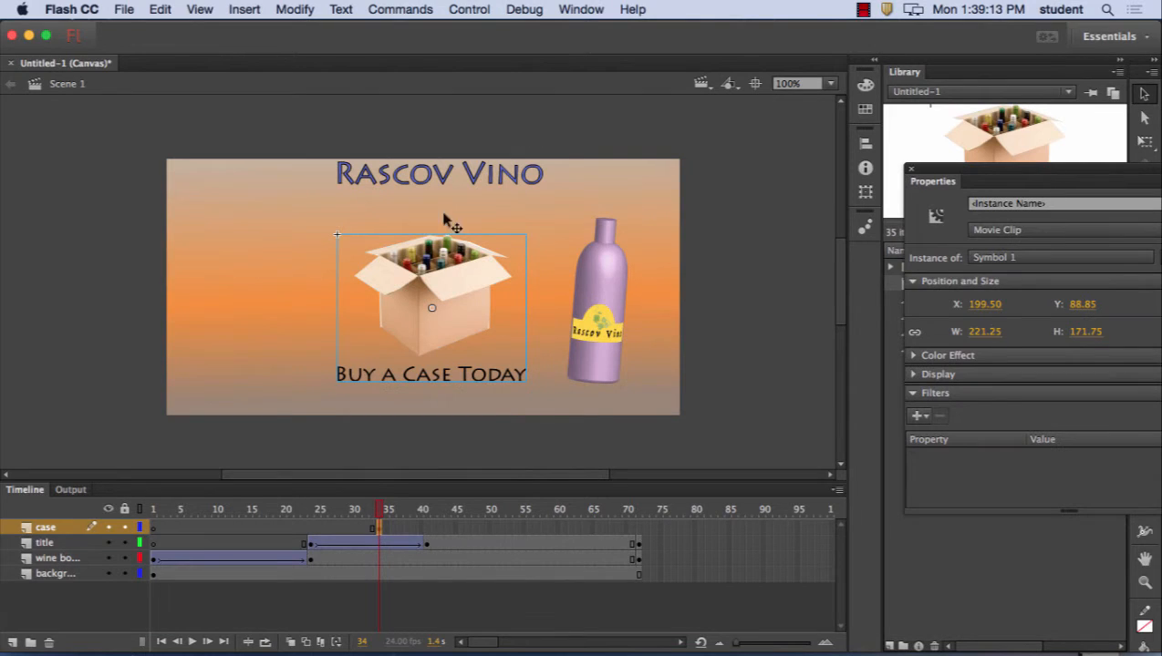
{"action": "left_click", "coordinate": [299, 8]}
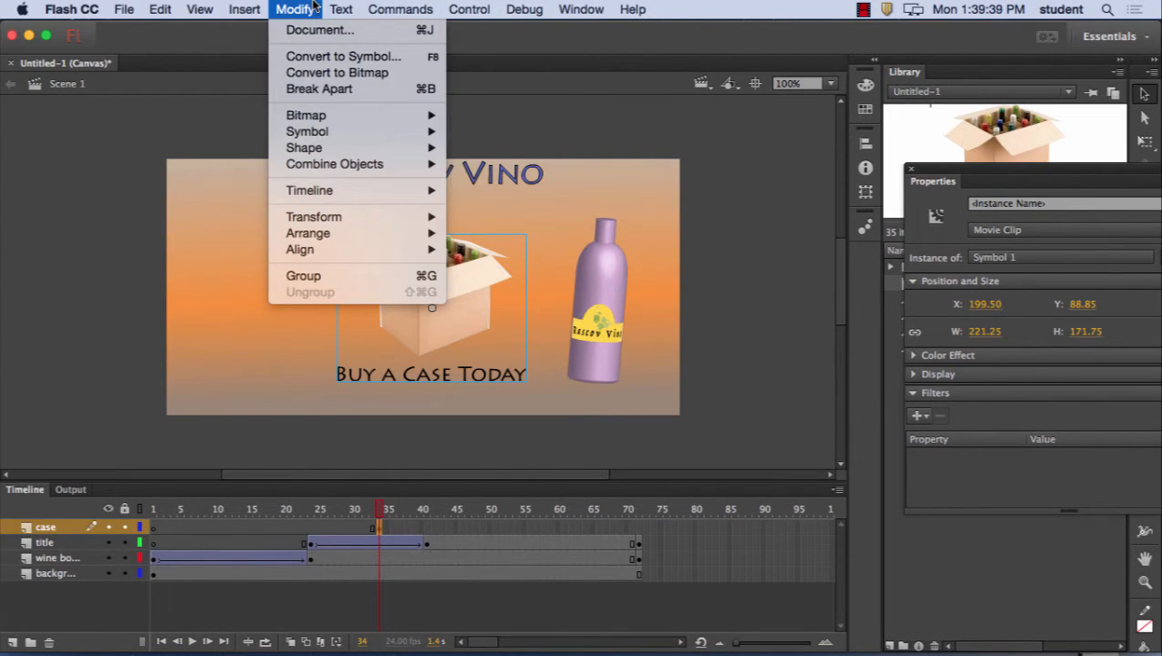
{"action": "left_click", "coordinate": [597, 91]}
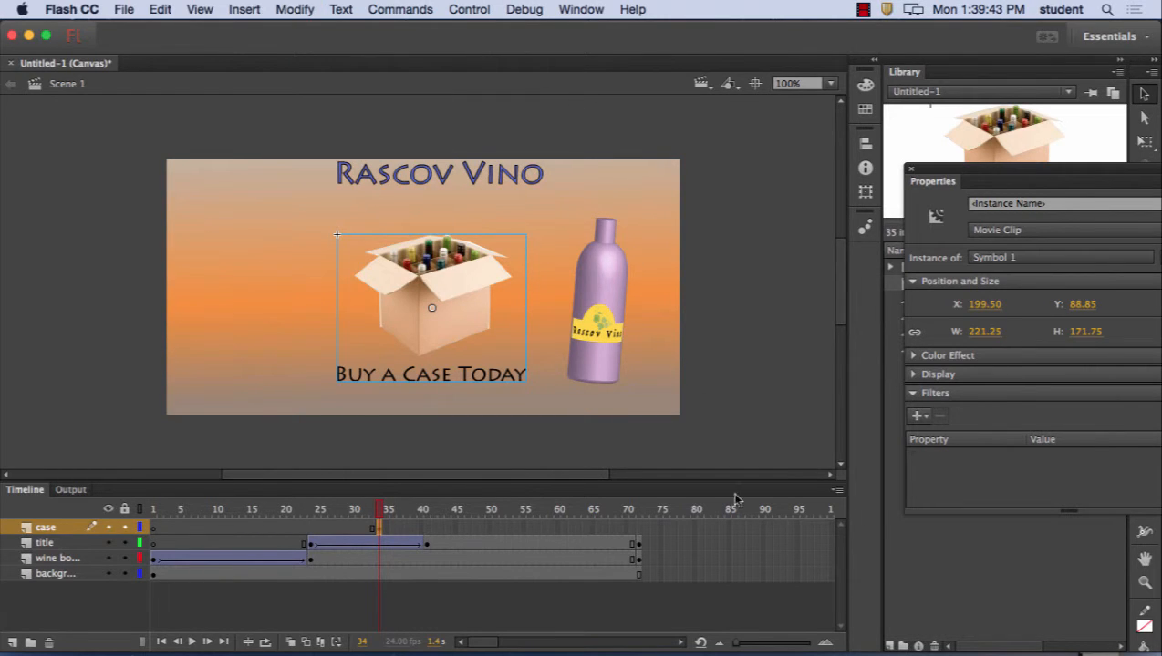
{"action": "left_click_drag", "start_coordinate": [662, 529], "coordinate": [389, 529]}
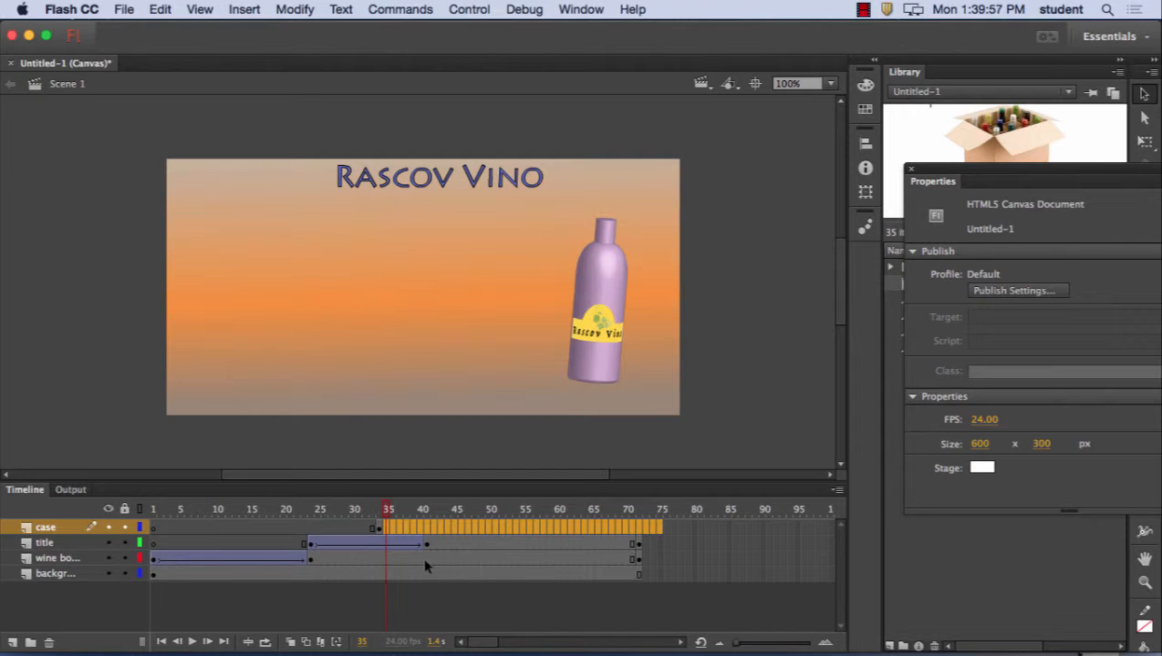
{"action": "left_click", "coordinate": [381, 530]}
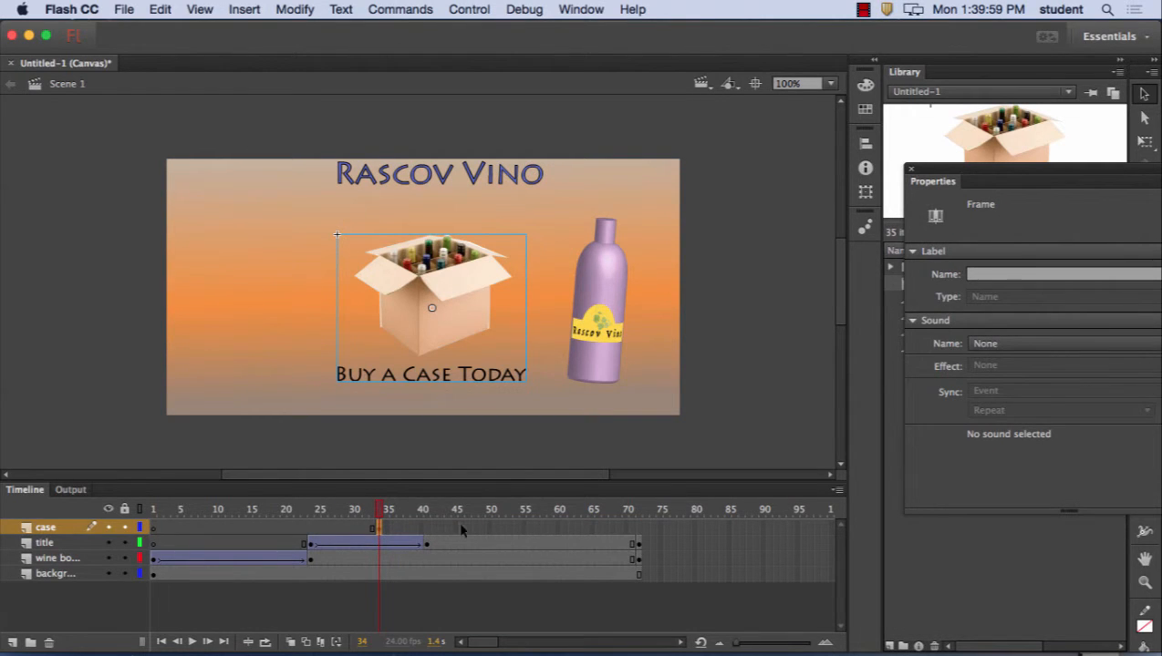
Insert keyframes on the case layer at frames 50 and 72
{"action": "left_click", "coordinate": [489, 529]}
{"action": "key", "text": "F6"}
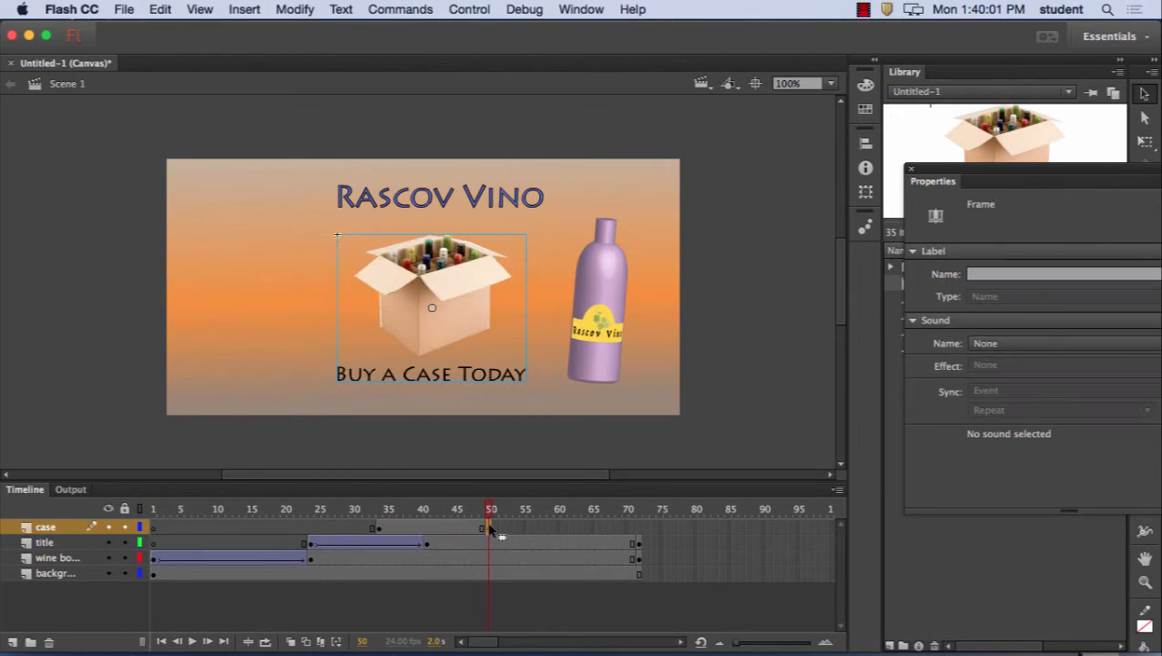
{"action": "left_click", "coordinate": [638, 528]}
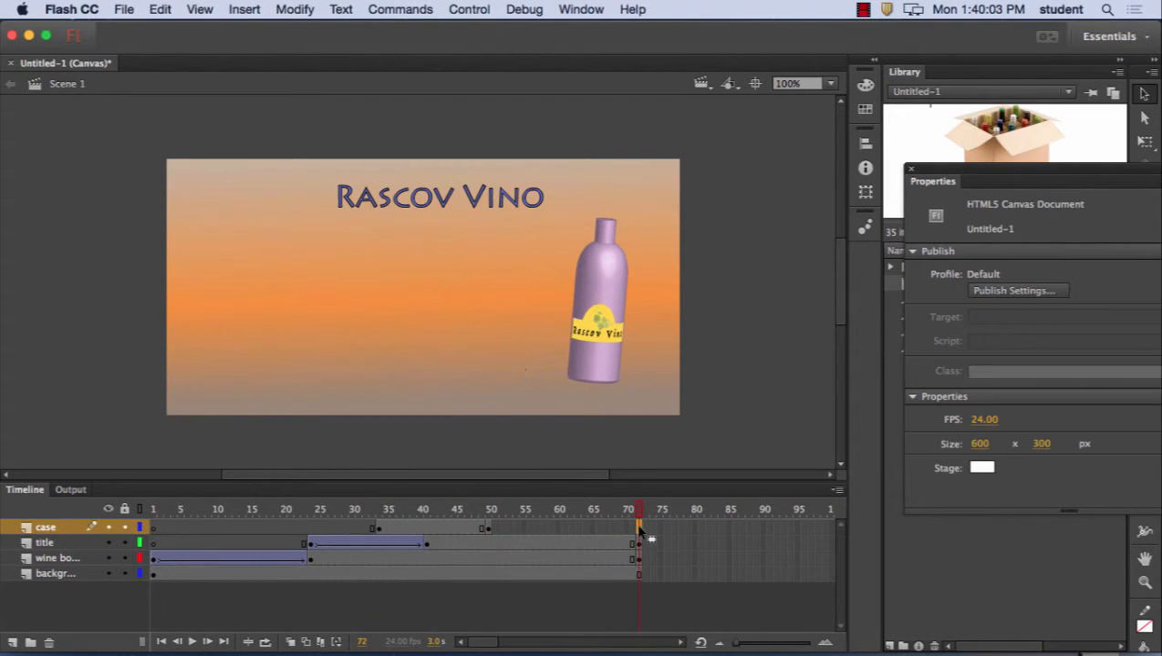
{"action": "key", "text": "F6"}
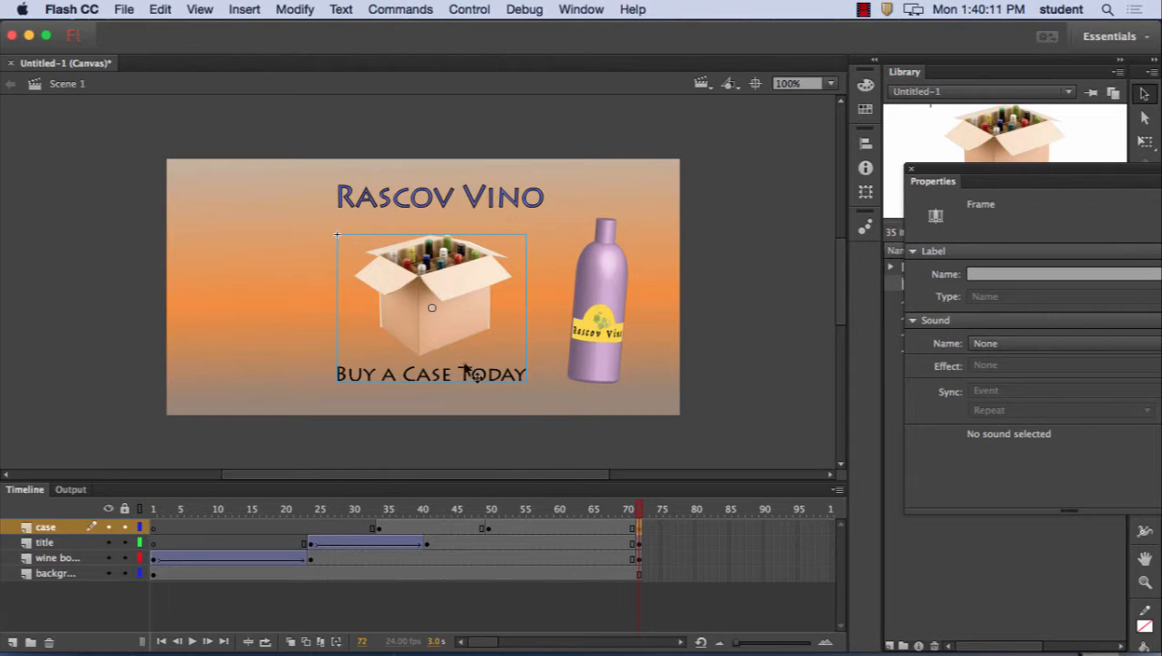
Move the floating Properties panel fully into view and select the case symbol on frame 34
{"action": "left_click", "coordinate": [381, 530]}
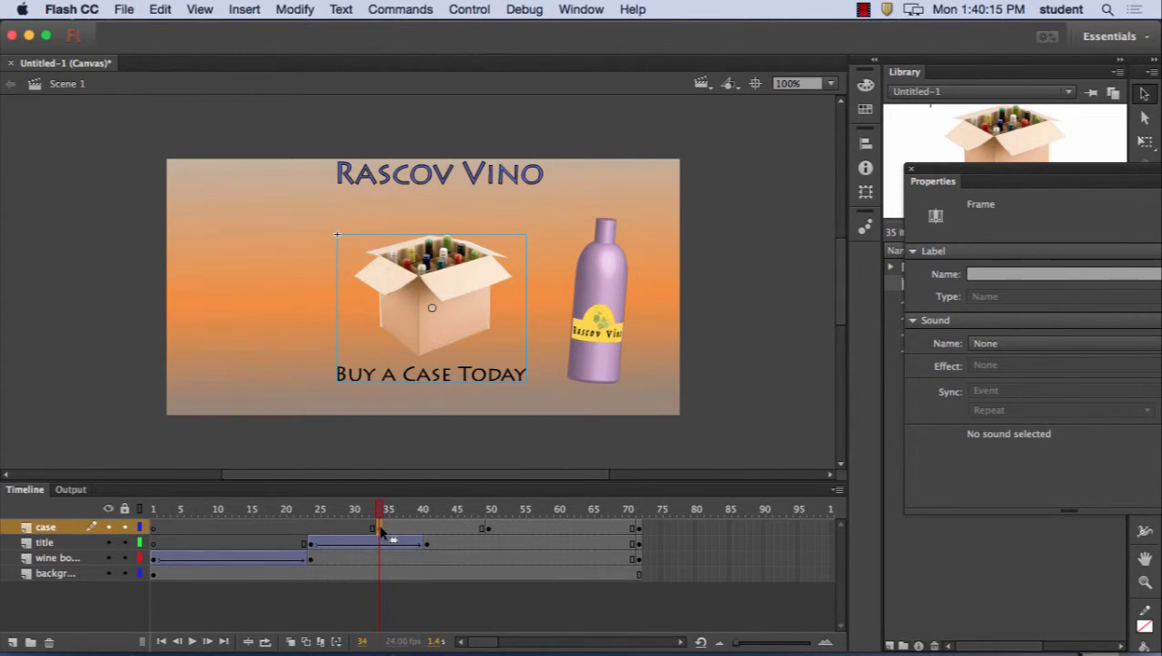
{"action": "left_click_drag", "start_coordinate": [930, 170], "coordinate": [739, 78]}
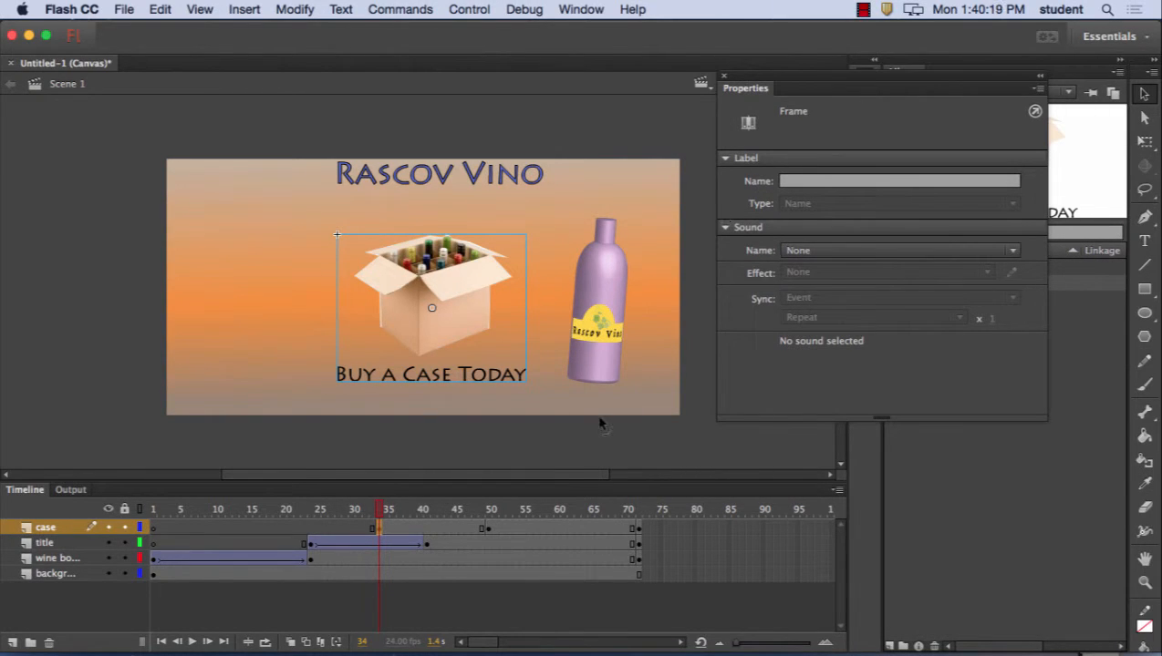
{"action": "left_click", "coordinate": [463, 323]}
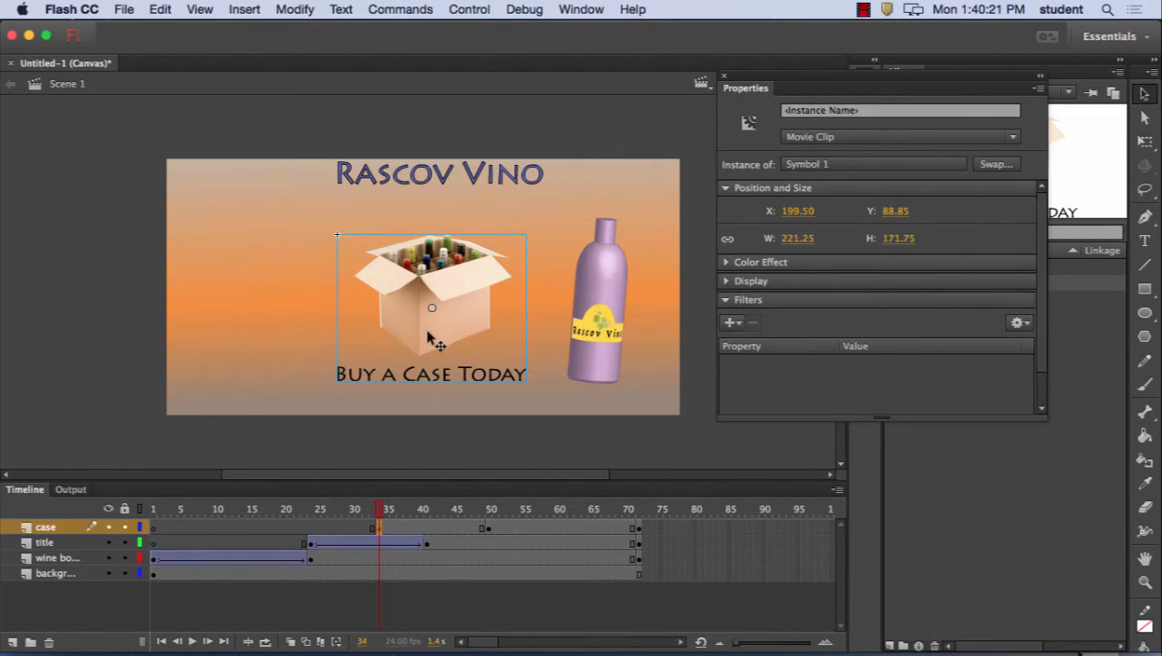
{"action": "left_click", "coordinate": [378, 530]}
{"action": "left_click", "coordinate": [468, 329]}
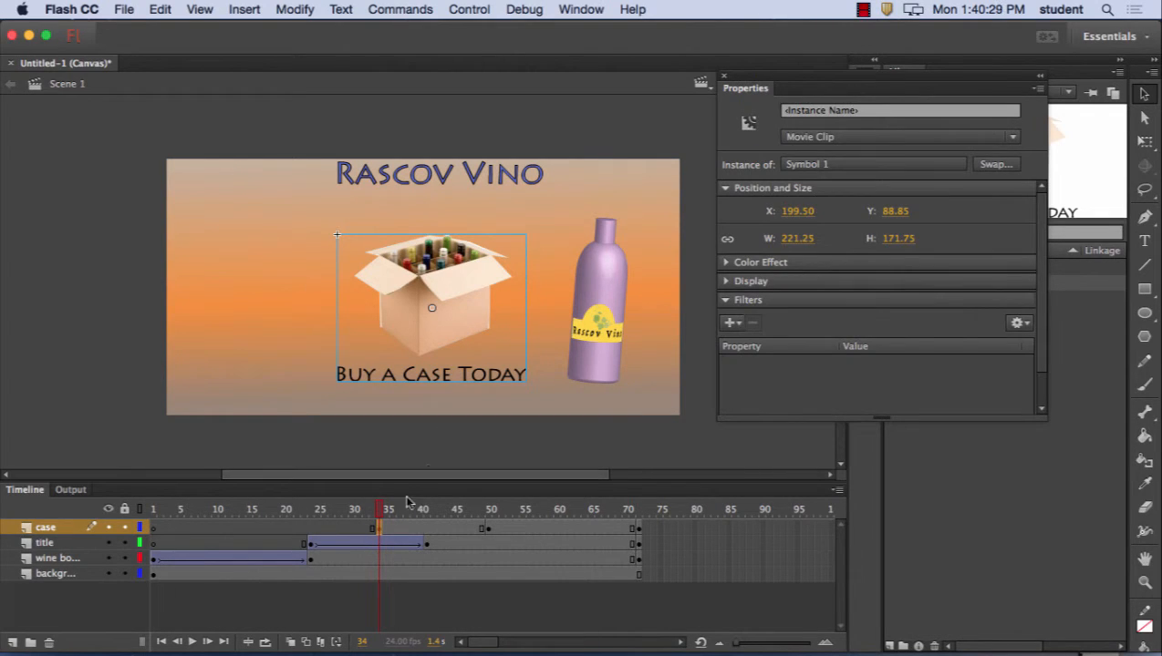
{"action": "left_click", "coordinate": [379, 529]}
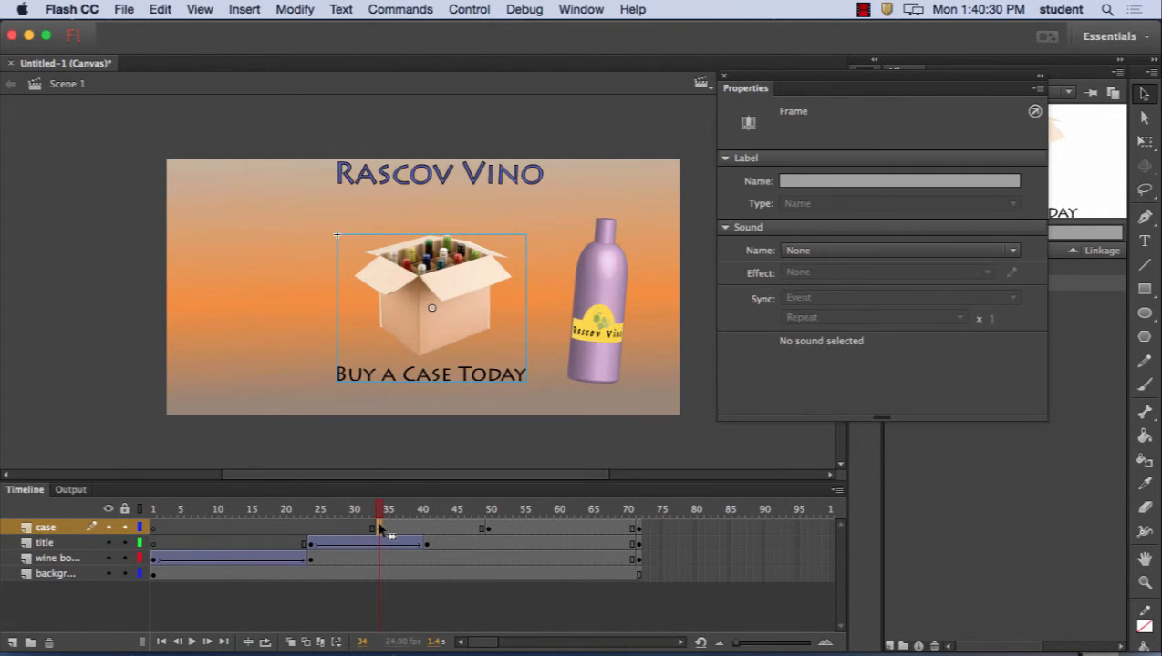
{"action": "left_click", "coordinate": [469, 321]}
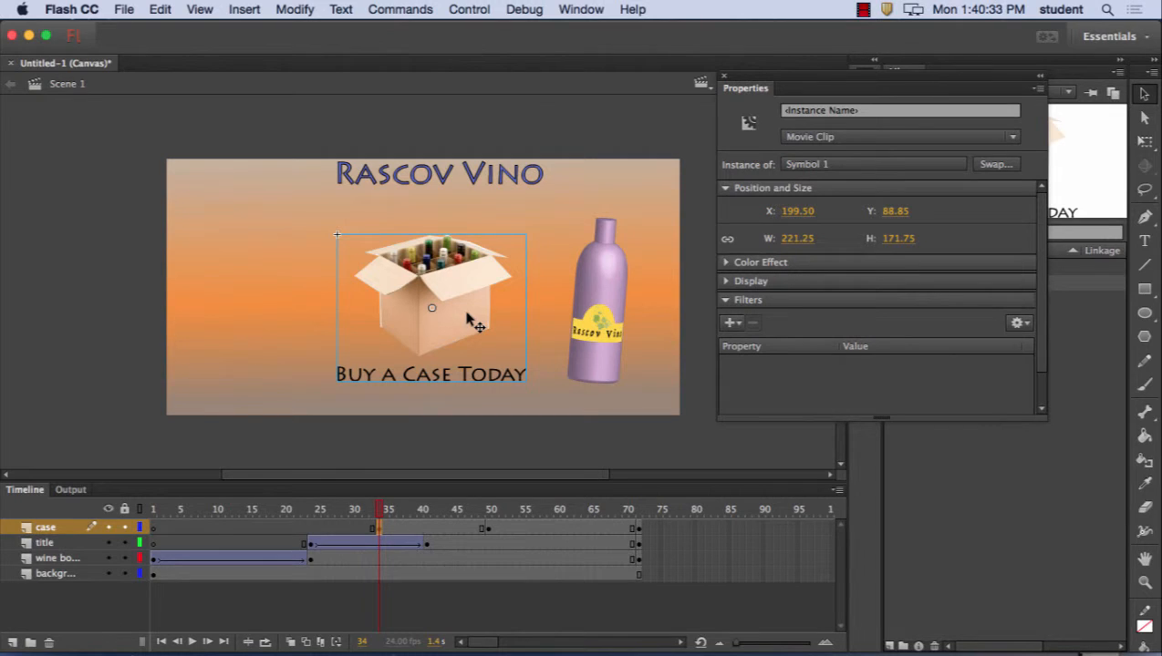
Apply an Alpha color effect to the case symbol on frame 34 and set it to 0%
{"action": "left_click", "coordinate": [726, 262]}
{"action": "left_click", "coordinate": [726, 311]}
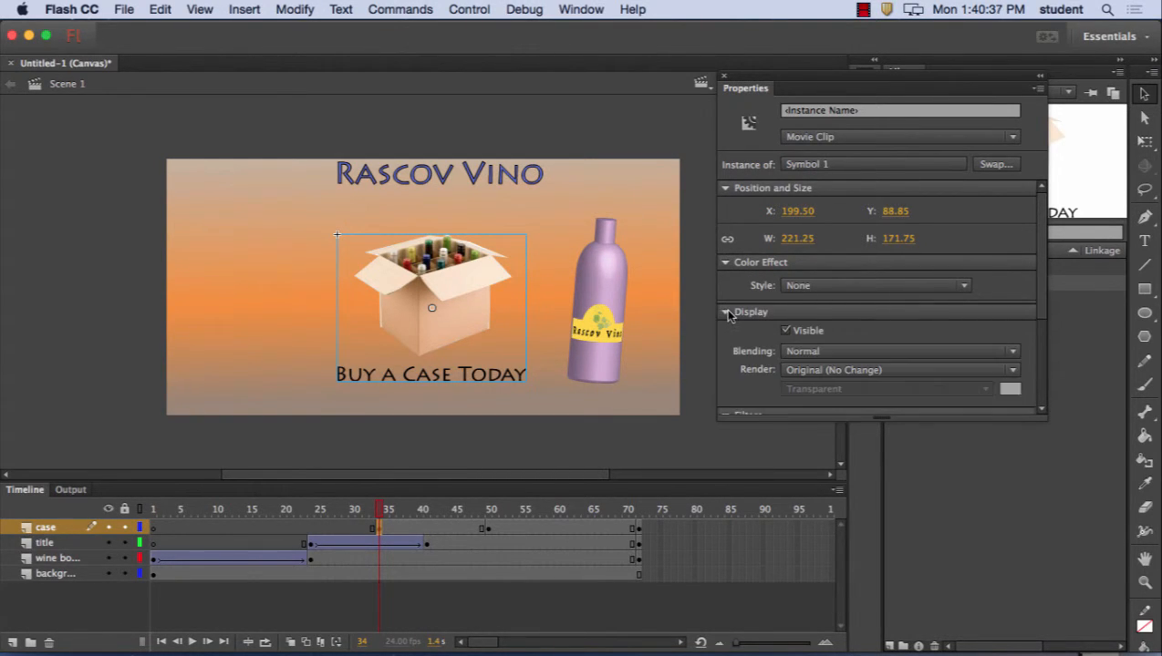
{"action": "left_click", "coordinate": [1021, 416]}
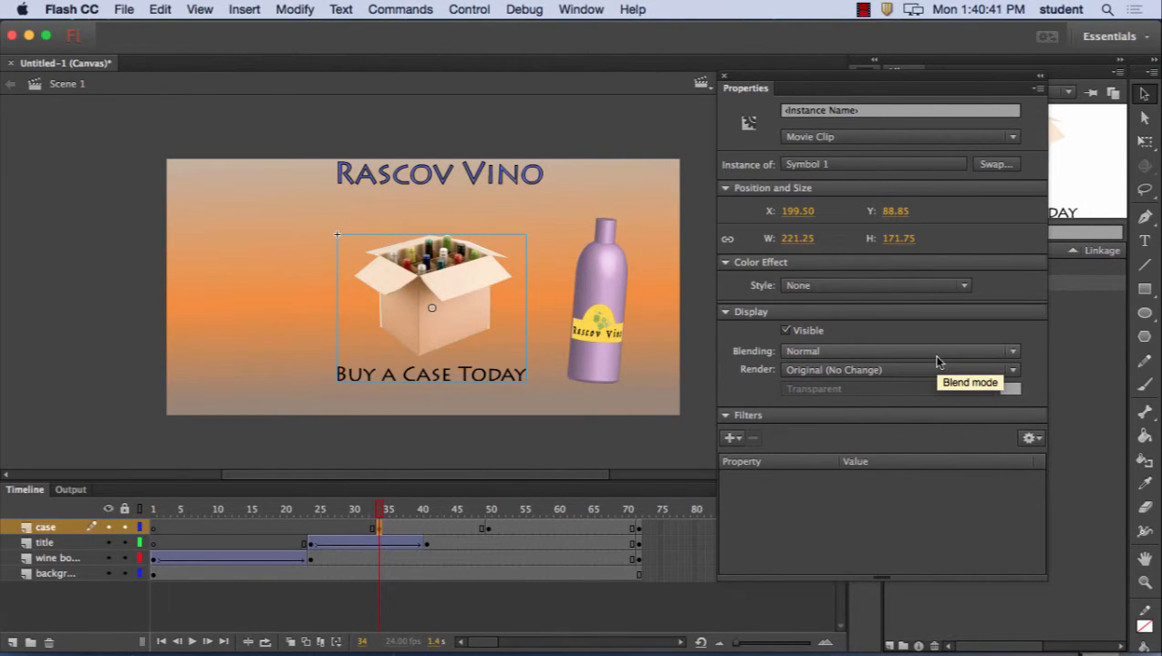
{"action": "left_click", "coordinate": [822, 287]}
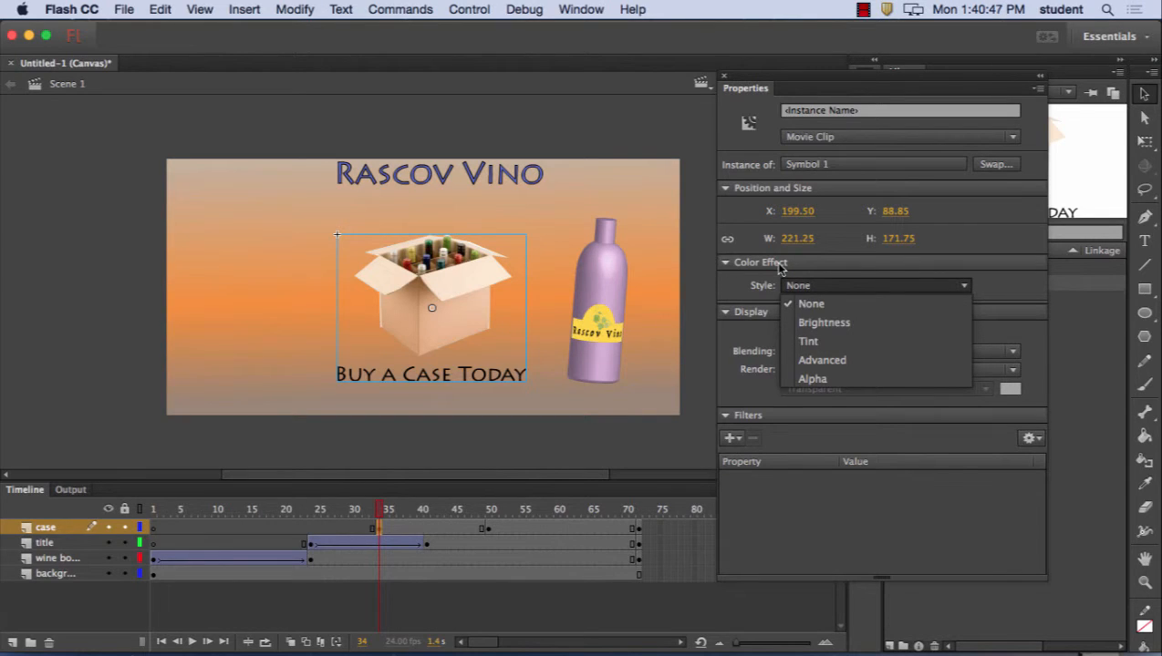
{"action": "left_click", "coordinate": [823, 379]}
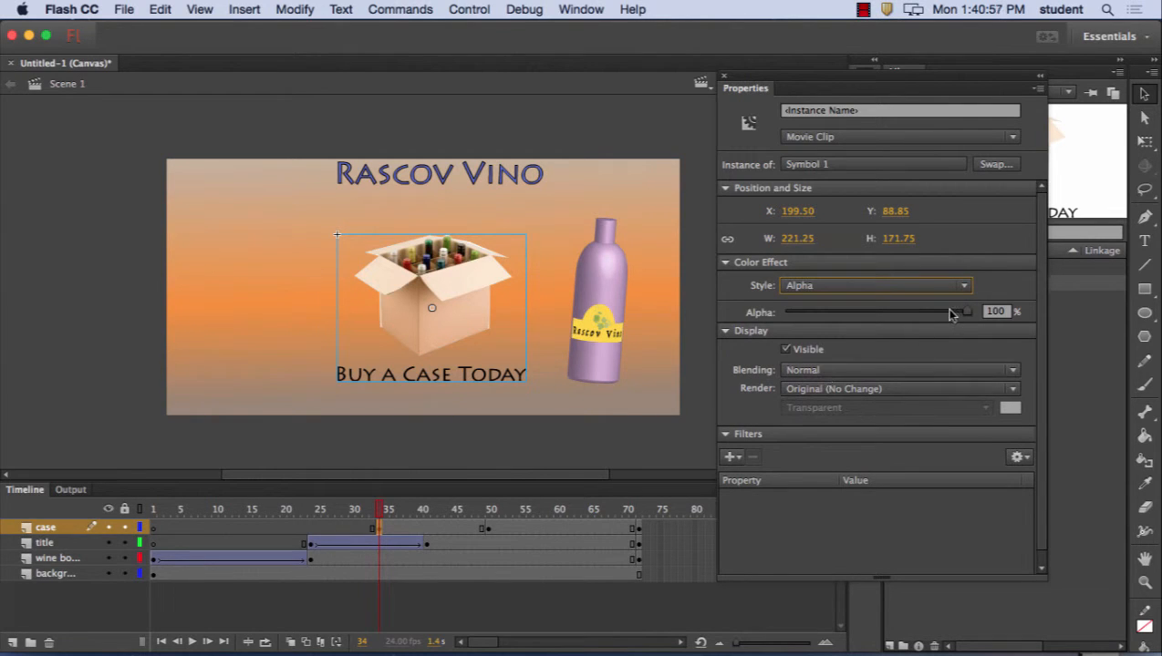
{"action": "left_click_drag", "start_coordinate": [964, 312], "coordinate": [779, 315]}
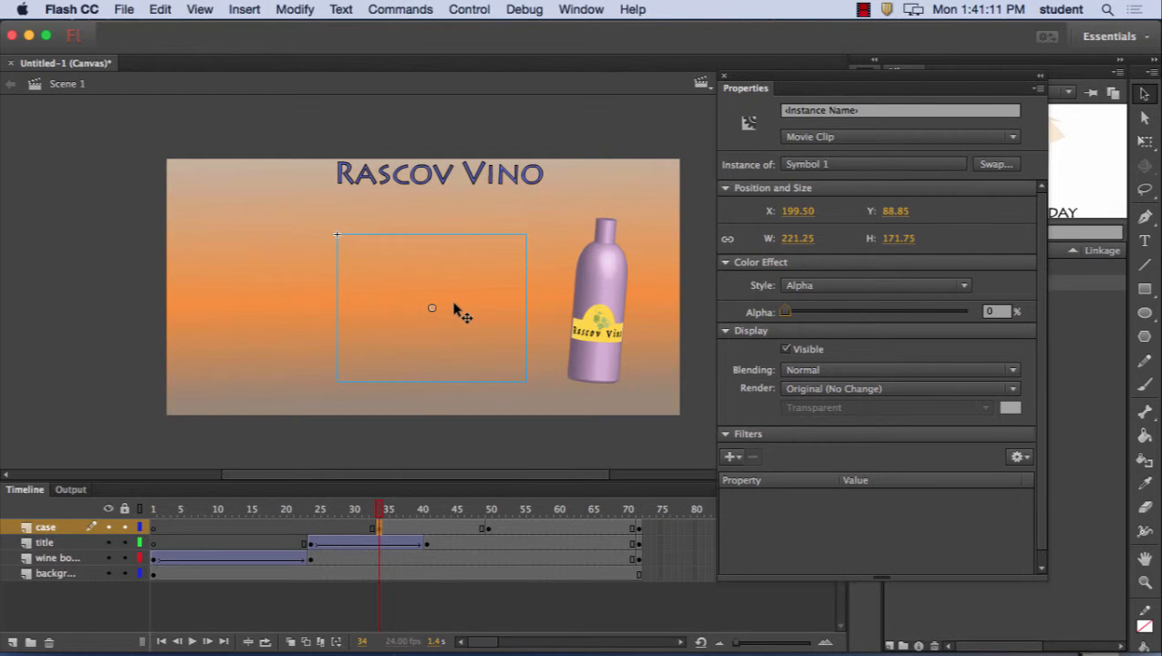
Create a classic tween on the case layer between the keyframes at frames 34 and 50
{"action": "right_click", "coordinate": [379, 529]}
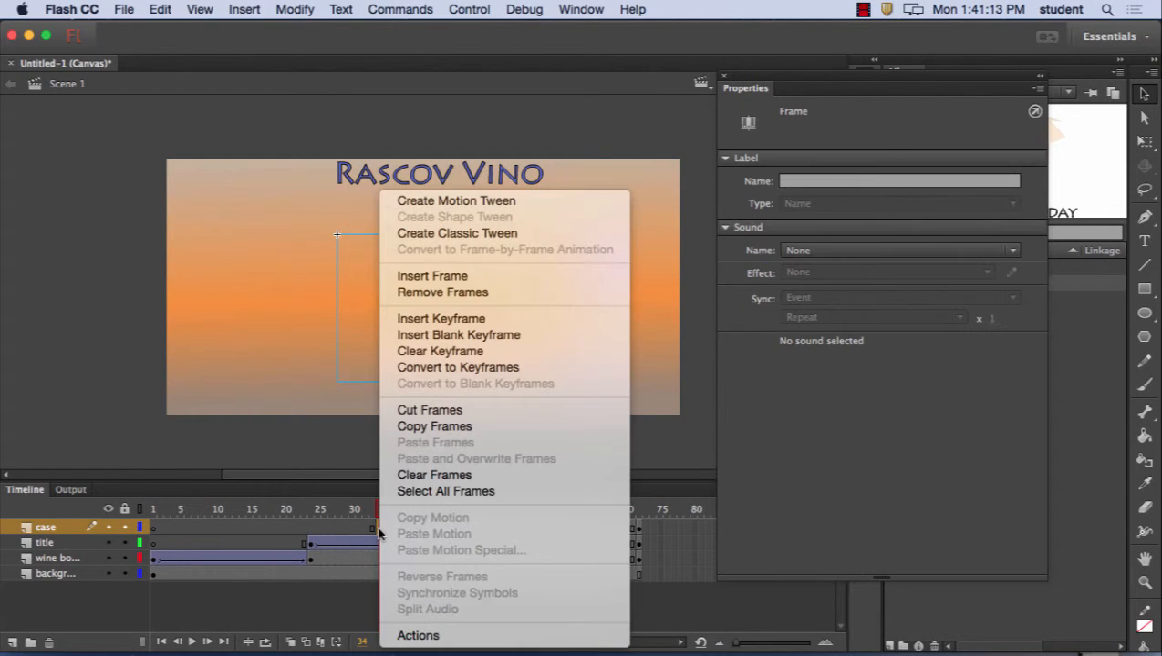
{"action": "left_click", "coordinate": [511, 234]}
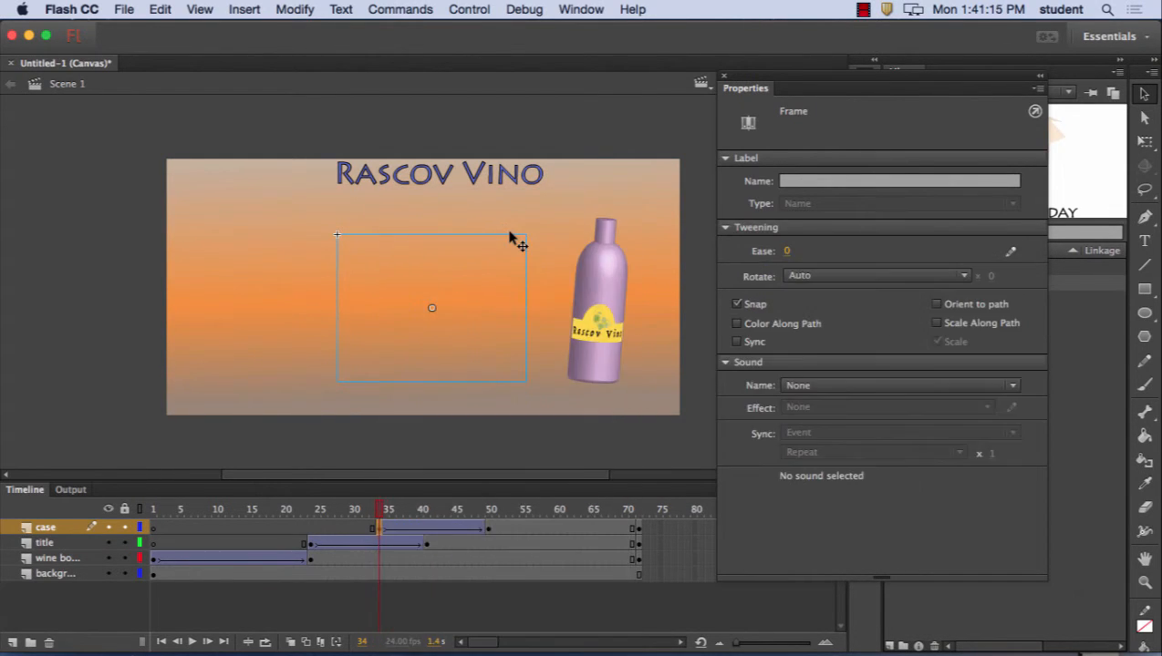
{"action": "mouse_move", "coordinate": [382, 510]}
{"action": "left_mouse_down"}
{"action": "mouse_move", "coordinate": [629, 513]}
{"action": "mouse_move", "coordinate": [202, 514]}
{"action": "mouse_move", "coordinate": [414, 510]}
{"action": "mouse_move", "coordinate": [319, 511]}
{"action": "mouse_move", "coordinate": [380, 512]}
{"action": "left_mouse_up"}
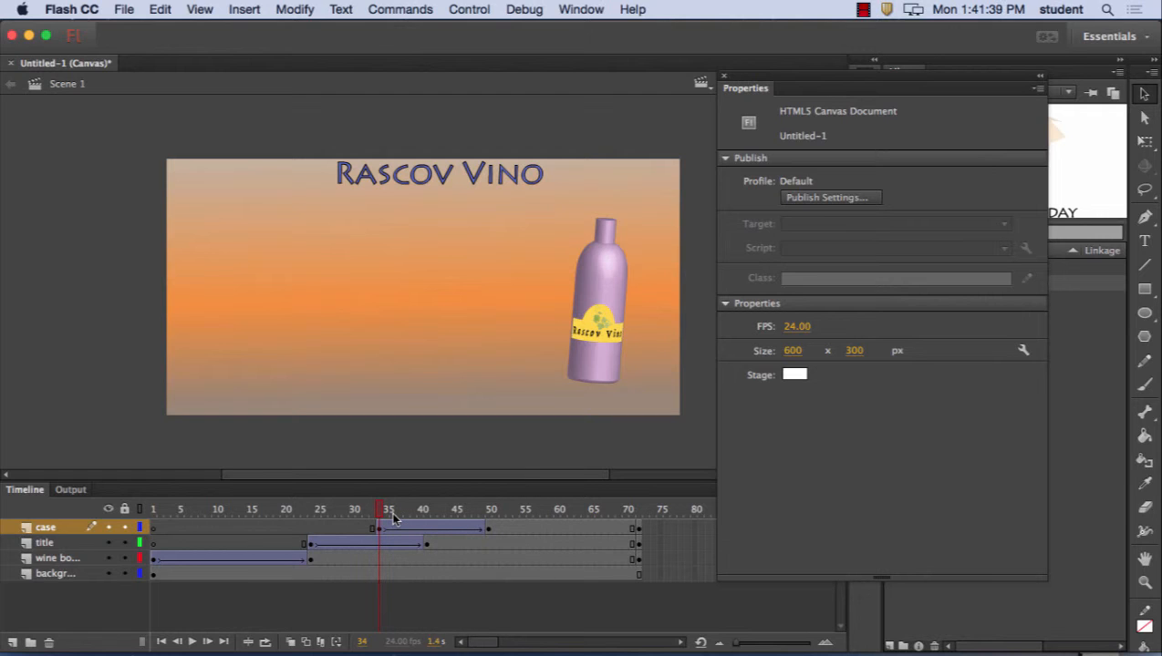
Test the movie in the browser to preview the ad animation
{"action": "left_click", "coordinate": [575, 8]}
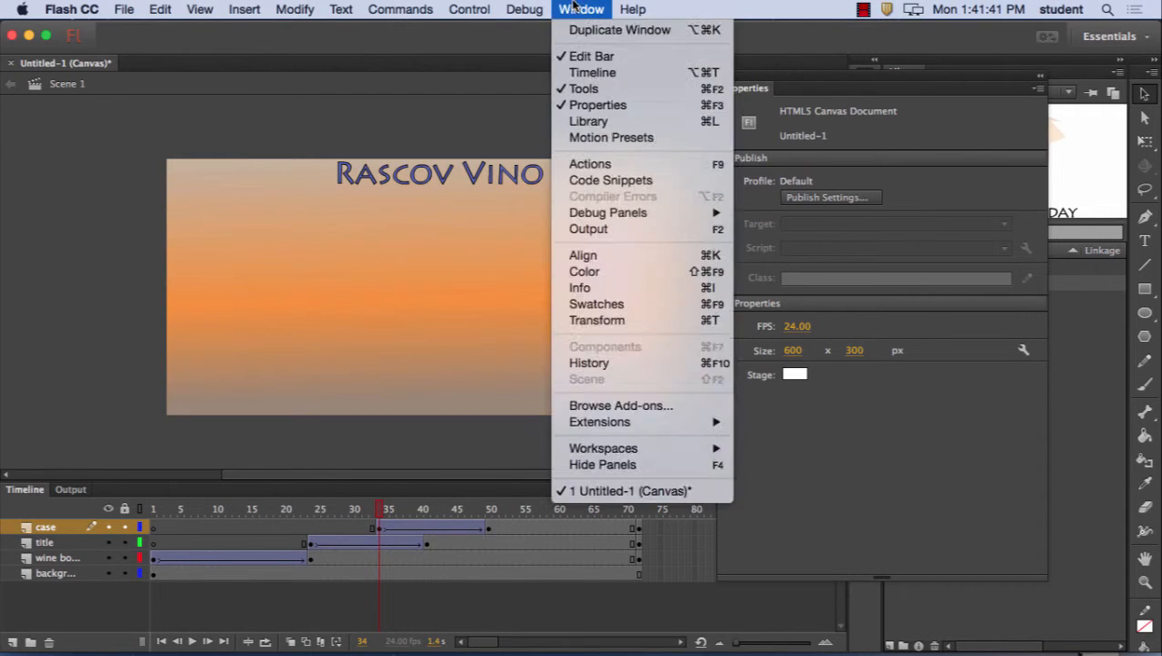
{"action": "mouse_move", "coordinate": [538, 9]}
{"action": "mouse_move", "coordinate": [550, 45]}
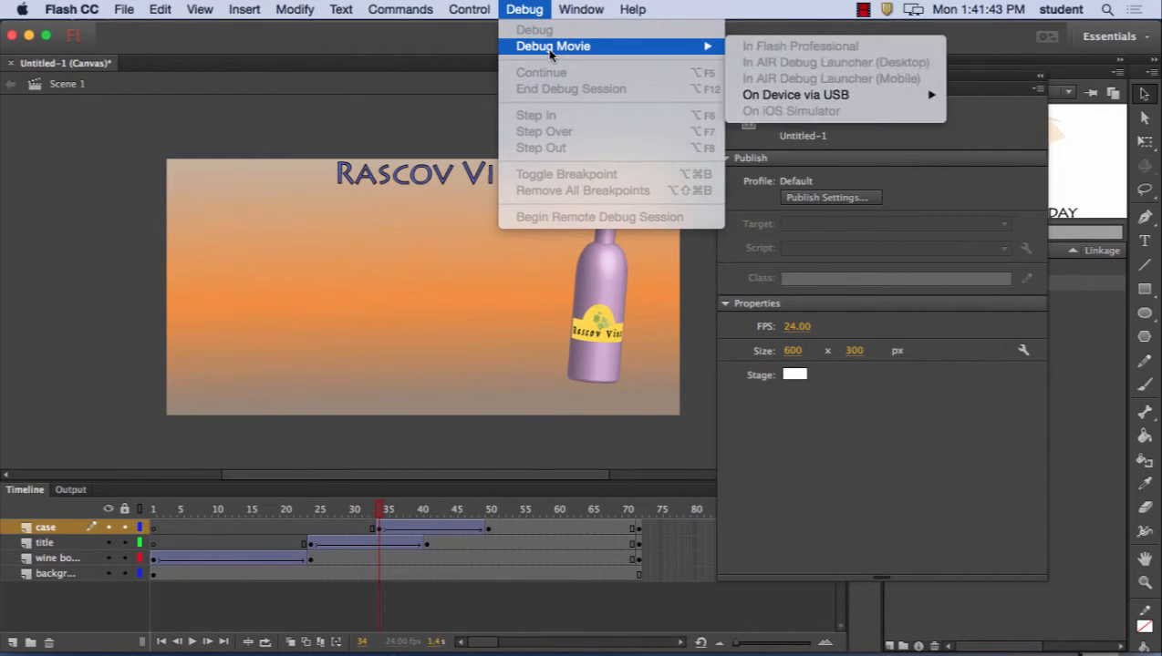
{"action": "mouse_move", "coordinate": [594, 6]}
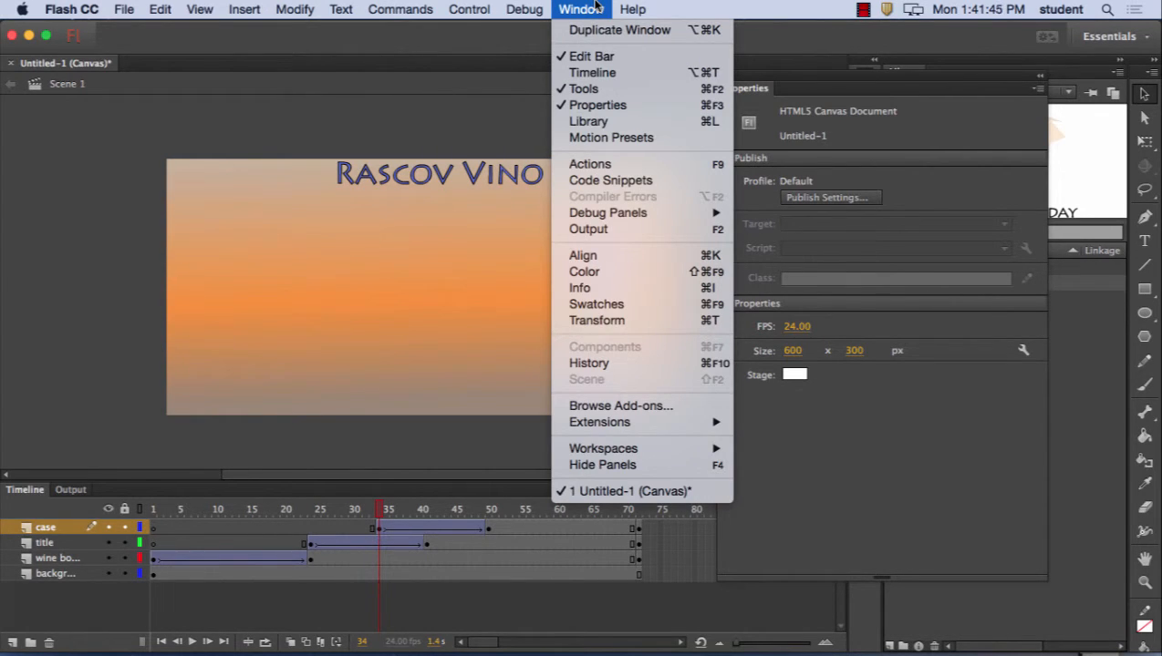
{"action": "mouse_move", "coordinate": [460, 8]}
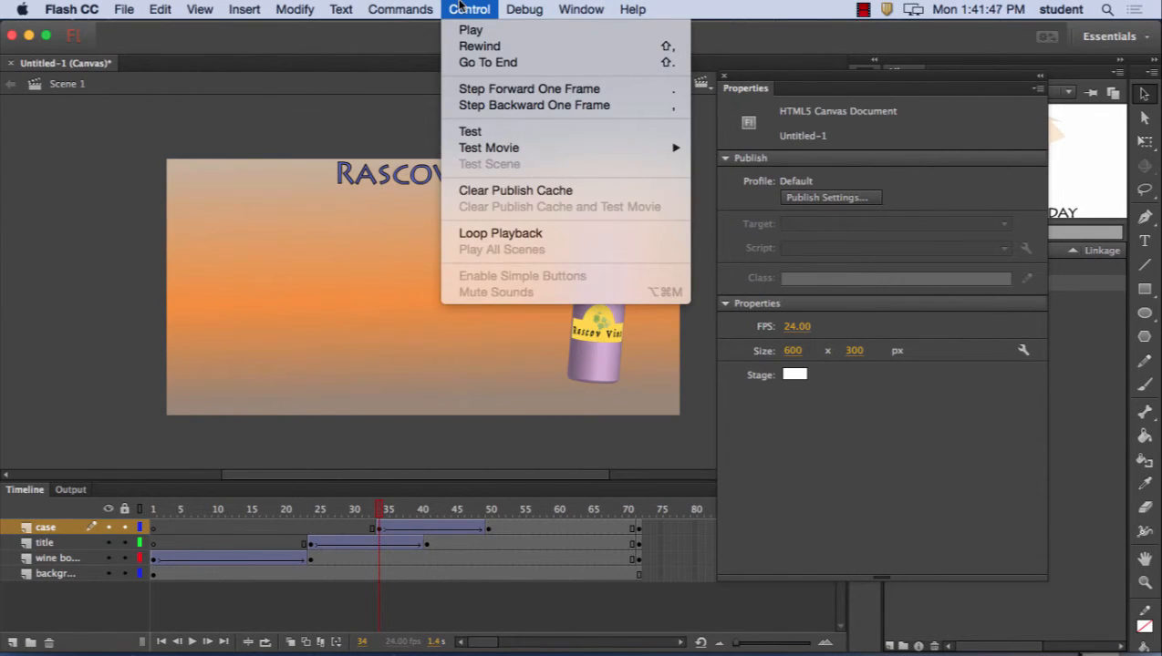
{"action": "mouse_move", "coordinate": [511, 155]}
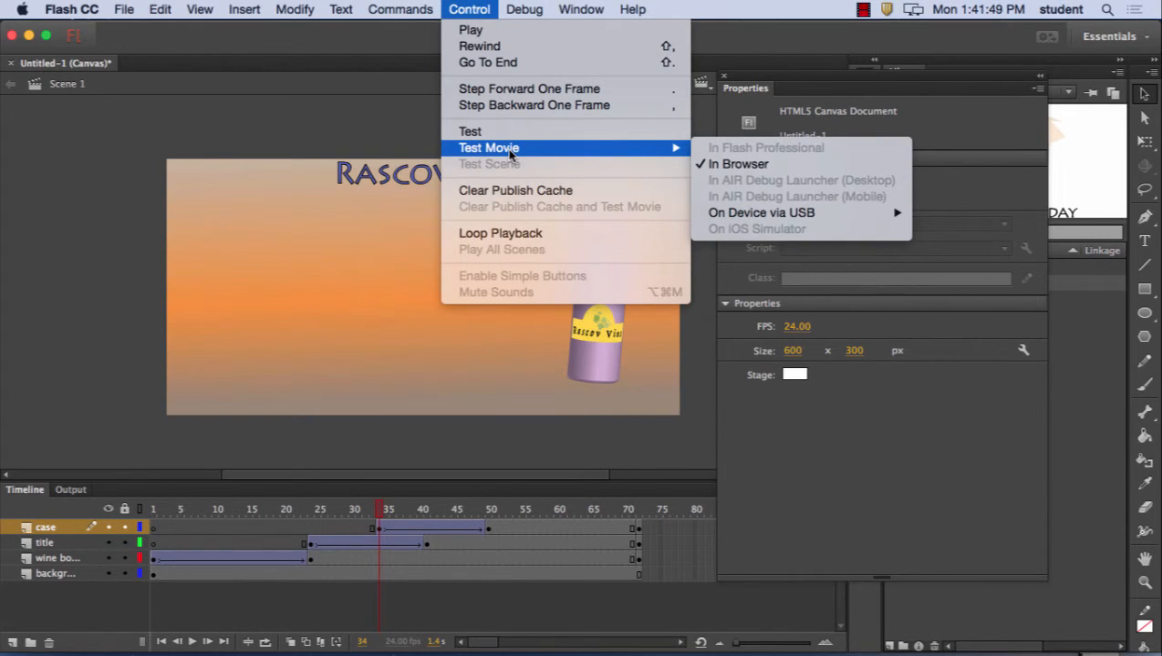
{"action": "left_click", "coordinate": [507, 132]}
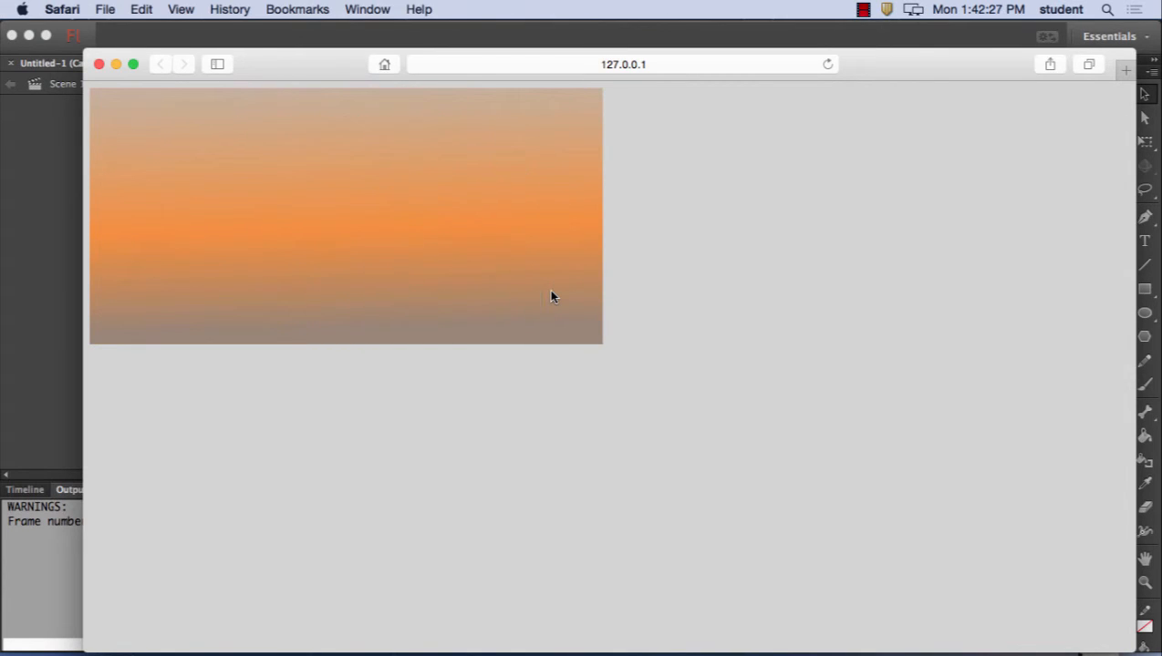
Close the browser preview and return to the document's timeline
{"action": "left_click", "coordinate": [99, 64]}
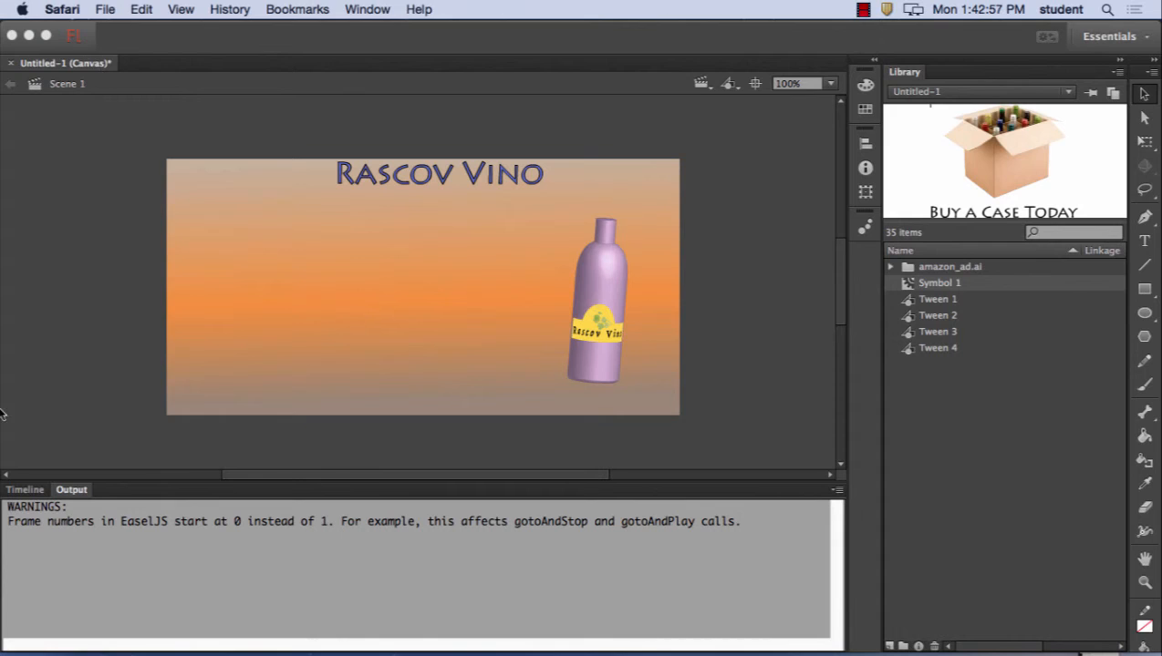
{"action": "left_click", "coordinate": [35, 494]}
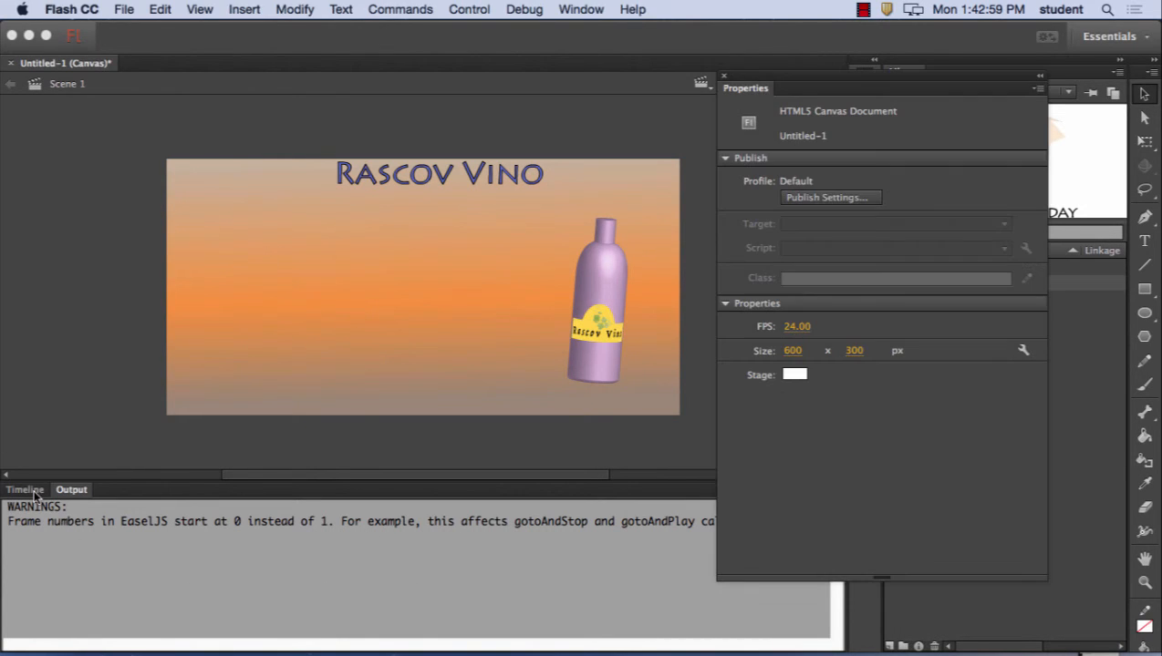
{"action": "left_click", "coordinate": [35, 494]}
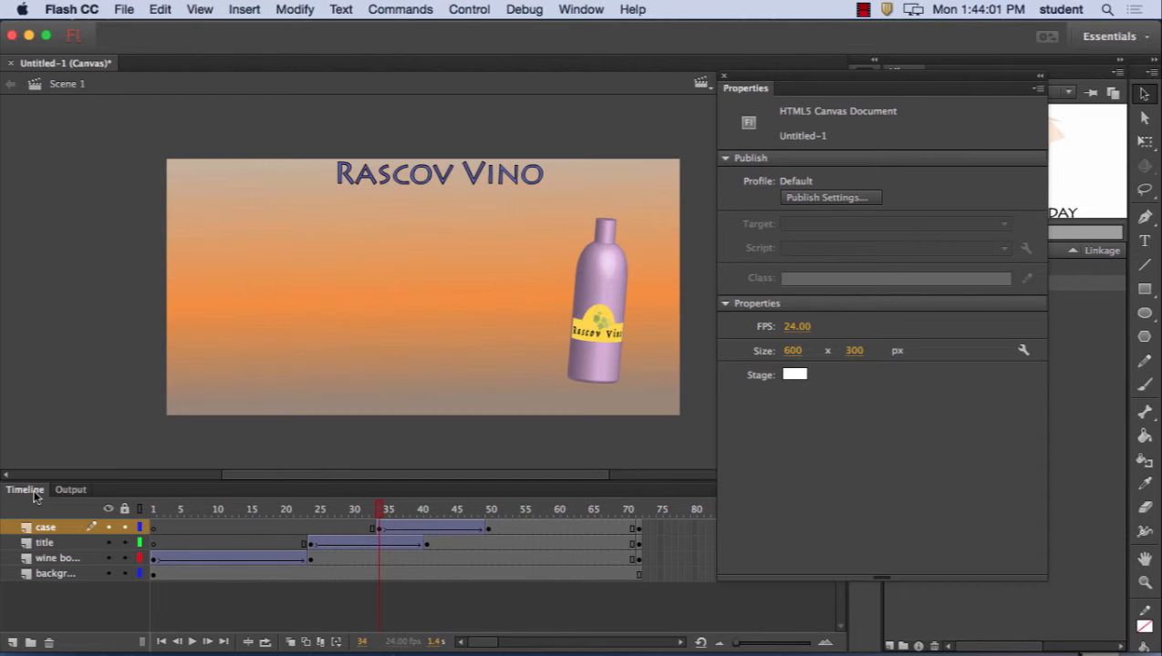
{"action": "left_click", "coordinate": [863, 9]}
{"action": "left_click", "coordinate": [915, 30]}
Start a movie export and choose Animated GIF (*.gif) as the file format
{"action": "left_click", "coordinate": [126, 9]}
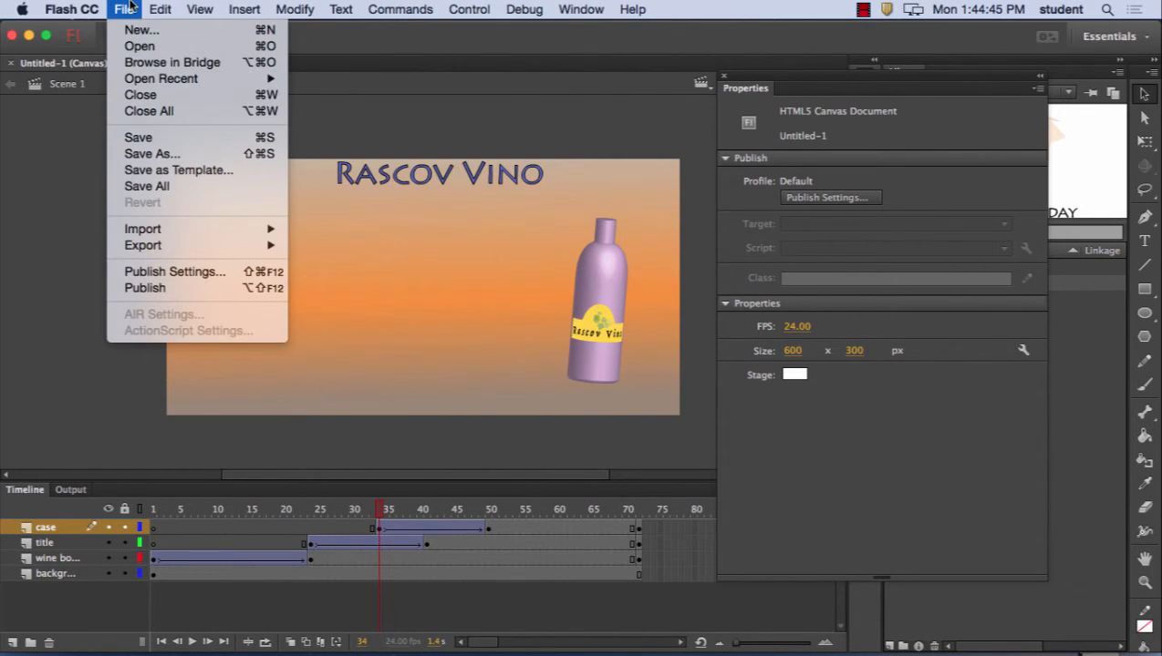
{"action": "mouse_move", "coordinate": [178, 246]}
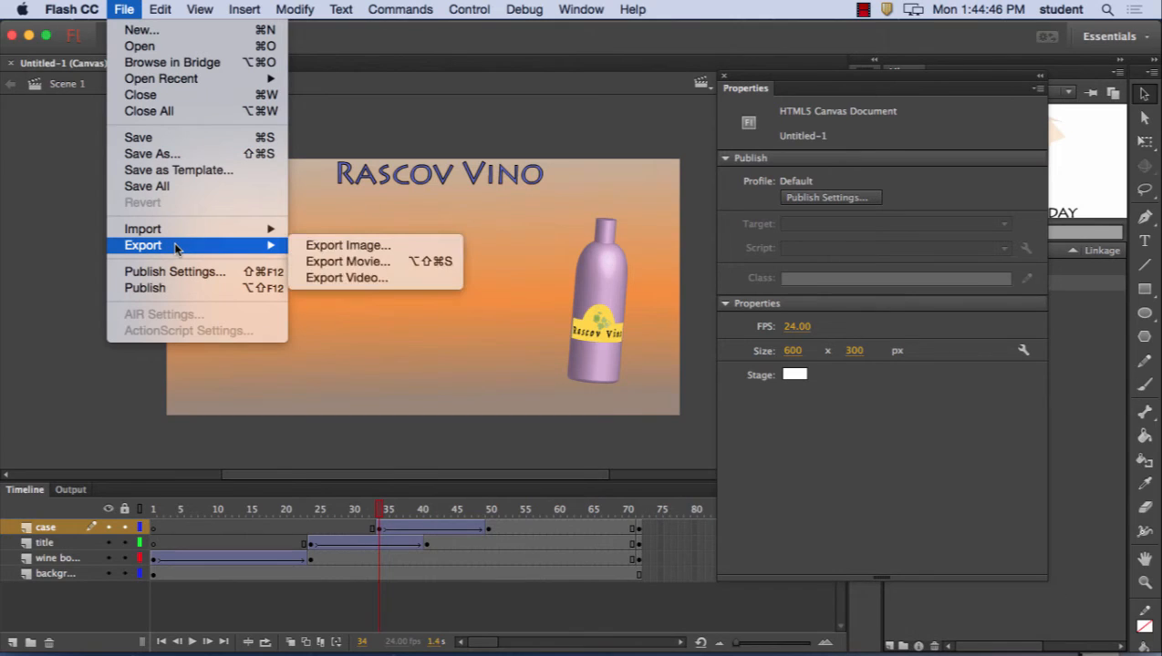
{"action": "left_click", "coordinate": [391, 269]}
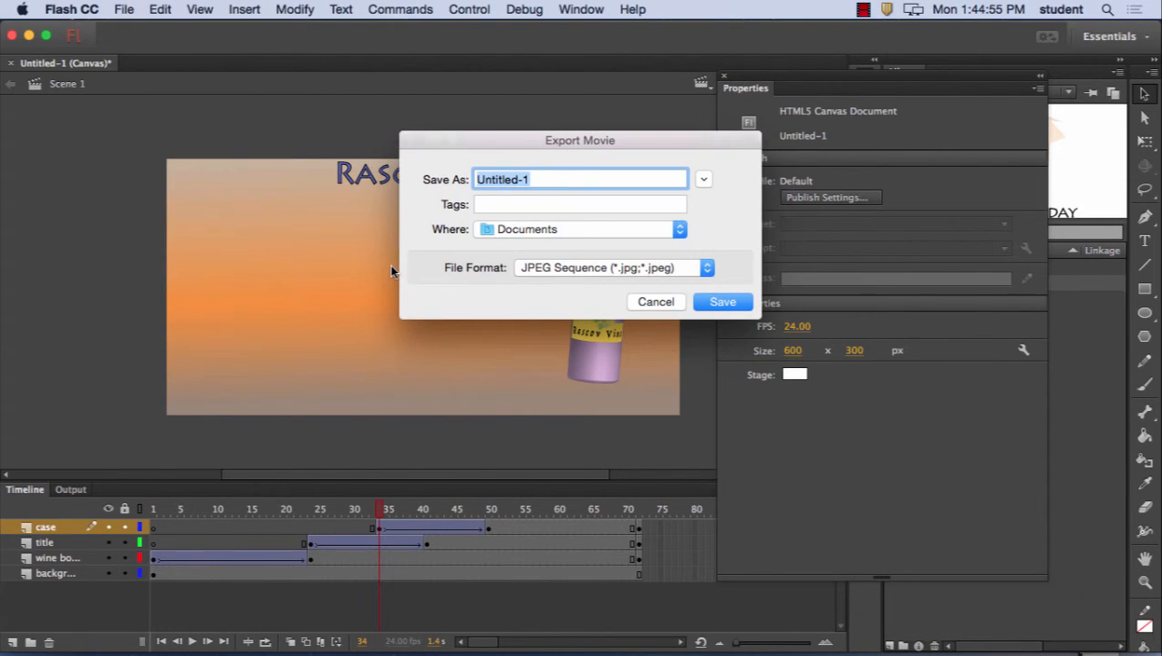
{"action": "left_click", "coordinate": [587, 268]}
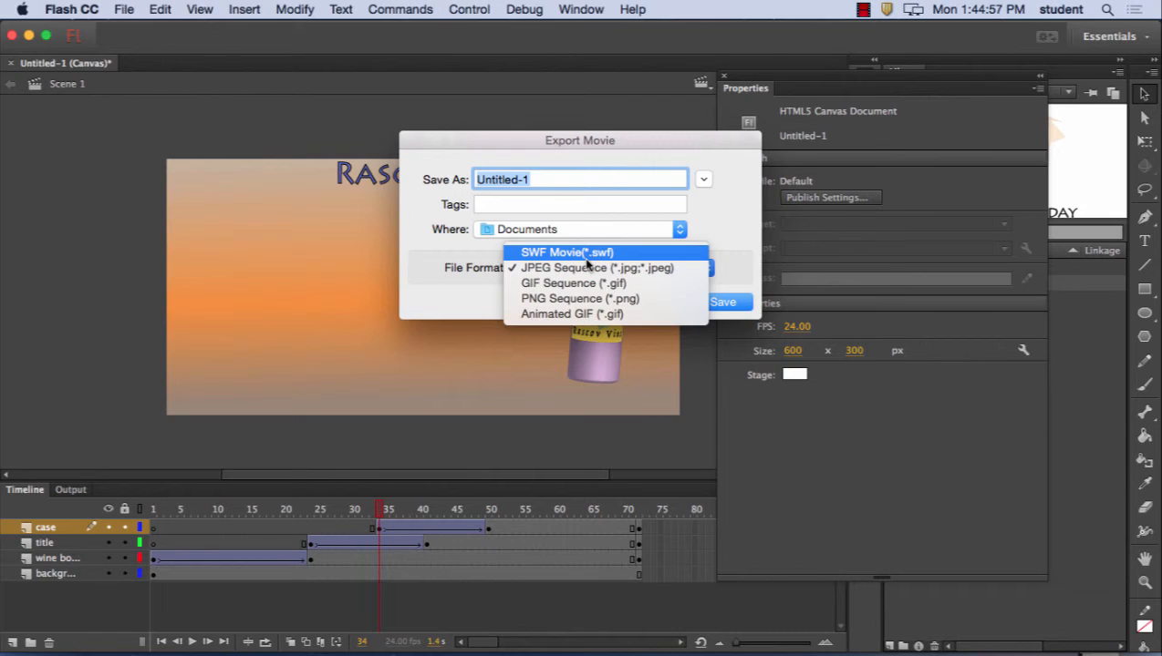
{"action": "left_click", "coordinate": [593, 315]}
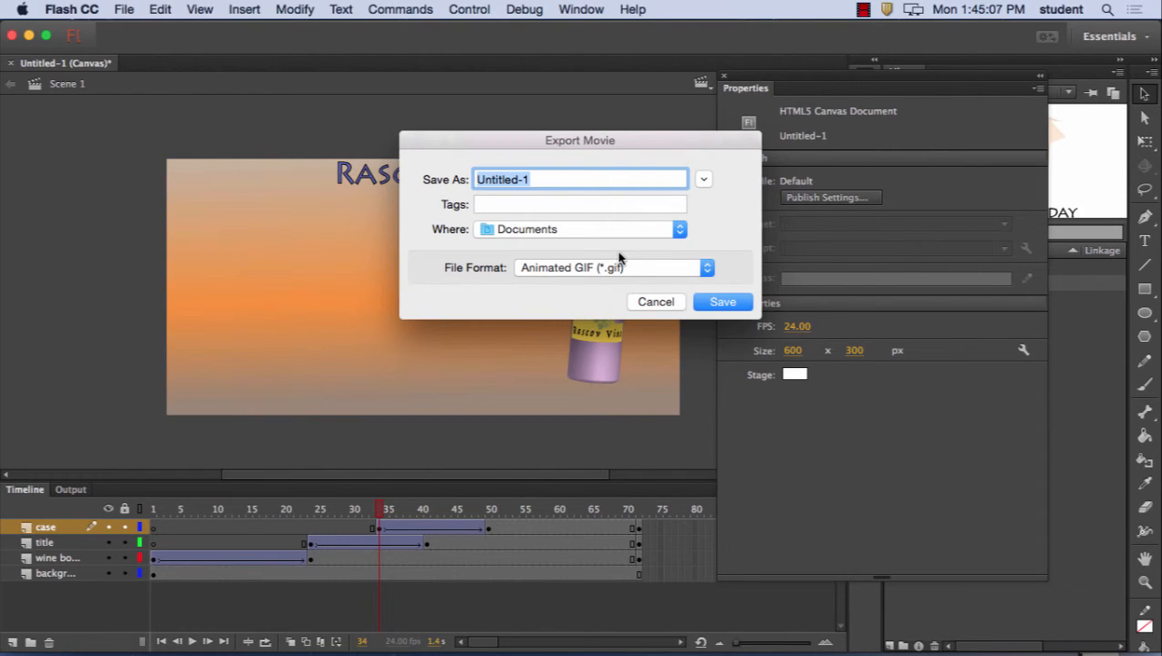
Save the animated GIF as rascov_vino.gif in Documents, accepting 600 x 300 pixels, 72 dpi and 0 repetitions
{"action": "key", "text": "BackSpace"}
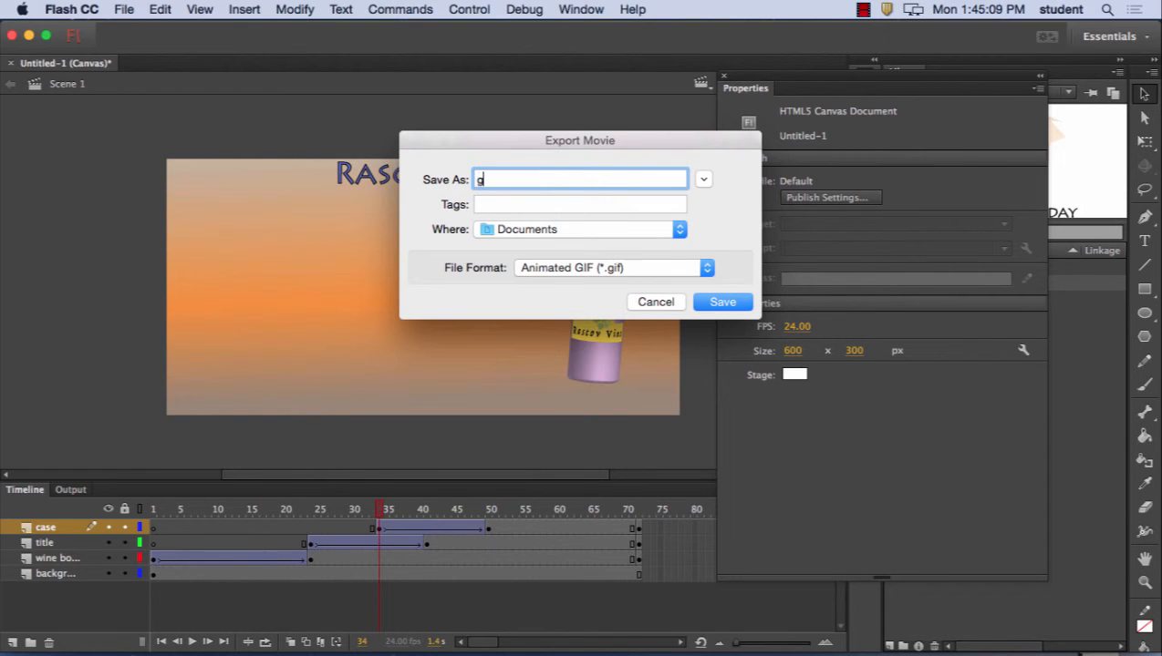
{"action": "type", "text": "rascov"}
{"action": "type", "text": "_vni"}
{"action": "type", "text": "a"}
{"action": "key", "text": "BackSpace"}
{"action": "key", "text": "BackSpace"}
{"action": "key", "text": "BackSpace"}
{"action": "type", "text": "ino.gif"}
{"action": "left_click", "coordinate": [710, 302]}
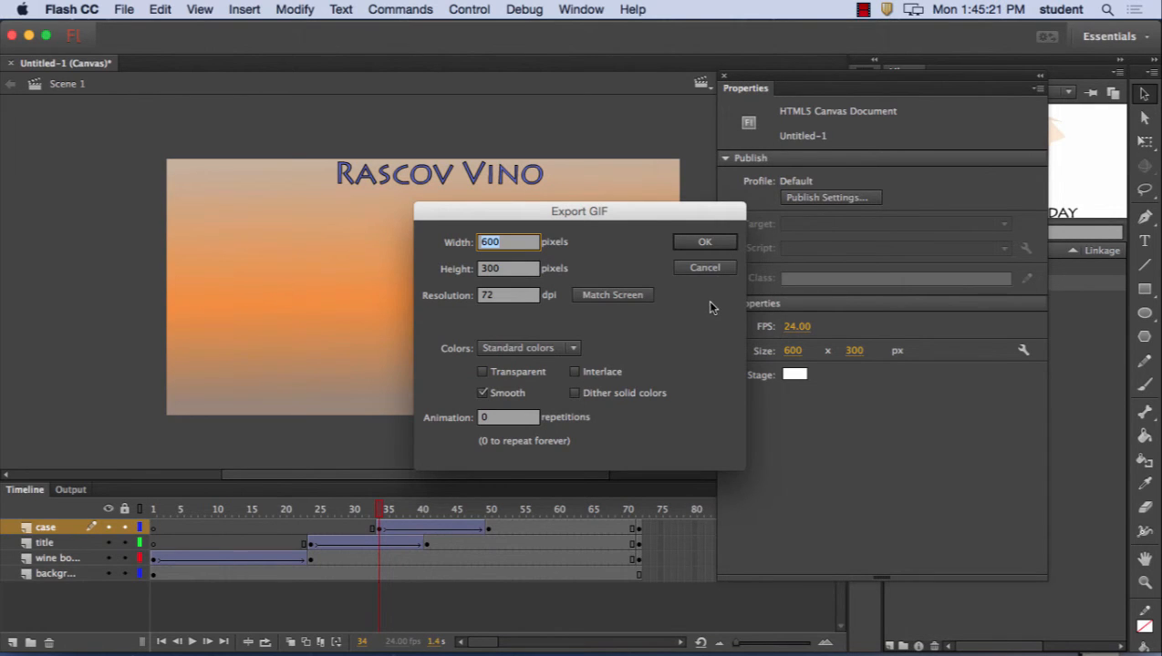
{"action": "left_click", "coordinate": [711, 245]}
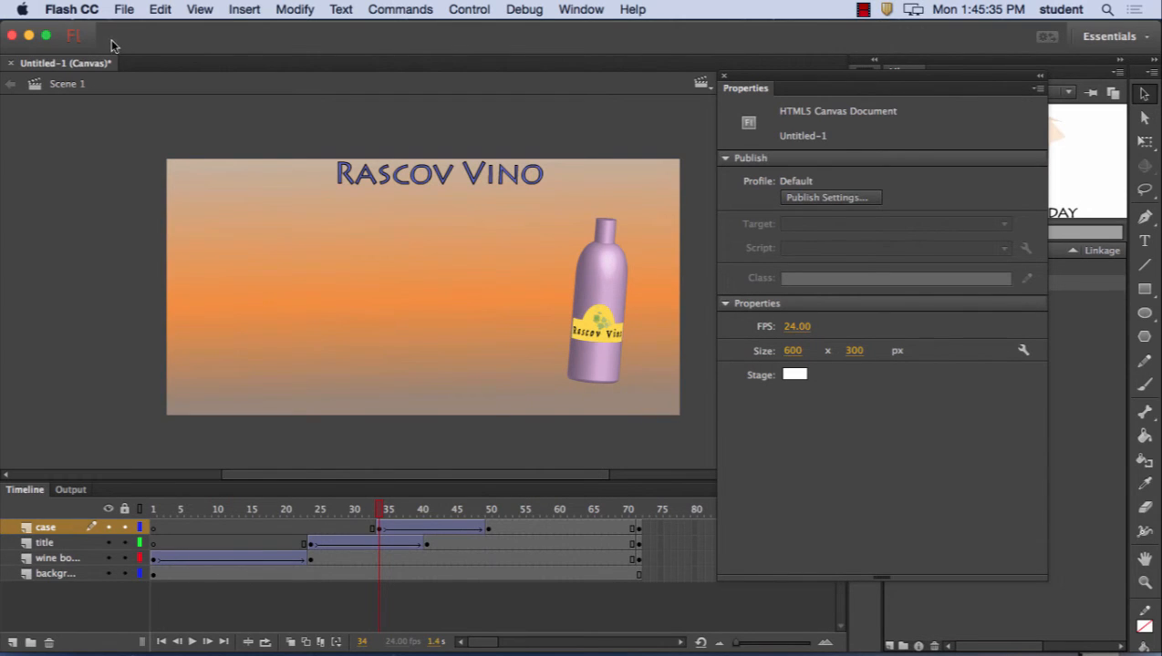
{"action": "left_click", "coordinate": [122, 10]}
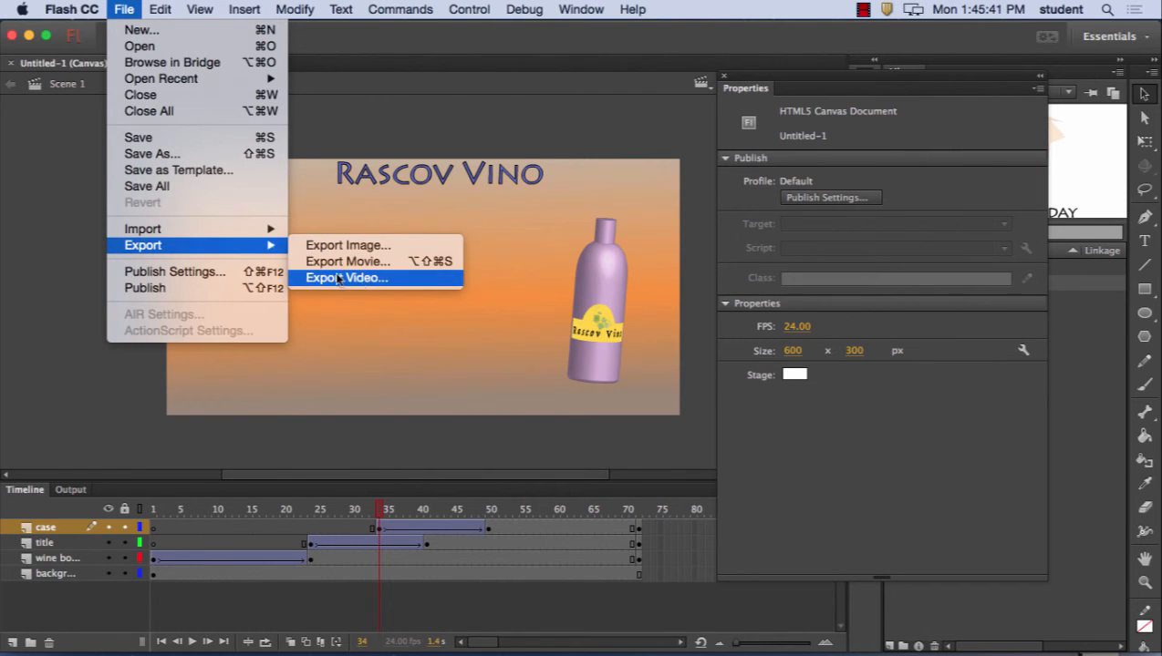
{"action": "left_click", "coordinate": [151, 153]}
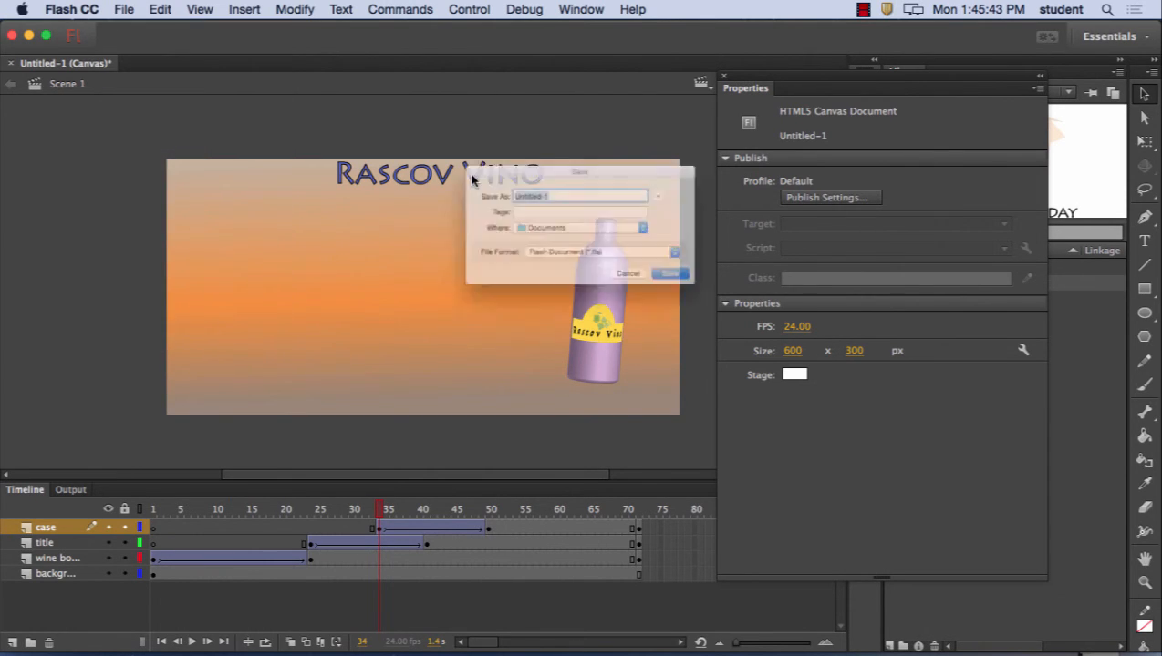
{"action": "left_click", "coordinate": [565, 267]}
{"action": "left_click", "coordinate": [655, 307]}
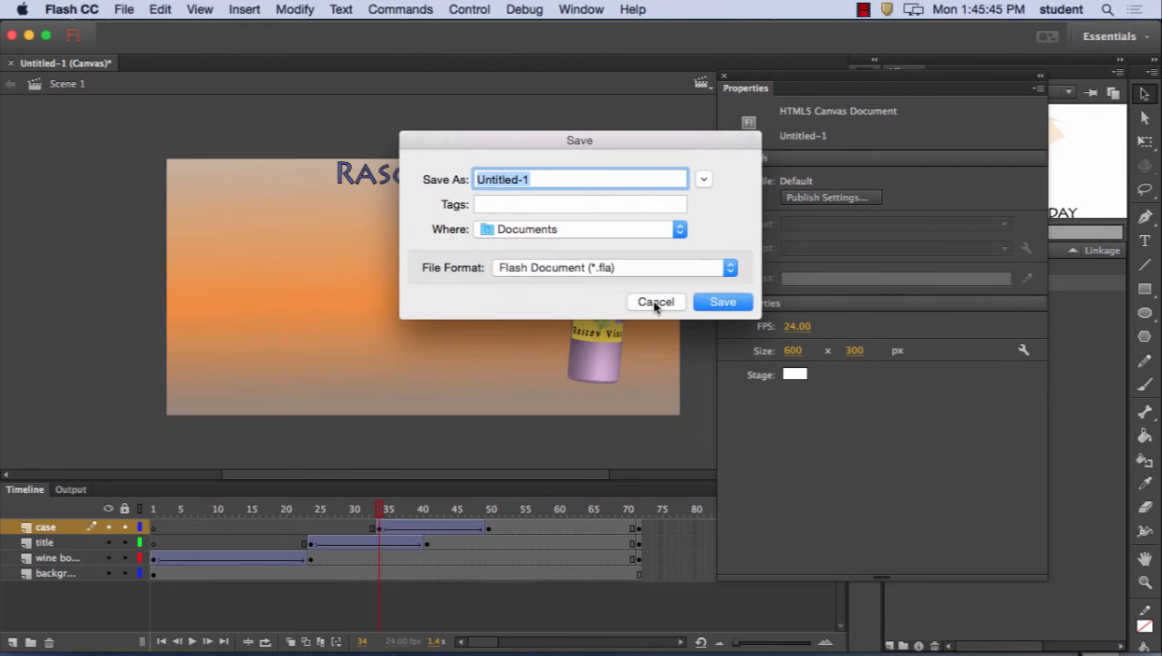
{"action": "left_click", "coordinate": [655, 302]}
Publish the document as JavaScript/HTML with the Default profile and the output file Untitled-1.js, then accept the publish settings
{"action": "left_click", "coordinate": [285, 9]}
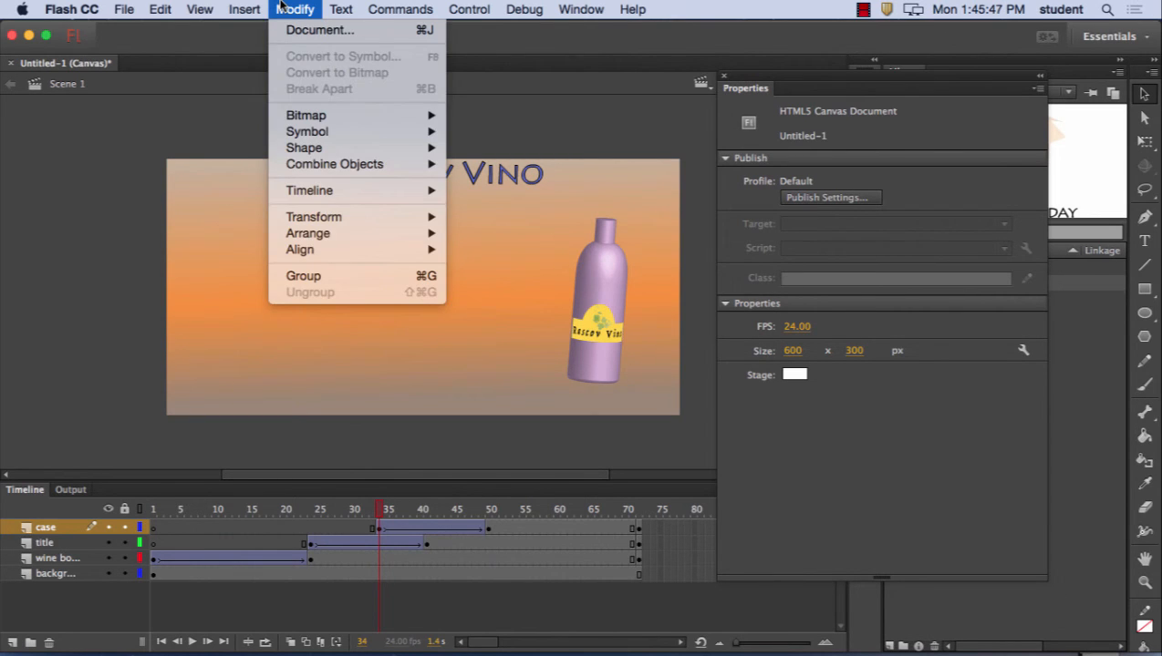
{"action": "mouse_move", "coordinate": [157, 9]}
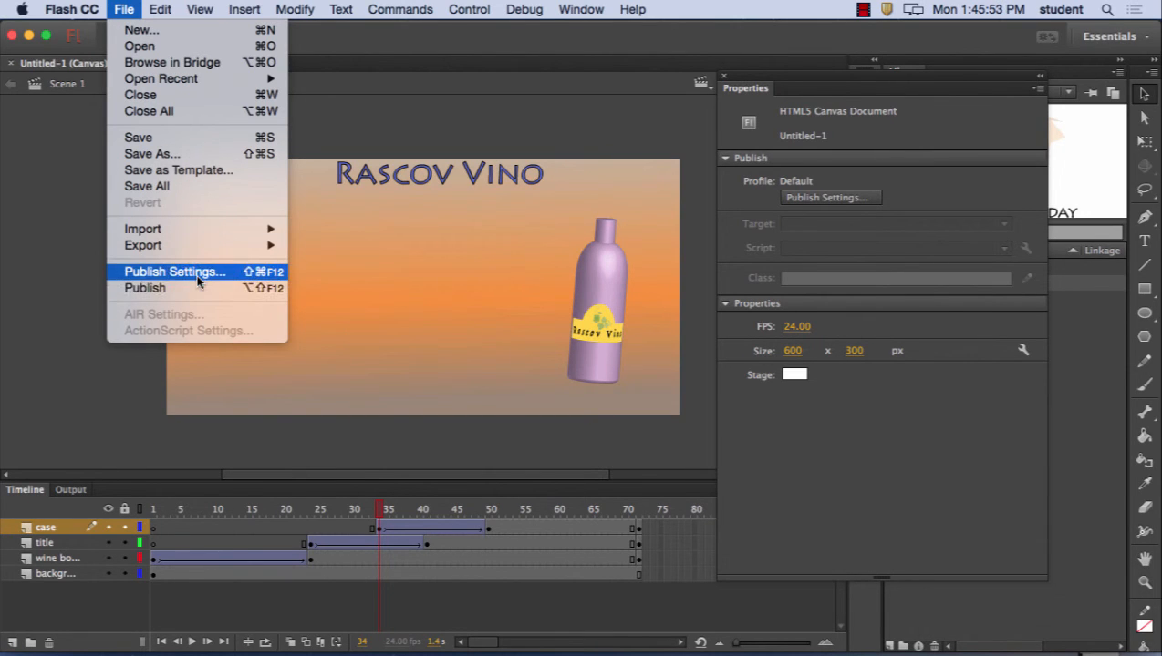
{"action": "left_click", "coordinate": [209, 272]}
{"action": "left_click", "coordinate": [564, 257]}
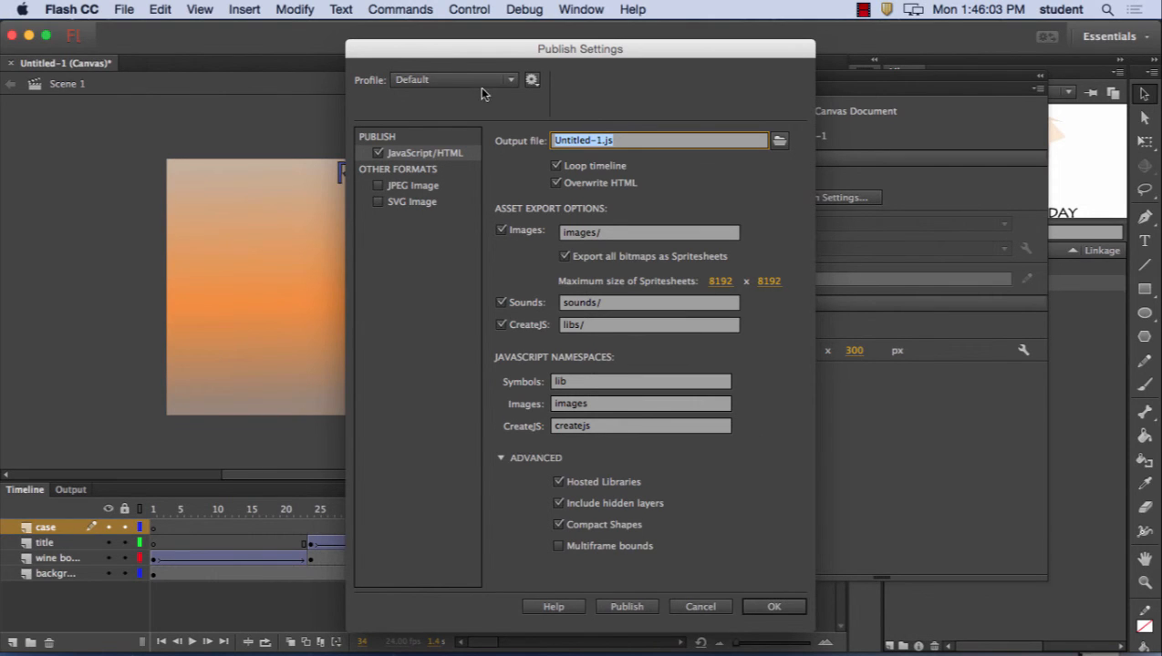
{"action": "left_click", "coordinate": [510, 80]}
{"action": "left_click", "coordinate": [636, 88]}
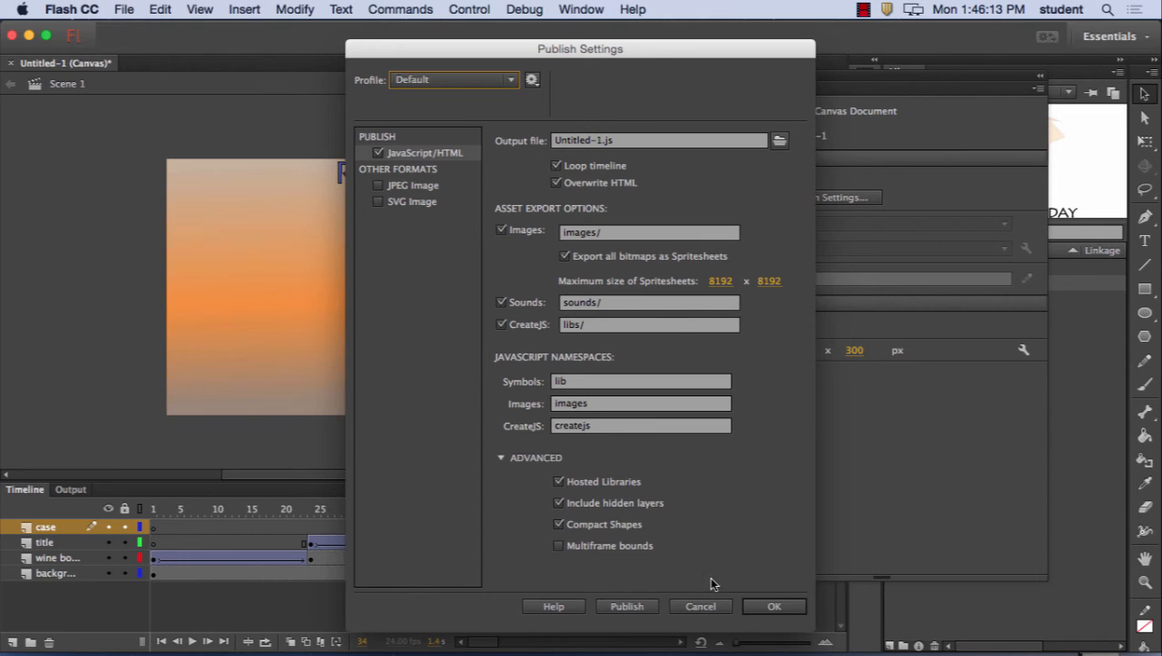
{"action": "left_click", "coordinate": [623, 609]}
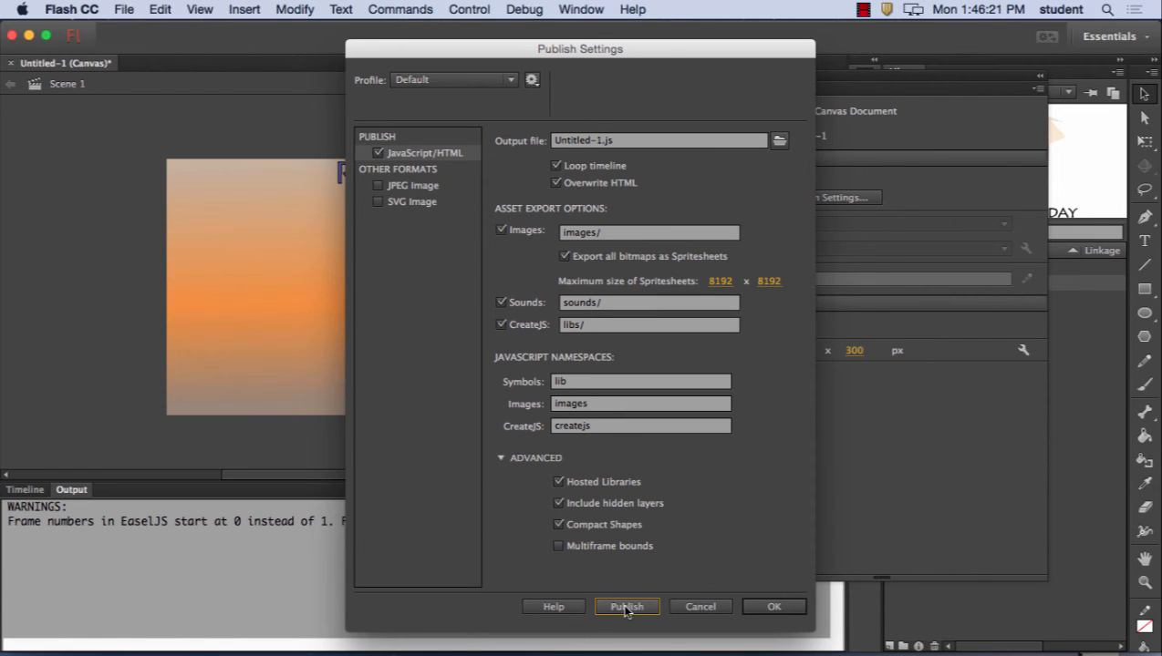
{"action": "left_click", "coordinate": [642, 609]}
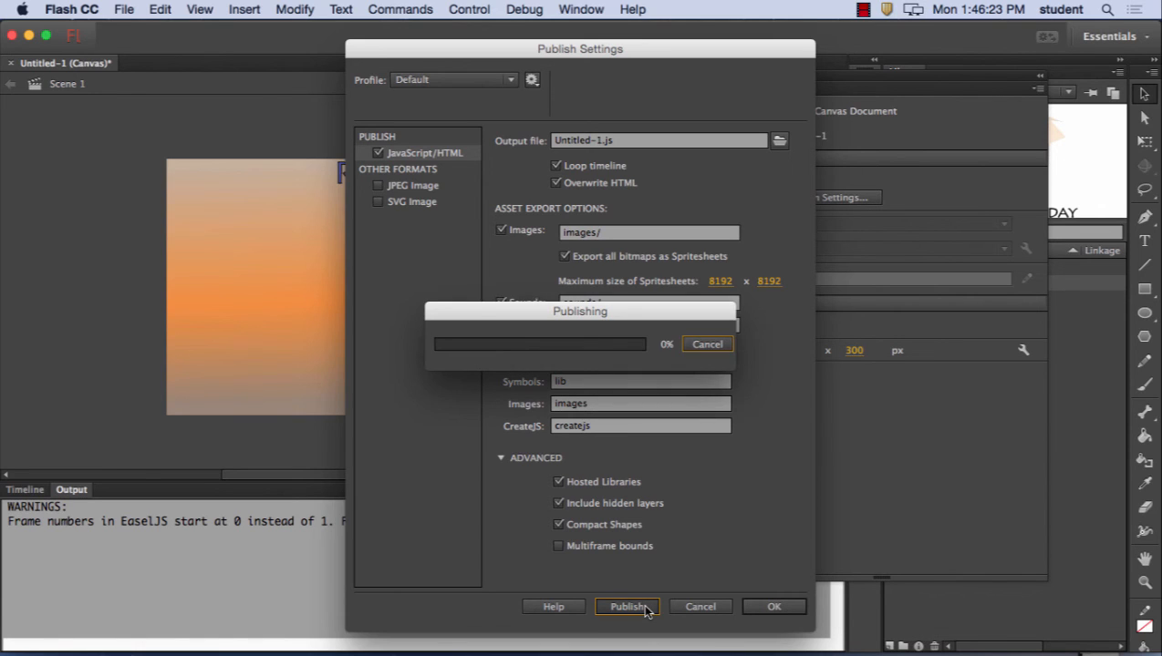
{"action": "left_click", "coordinate": [756, 608]}
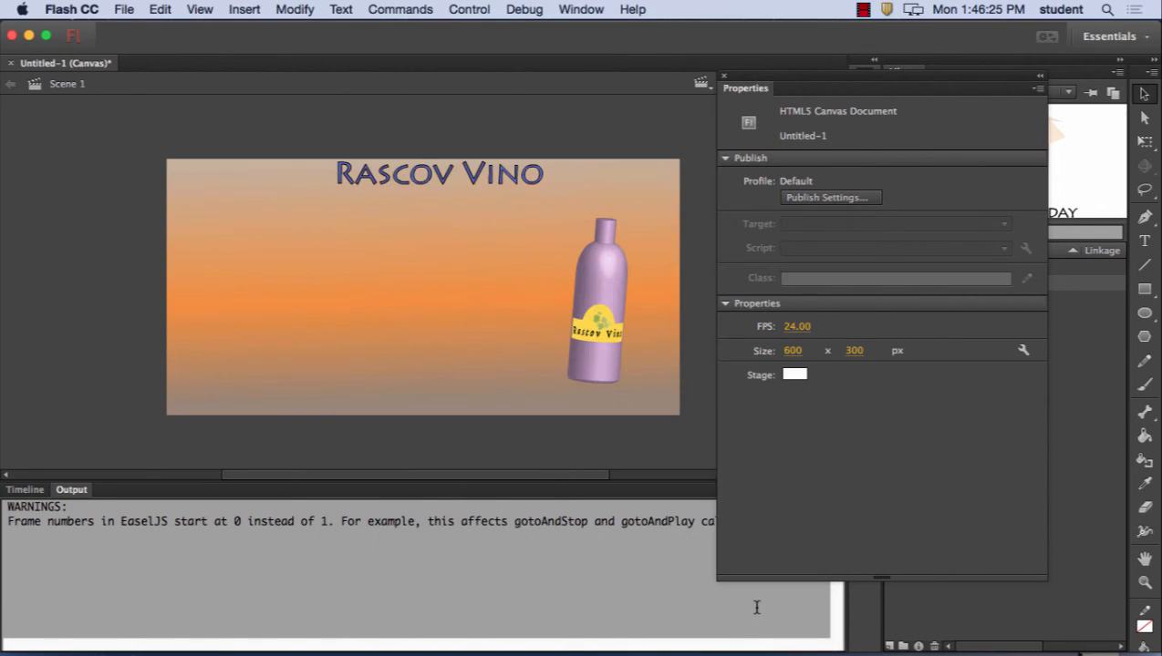
Export the animation as a video named rascov_vino.mov in Documents, with conversion in Adobe Media Encoder
{"action": "left_click", "coordinate": [132, 11]}
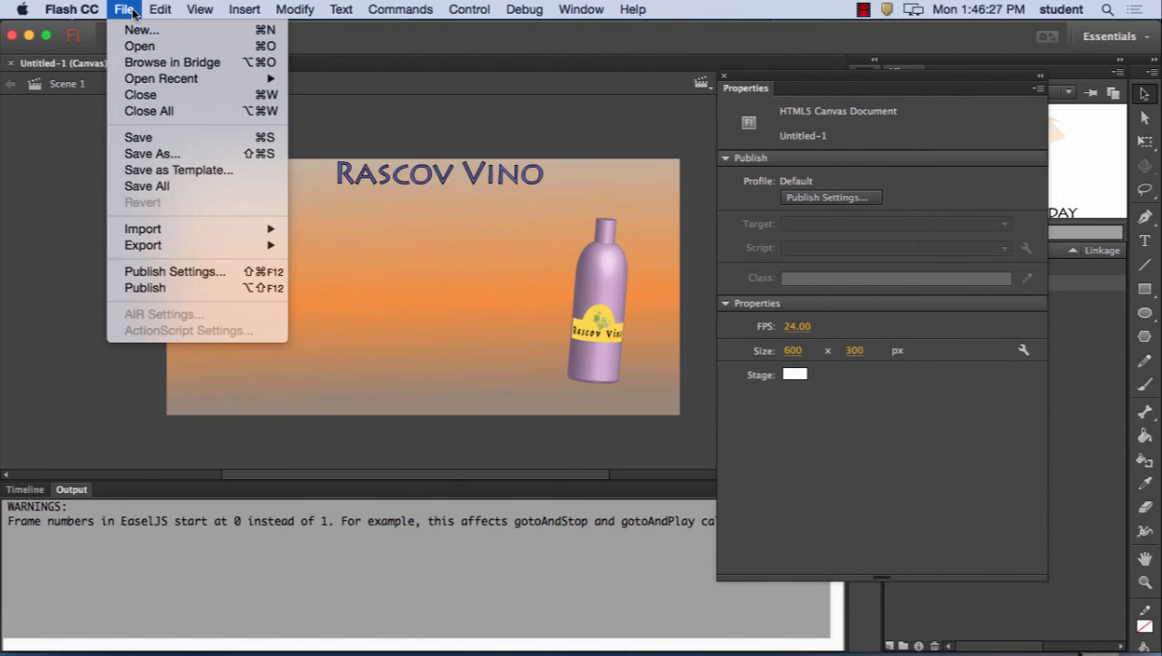
{"action": "mouse_move", "coordinate": [127, 247]}
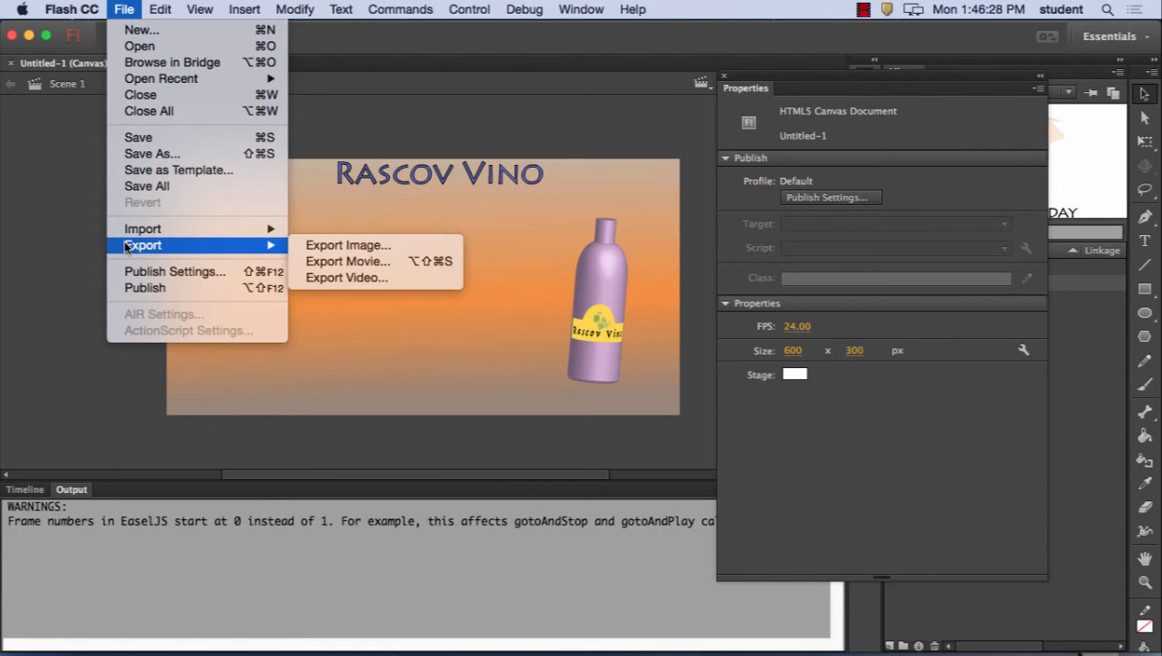
{"action": "left_click", "coordinate": [354, 277]}
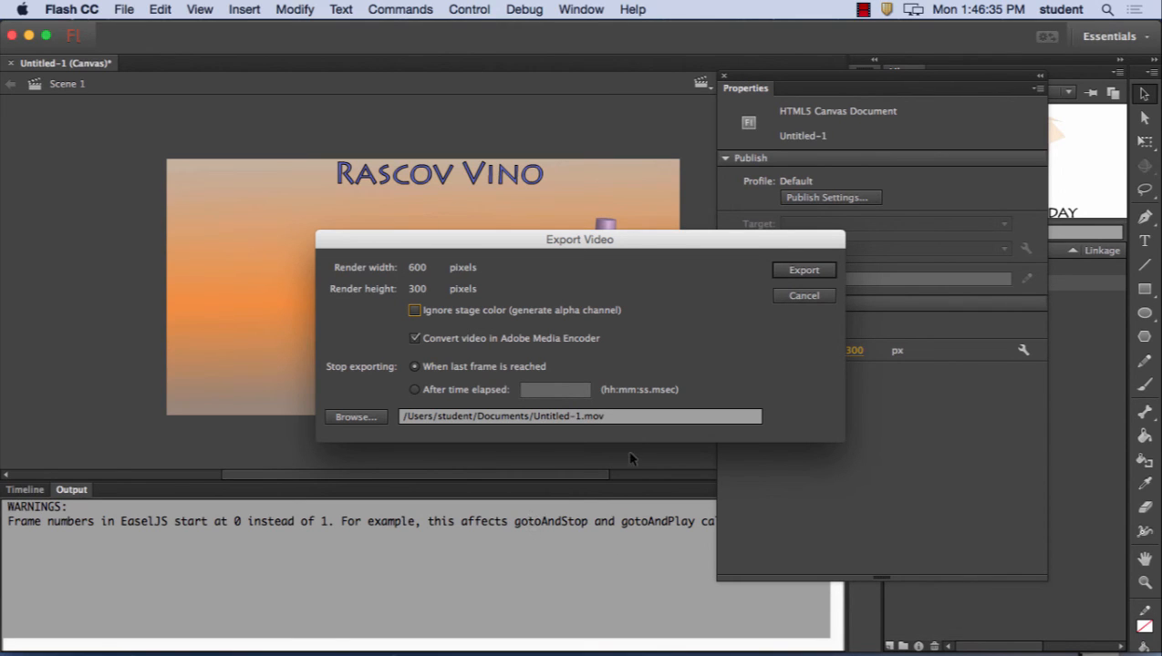
{"action": "left_click", "coordinate": [580, 416]}
{"action": "left_click_drag", "start_coordinate": [581, 417], "coordinate": [533, 416]}
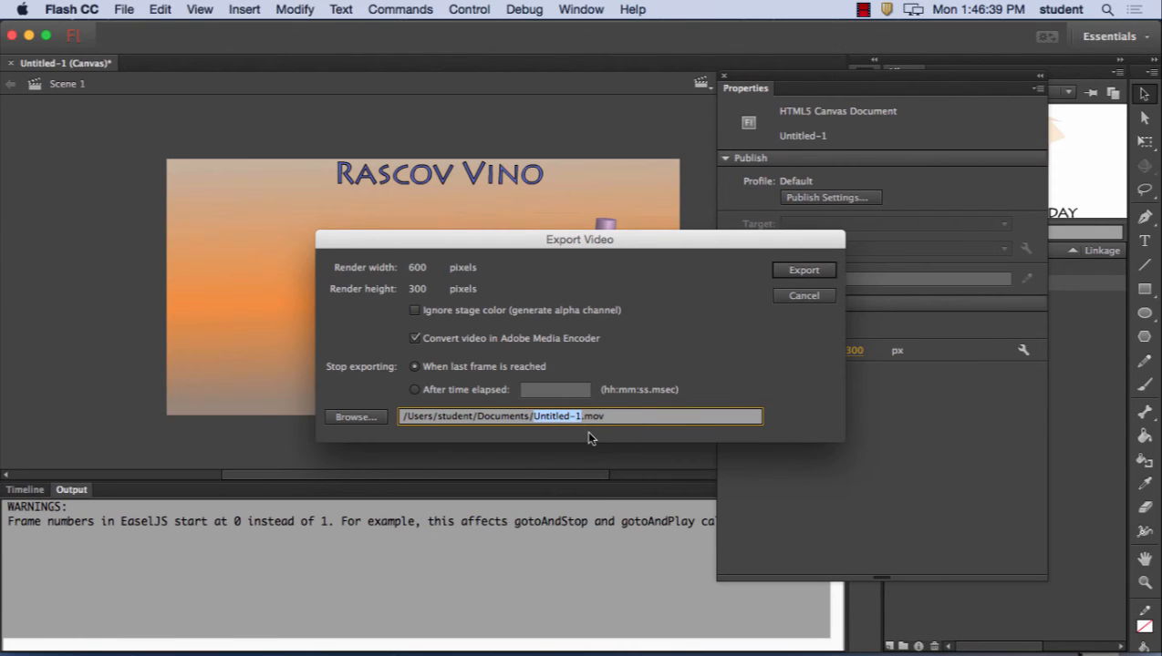
{"action": "type", "text": "rascov_vino"}
{"action": "left_click", "coordinate": [820, 274]}
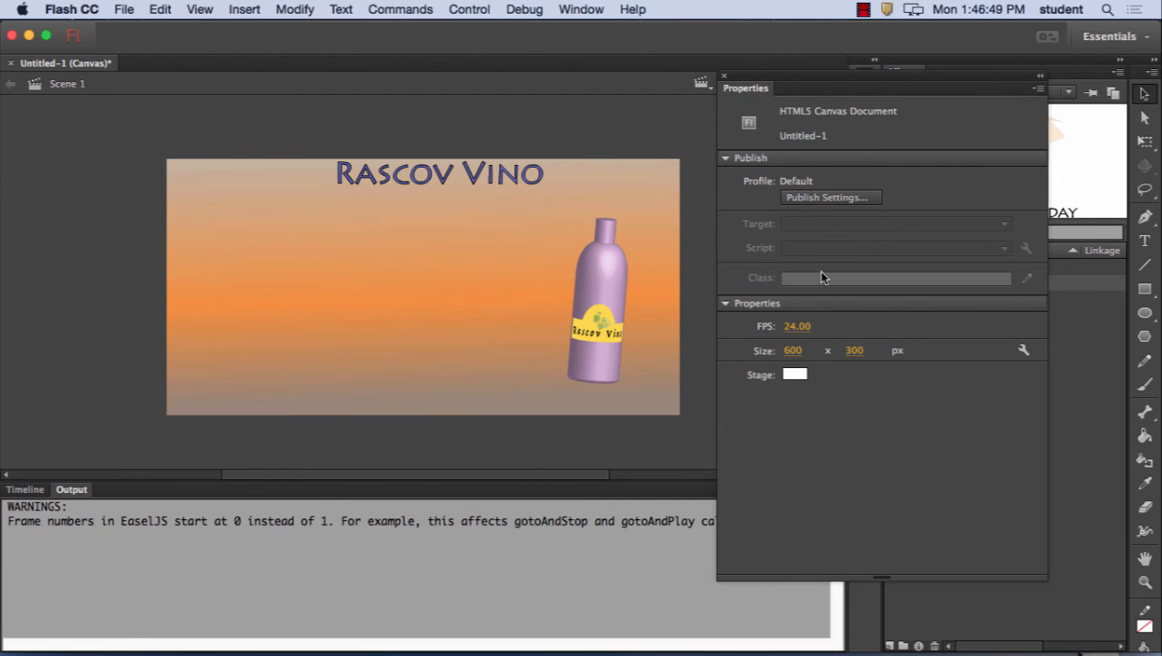
Hide Flash, switch to Illustrator with amazon_ad.ai and quit Illustrator
{"action": "left_click", "coordinate": [69, 7]}
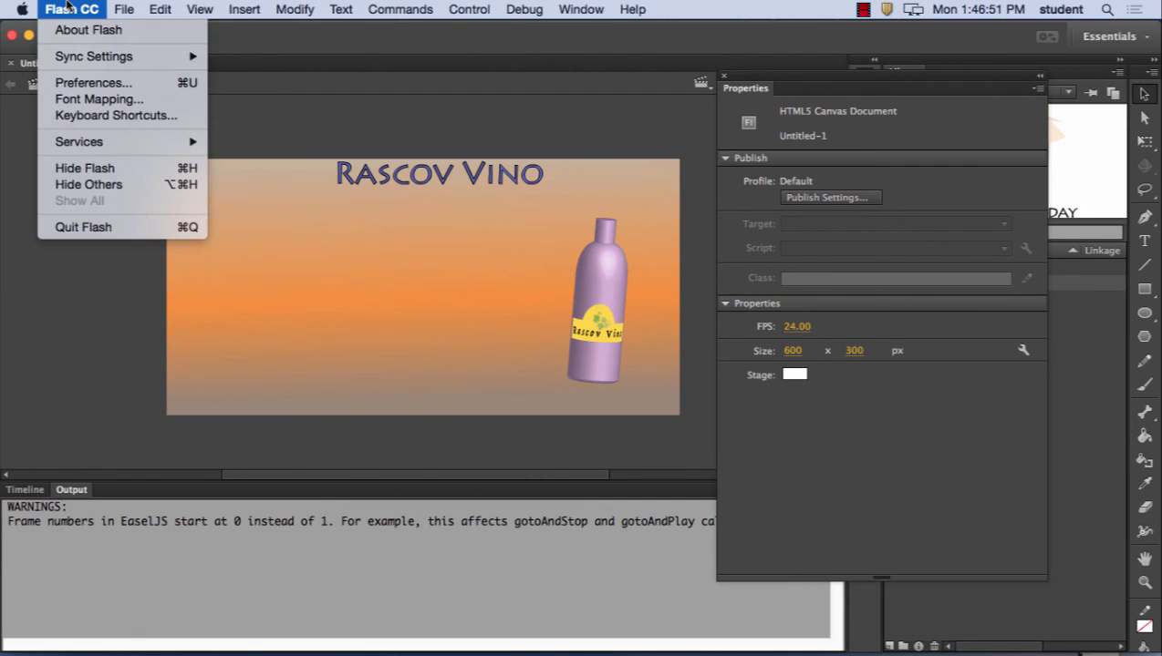
{"action": "left_click", "coordinate": [133, 168]}
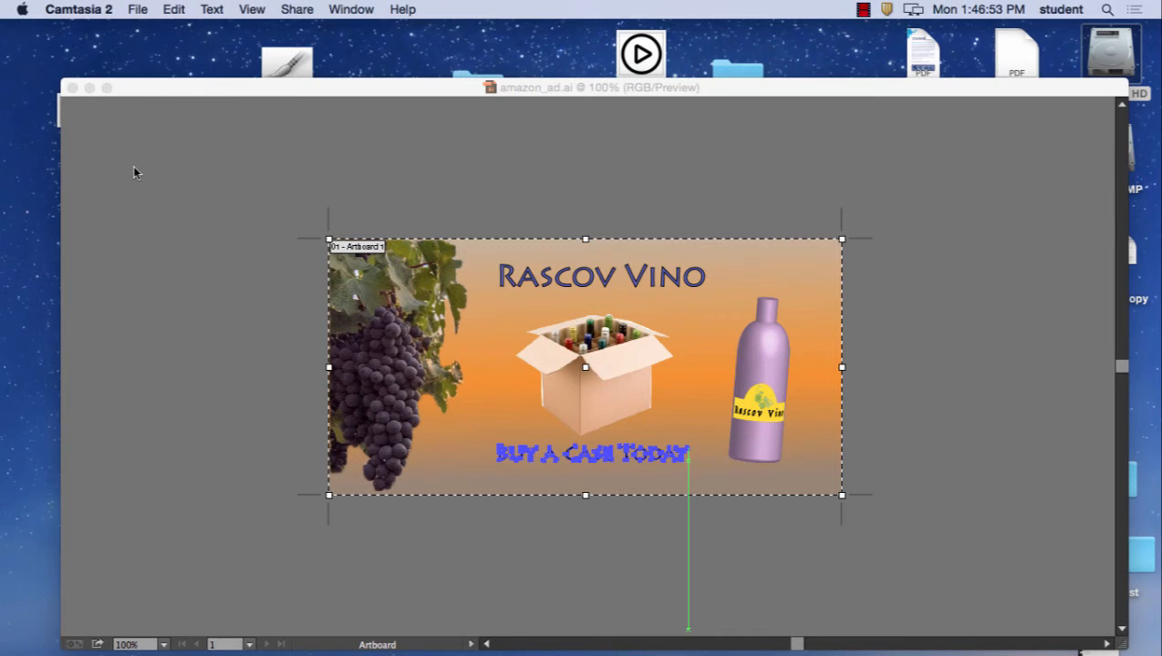
{"action": "left_click", "coordinate": [97, 8]}
{"action": "left_click", "coordinate": [98, 8]}
{"action": "left_click", "coordinate": [153, 87]}
{"action": "left_click", "coordinate": [116, 11]}
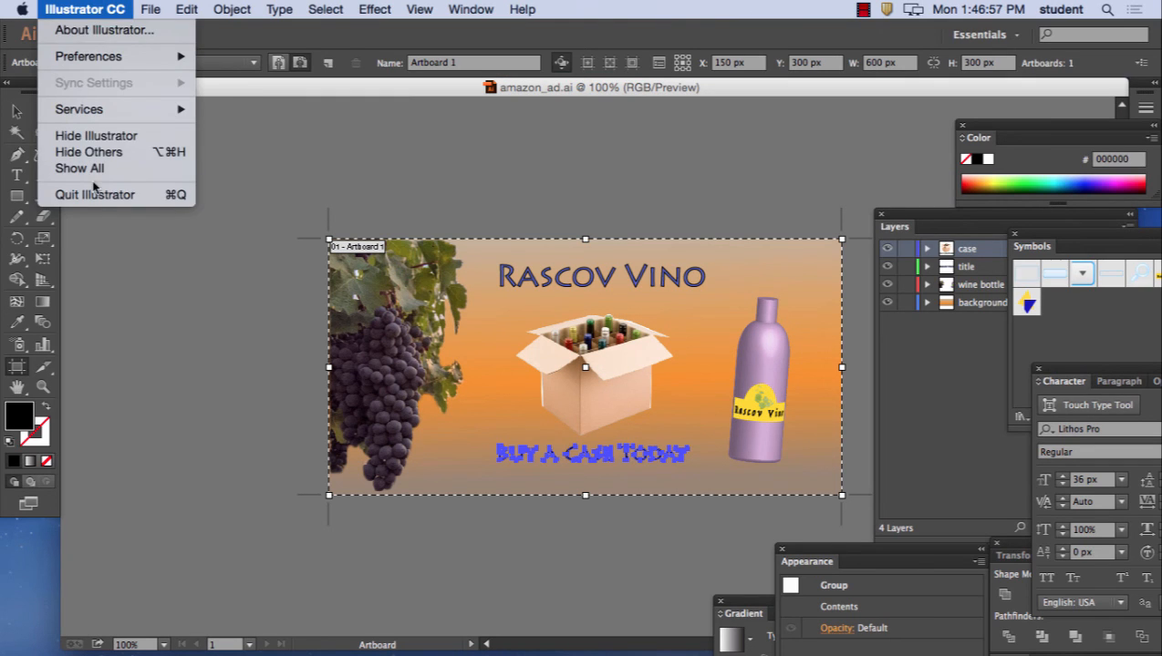
{"action": "left_click", "coordinate": [95, 193]}
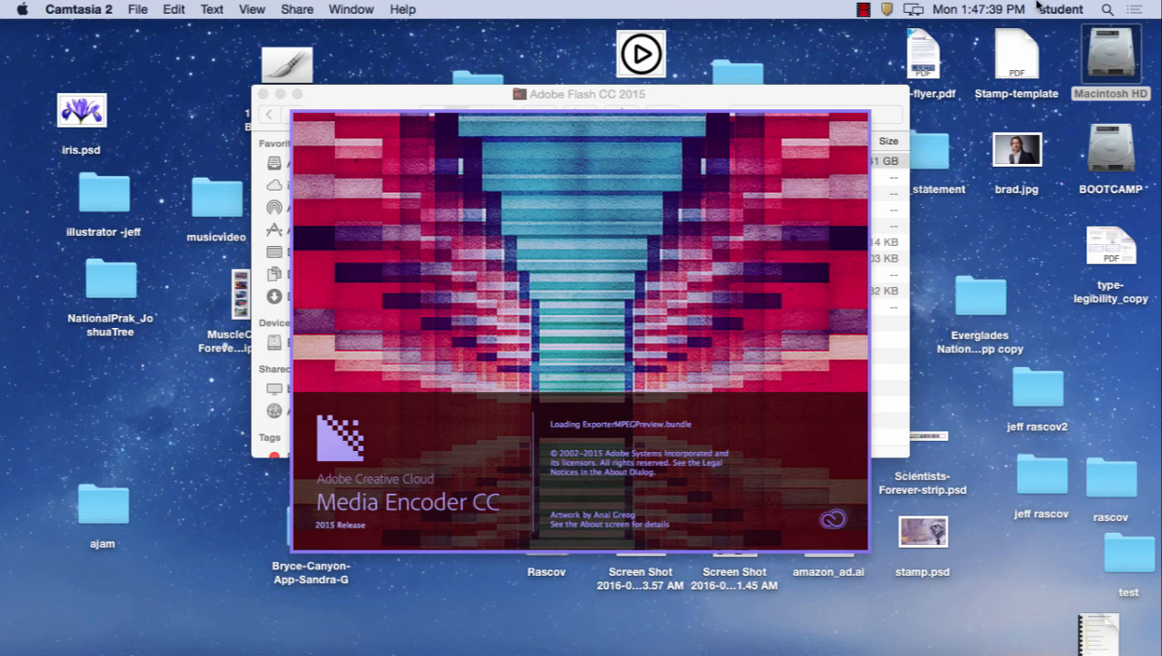
{"action": "left_click", "coordinate": [860, 10]}
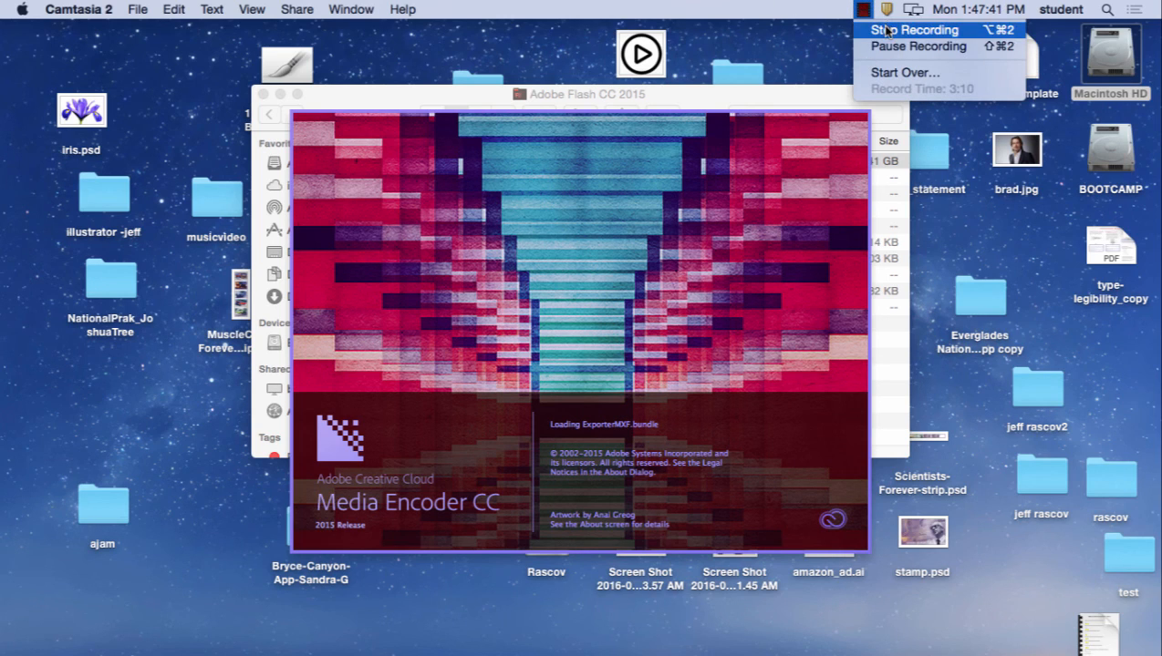